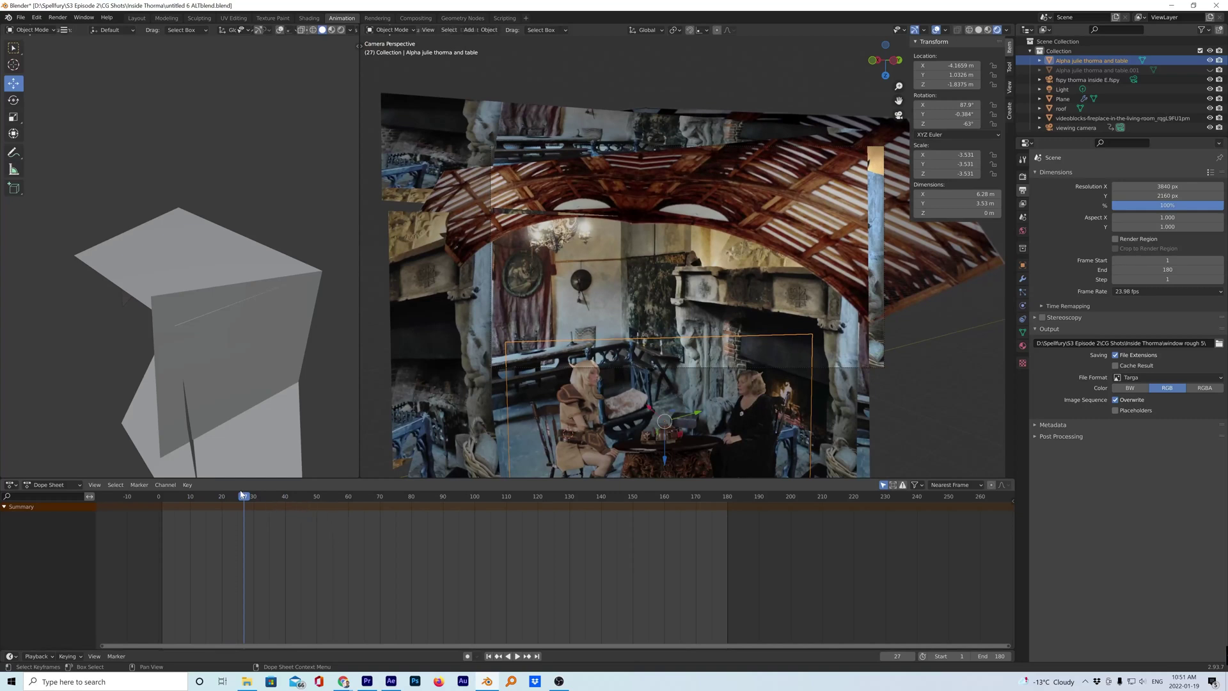
Step: Replay the Blender animation from frame 1 to review the shot
left_click_drag(241, 496, 163, 511)
key("space")
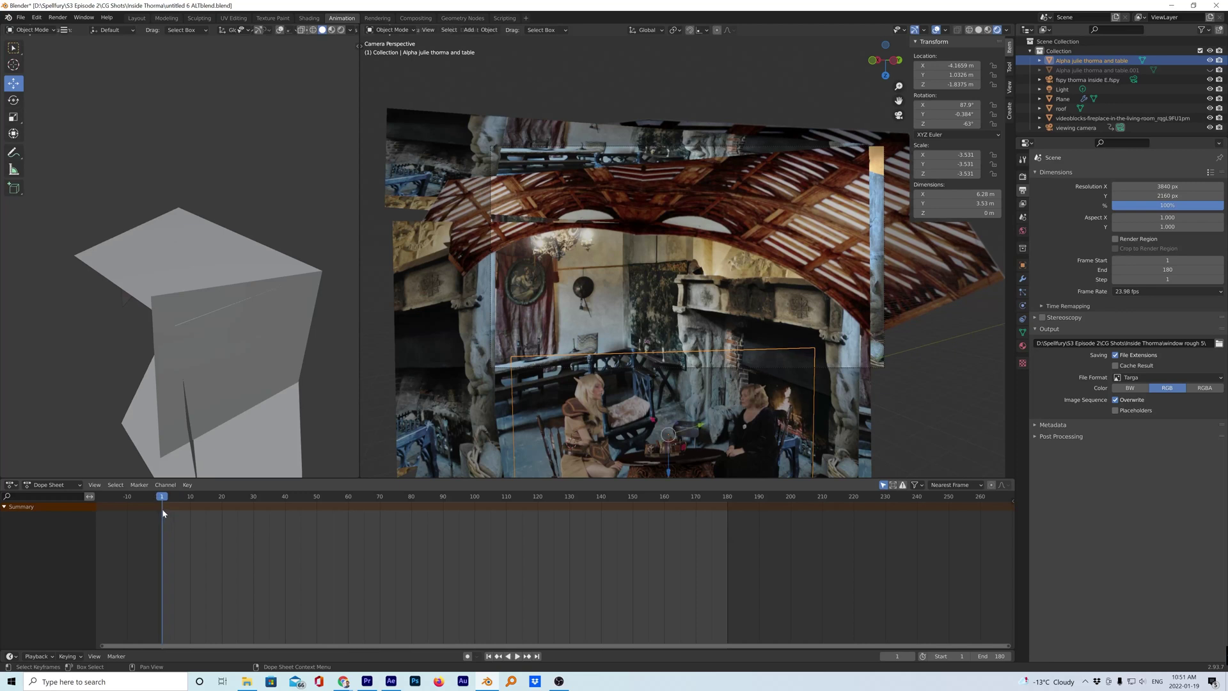
key("space")
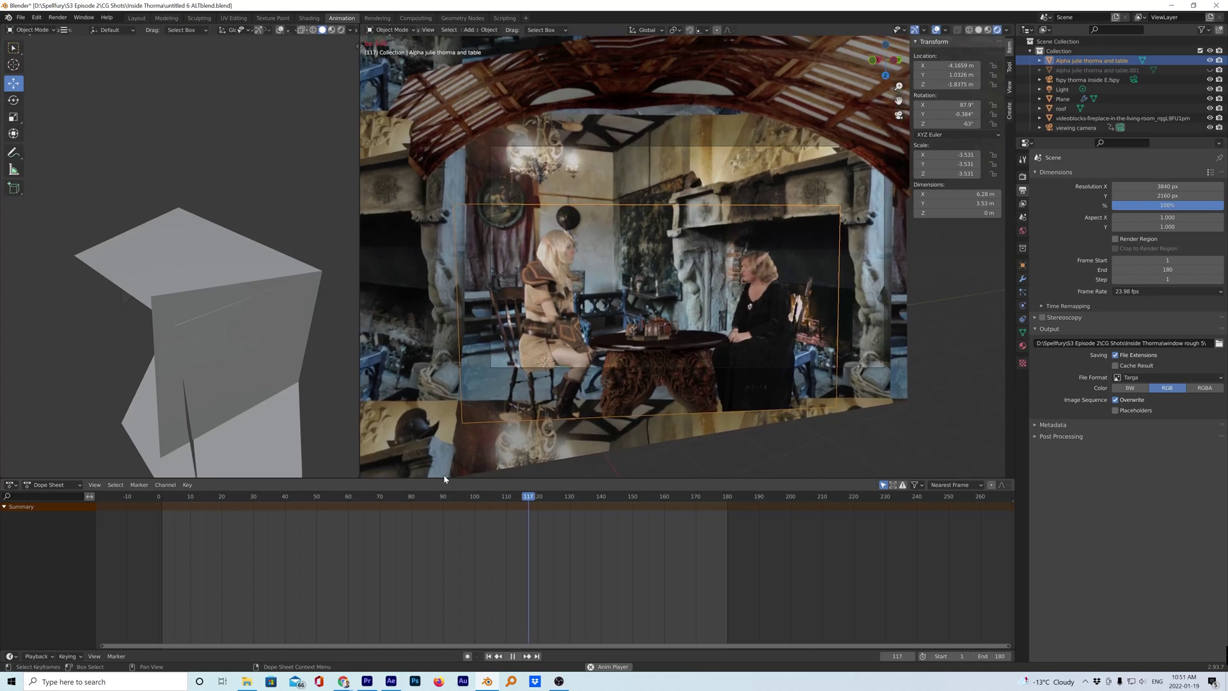
left_click(465, 495)
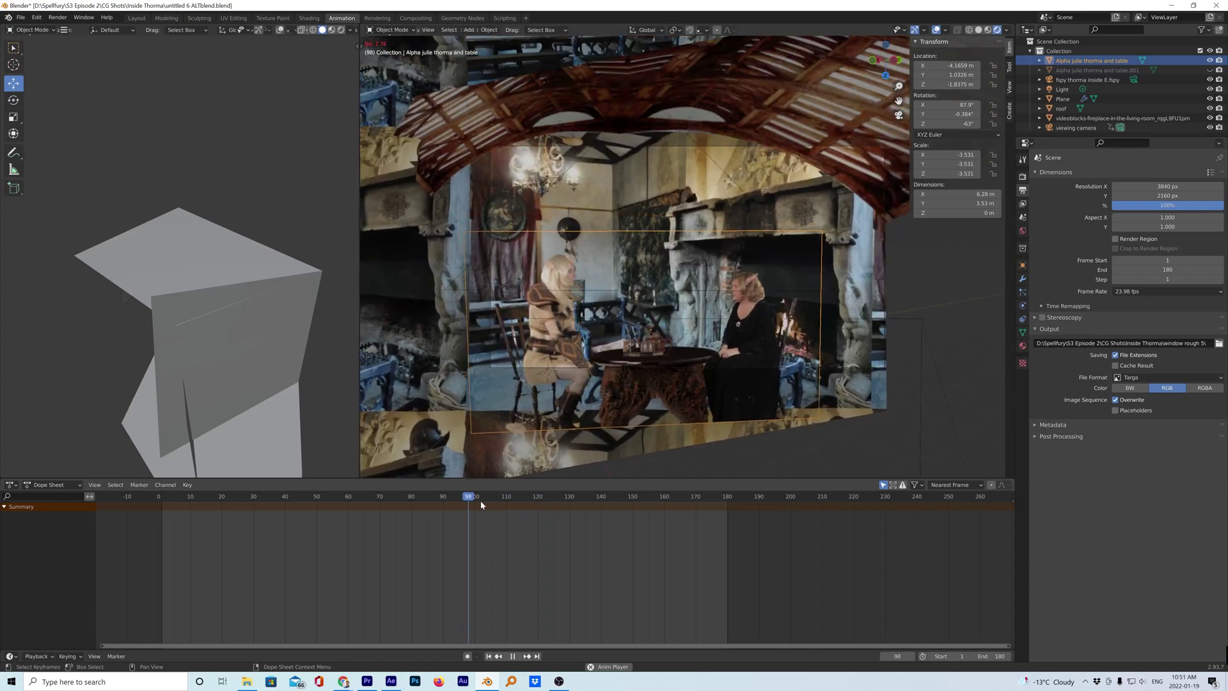
key("space")
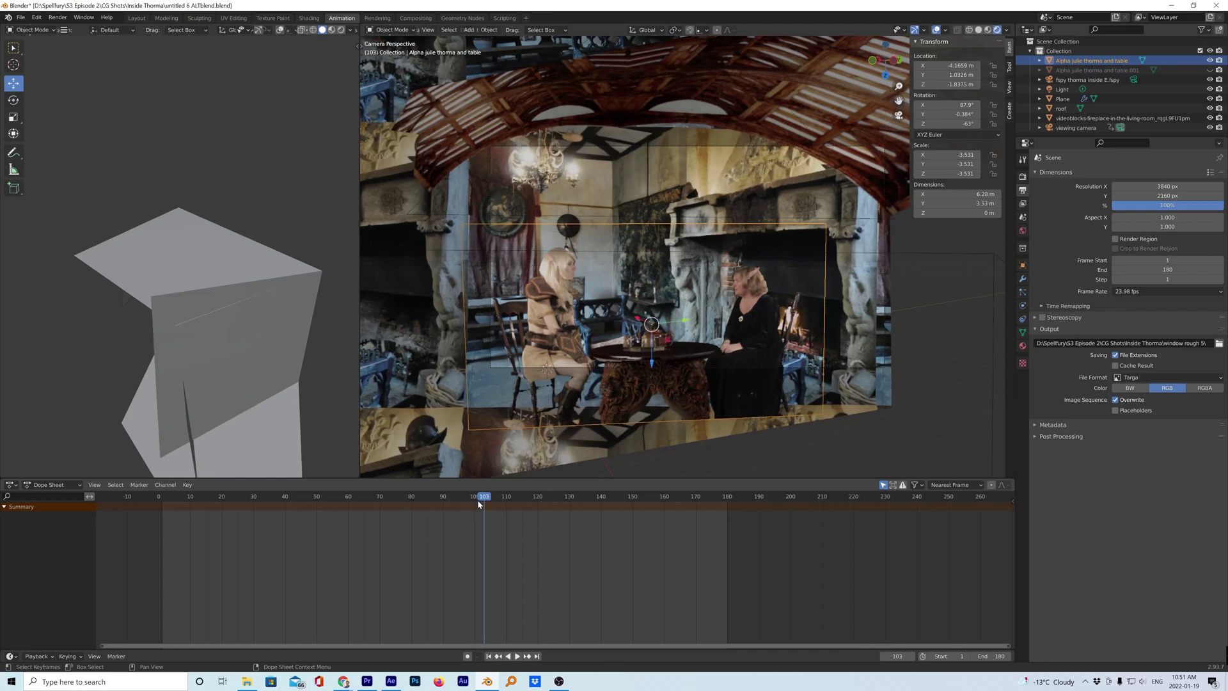
Step: In After Effects, select layer 3 to show its mask, zooming to 50% and back to 25%
left_click(391, 680)
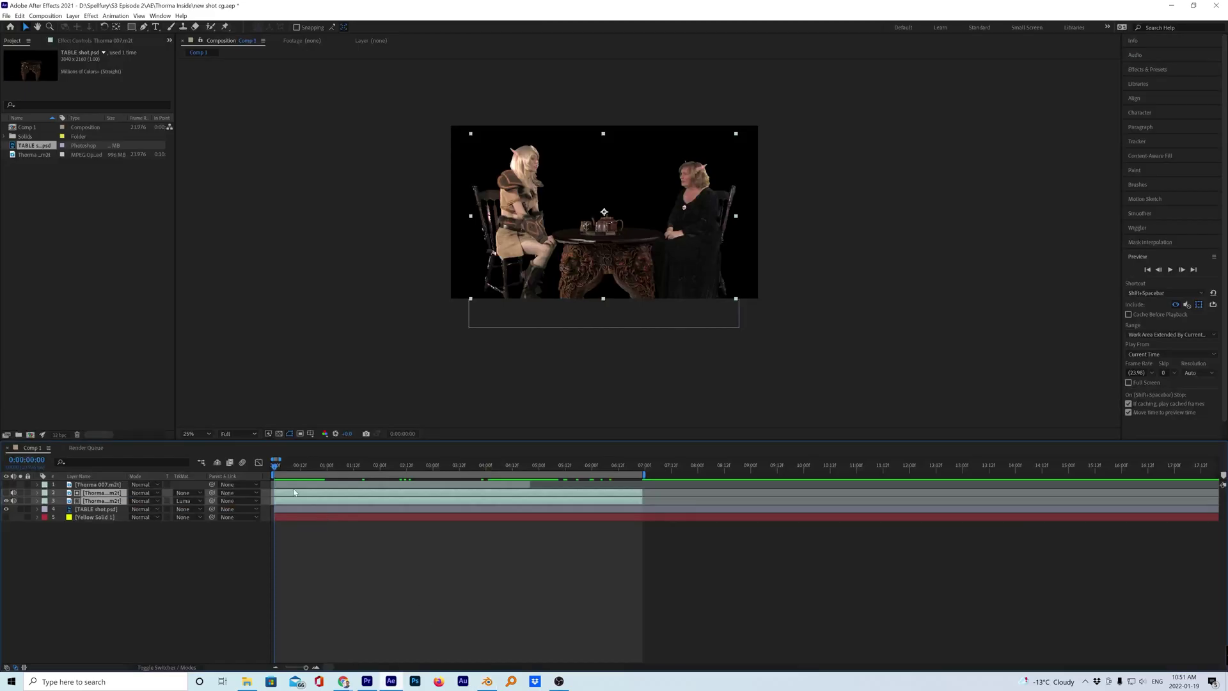
left_click(72, 531)
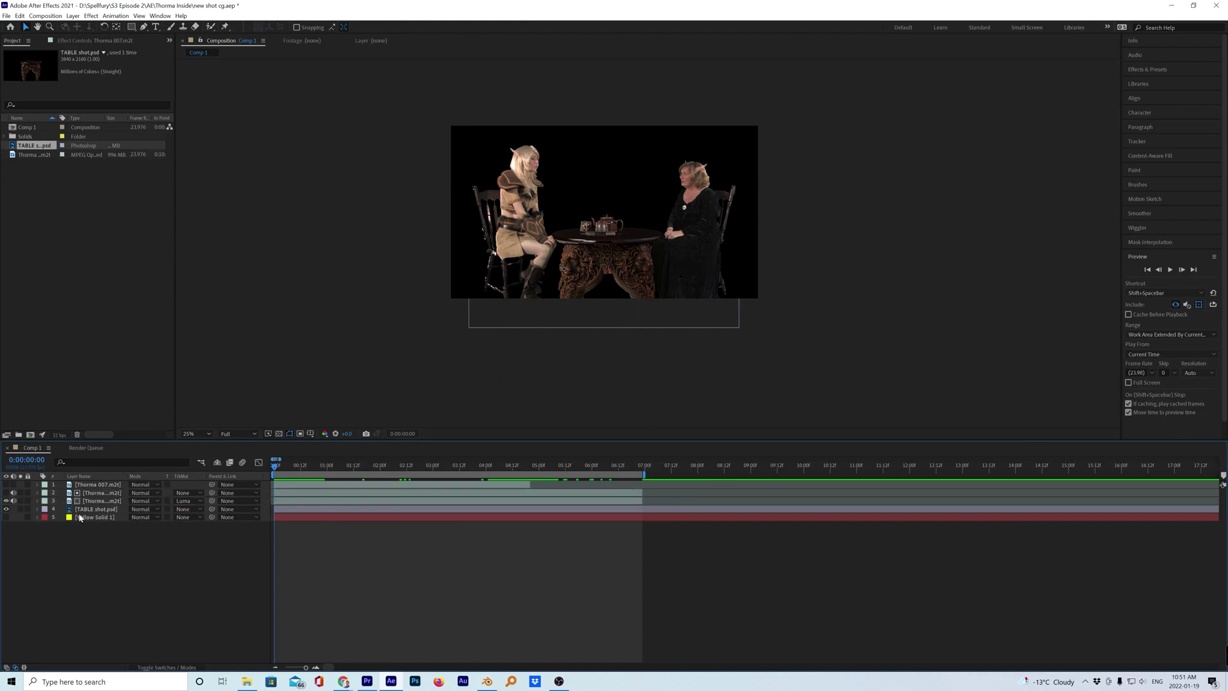
left_click(90, 501)
left_click(90, 501)
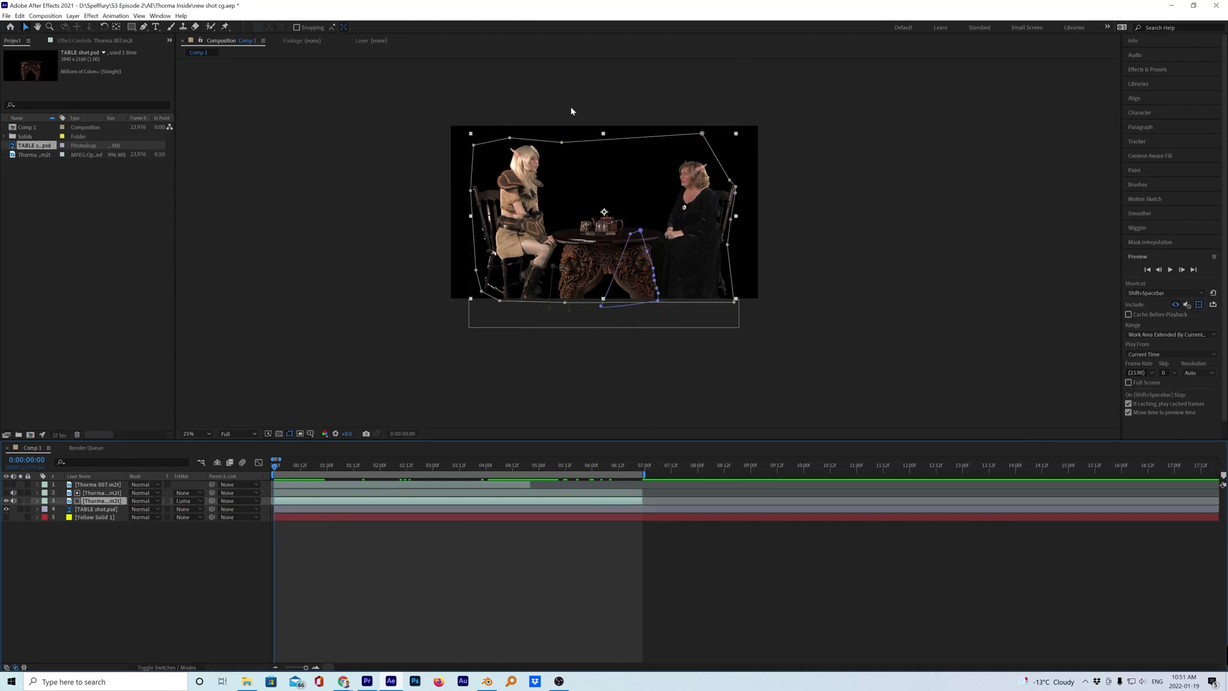
key("period")
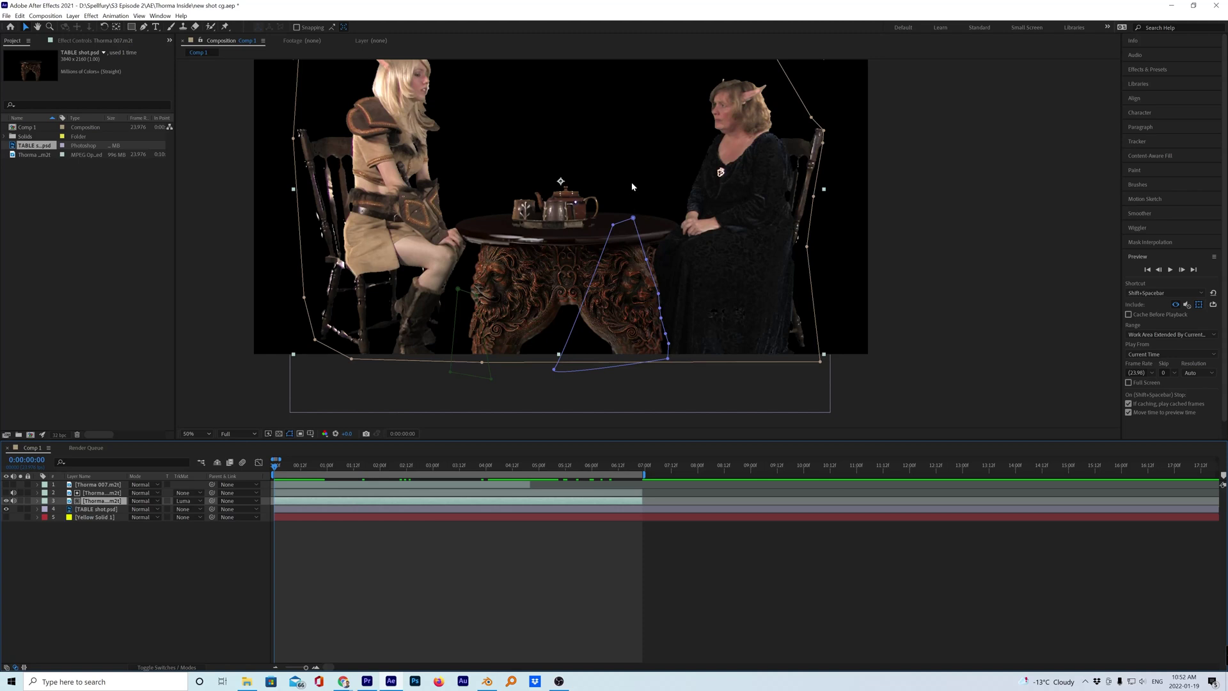
key("comma")
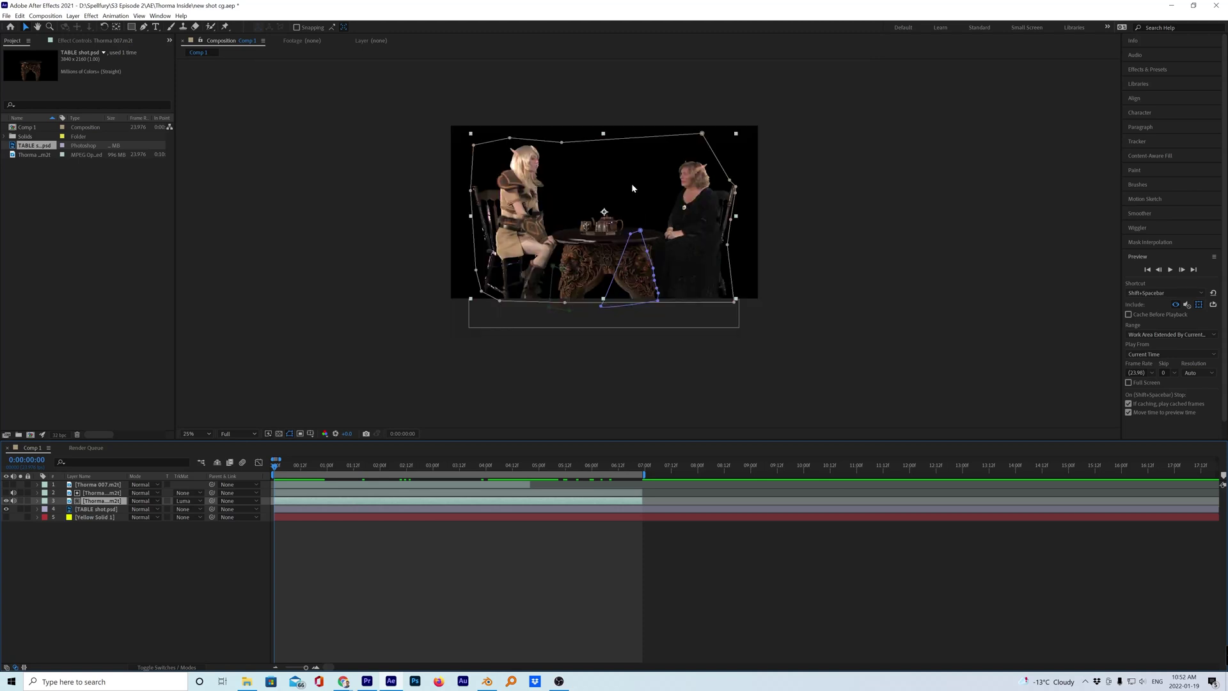
Step: Toggle TABLE shot.psd and the transparency grid, scrubbing the clip to 0:00:06:13
left_click(7, 509)
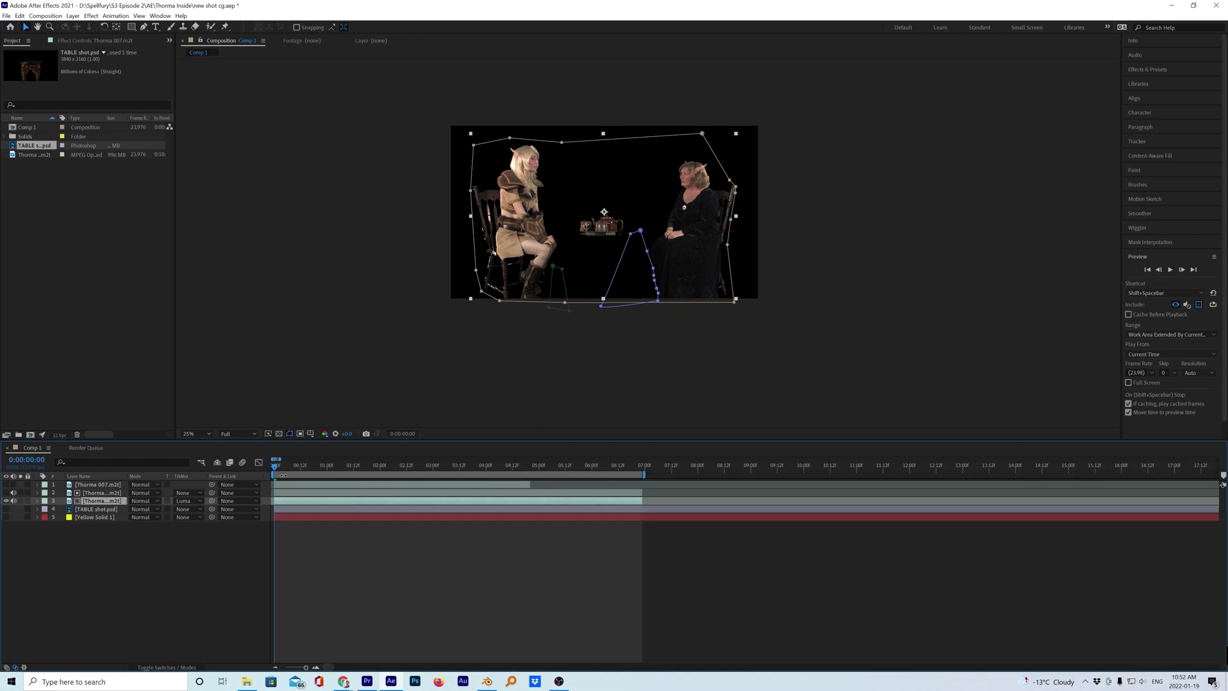
left_click(6, 509)
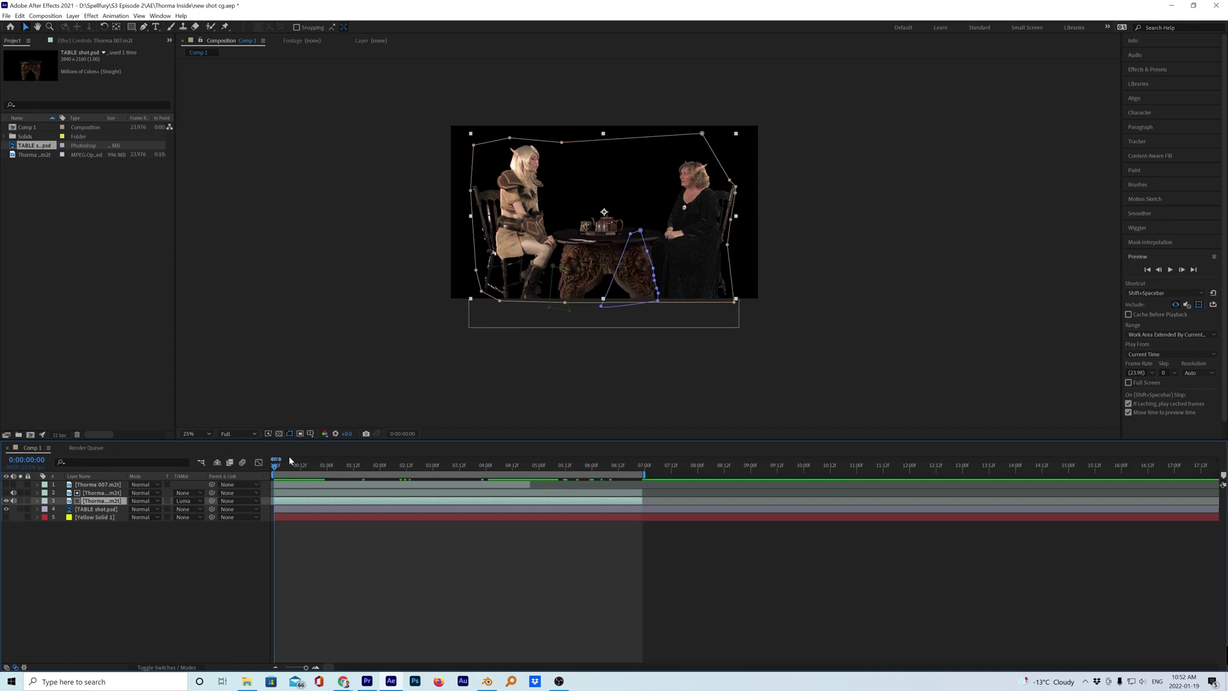
left_click_drag(291, 472, 255, 528)
left_click(279, 434)
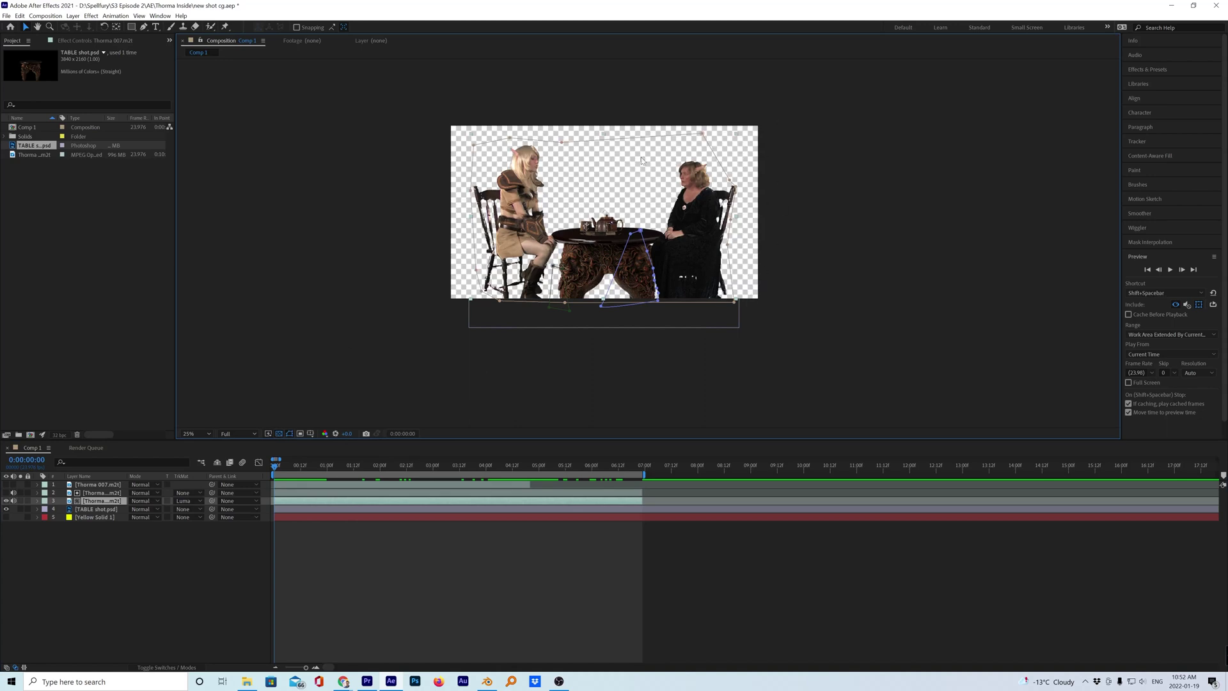
left_click(279, 434)
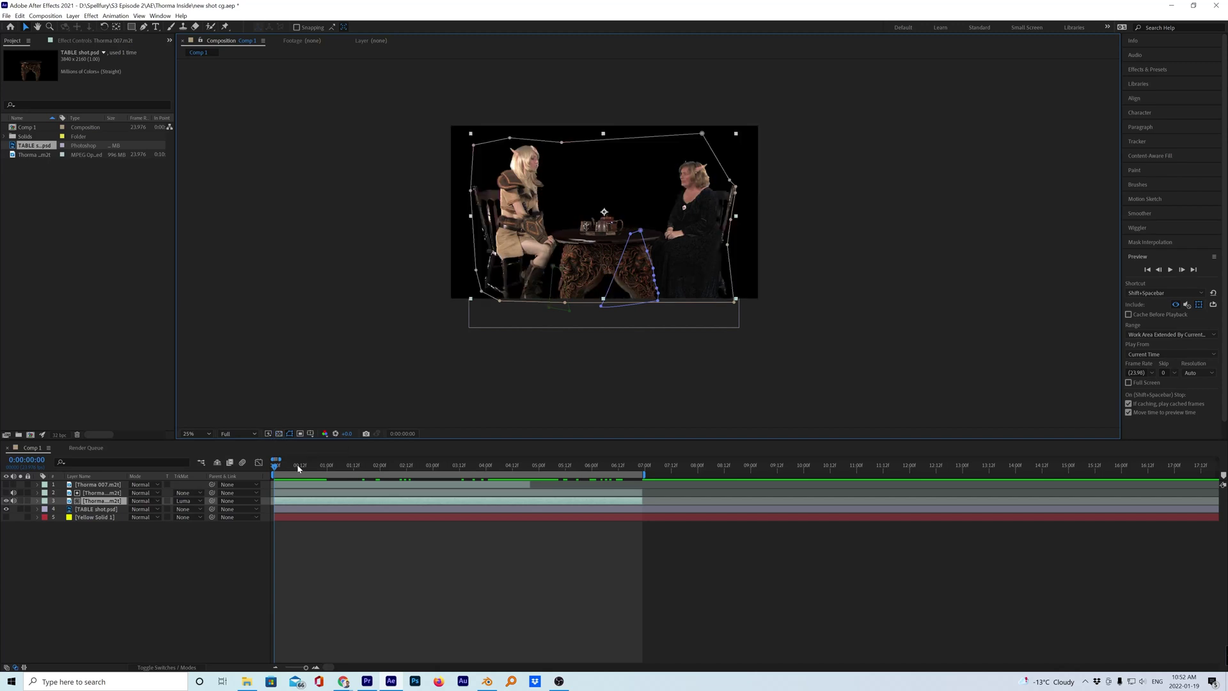
mouse_move(330, 473)
left_mouse_down()
mouse_move(624, 478)
mouse_move(315, 478)
left_mouse_up()
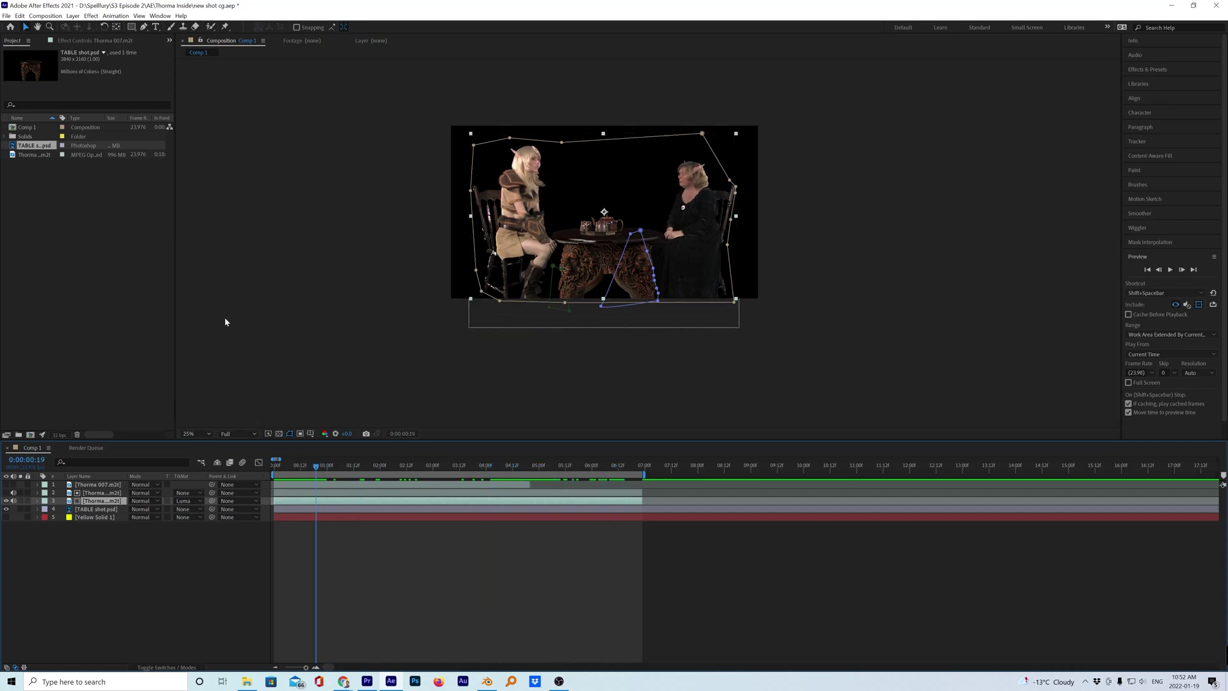
Step: Add Comp 1 to the render queue with QuickTime as the output format
left_click(36, 17)
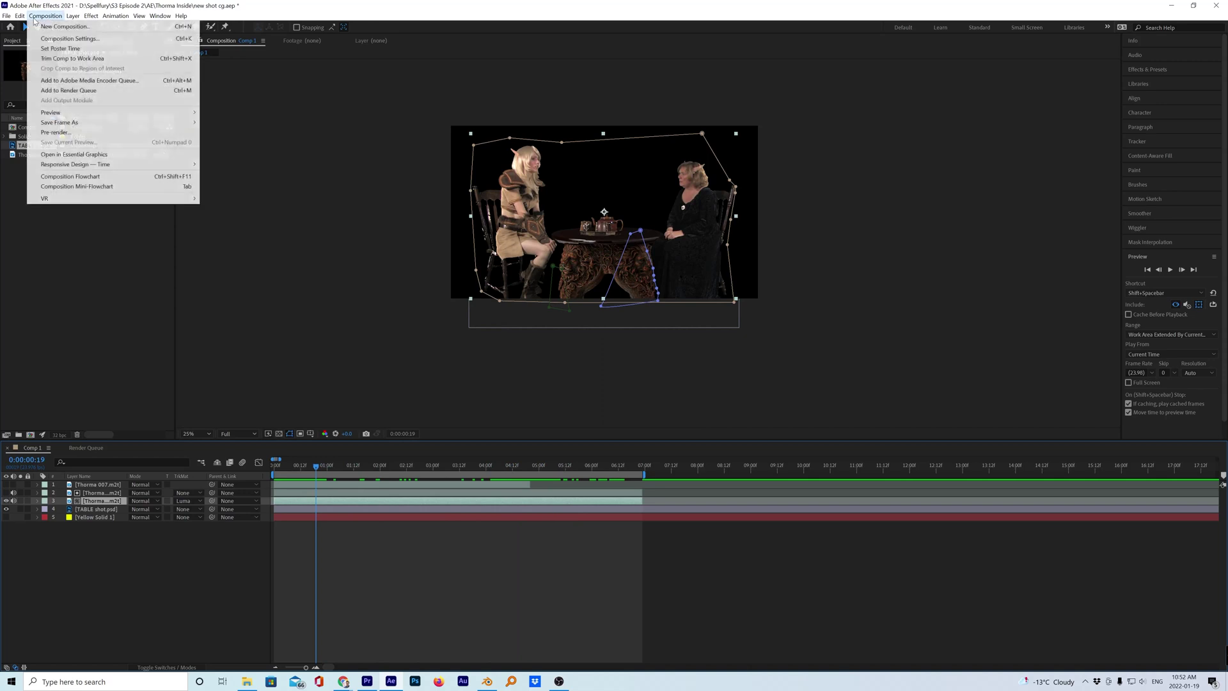
left_click(61, 94)
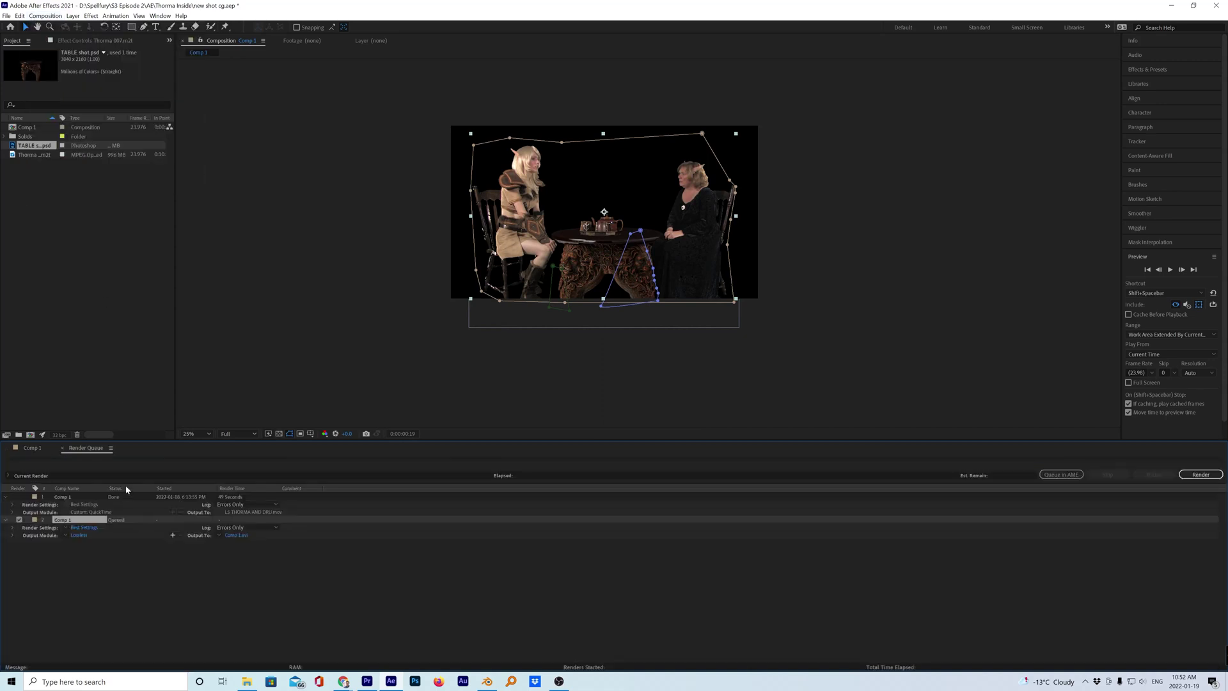
left_click(79, 536)
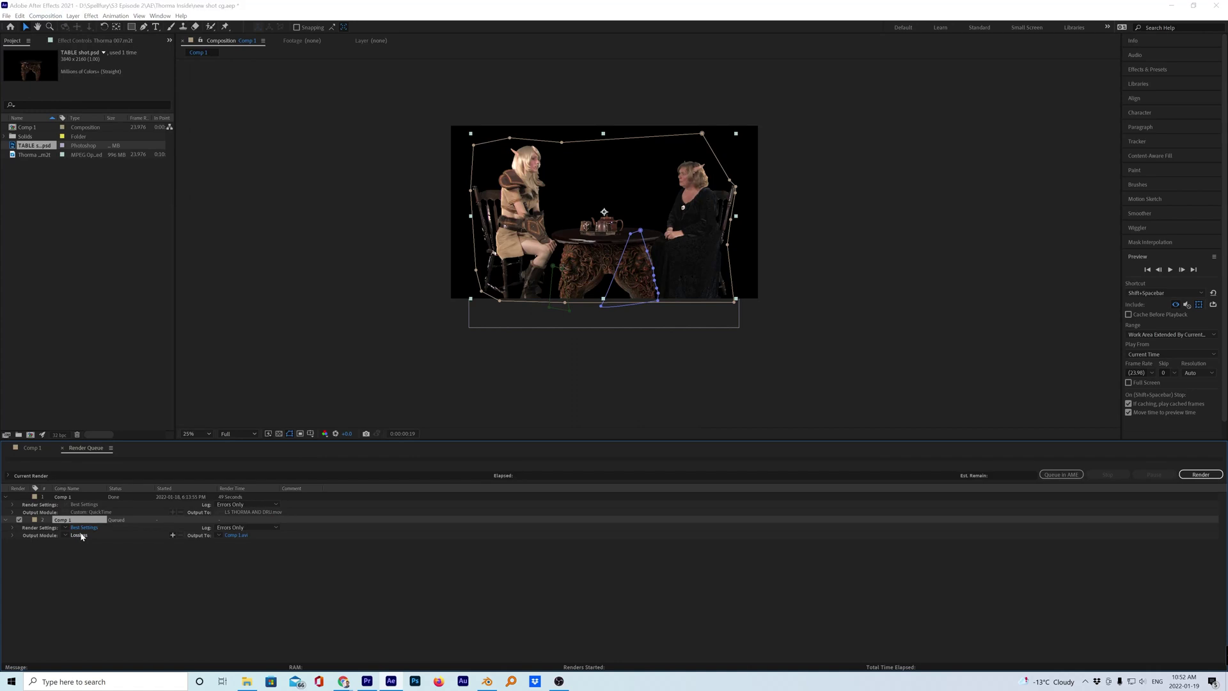
left_click(579, 221)
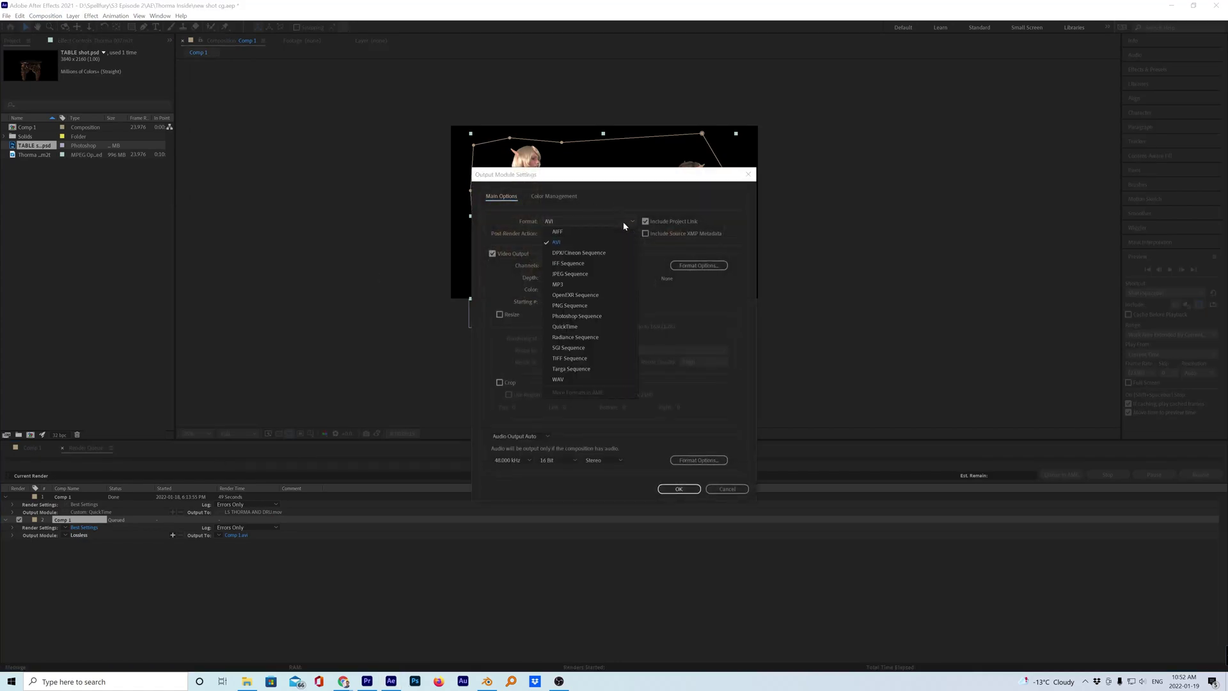
left_click(614, 325)
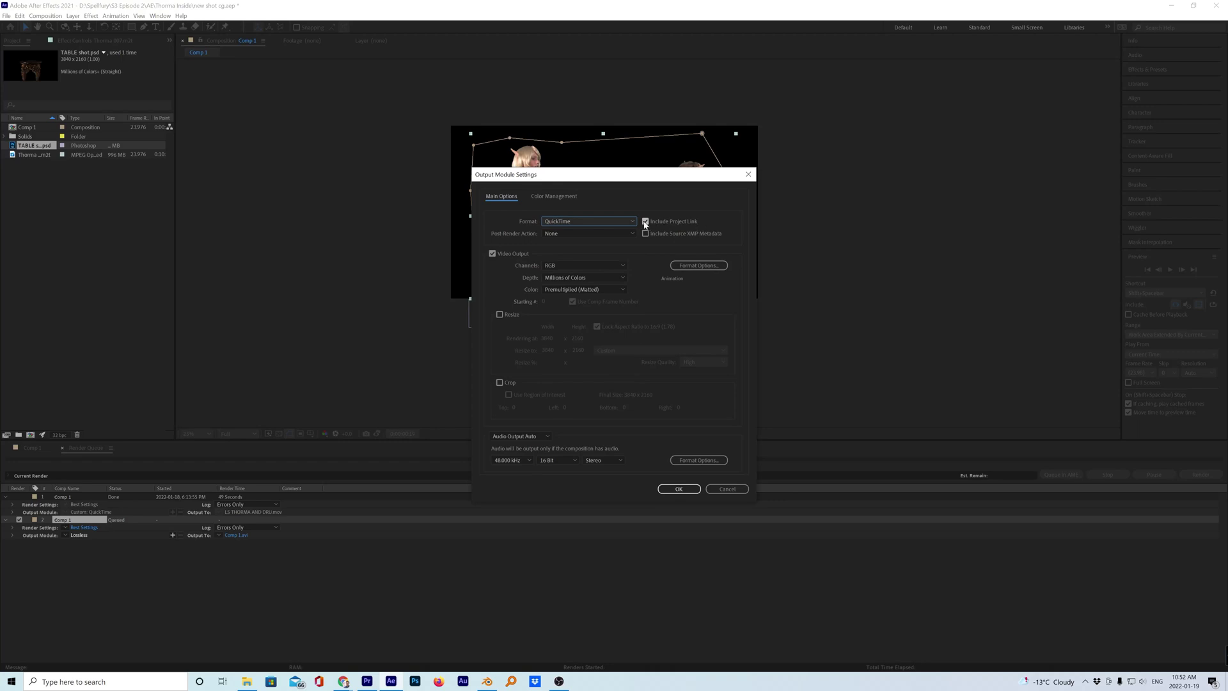
Step: Exclude the project link and output RGB + Alpha channels to keep transparency
left_click(646, 222)
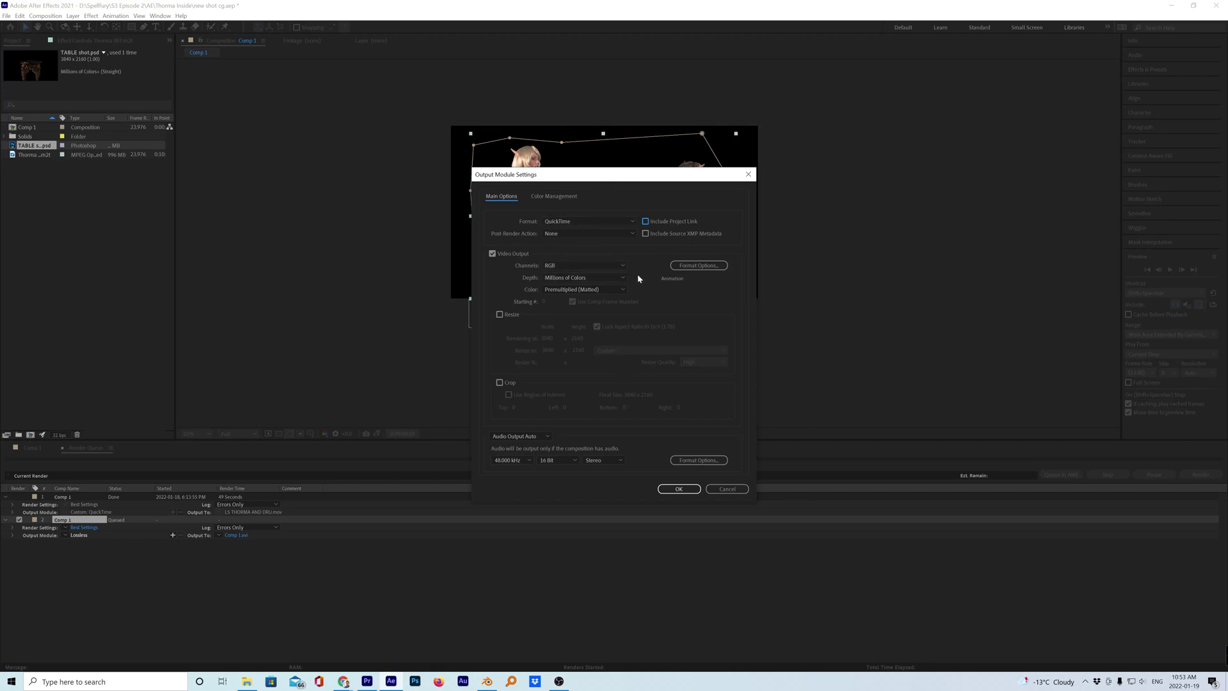
left_click(623, 264)
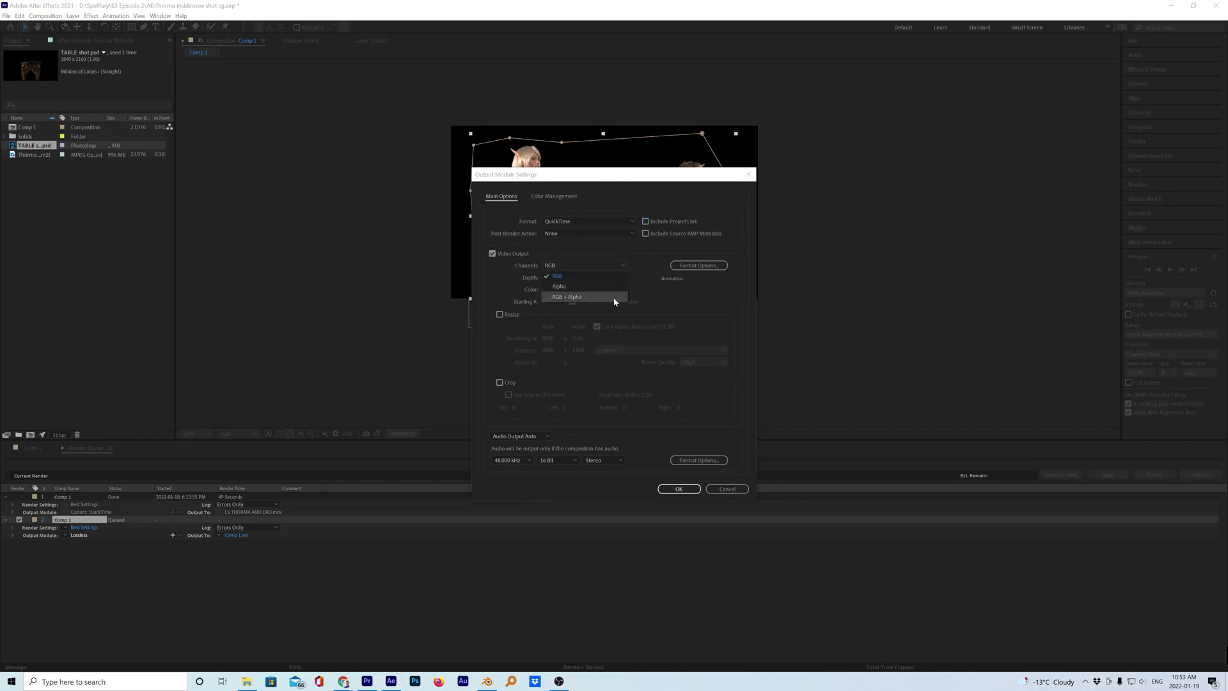
left_click(572, 297)
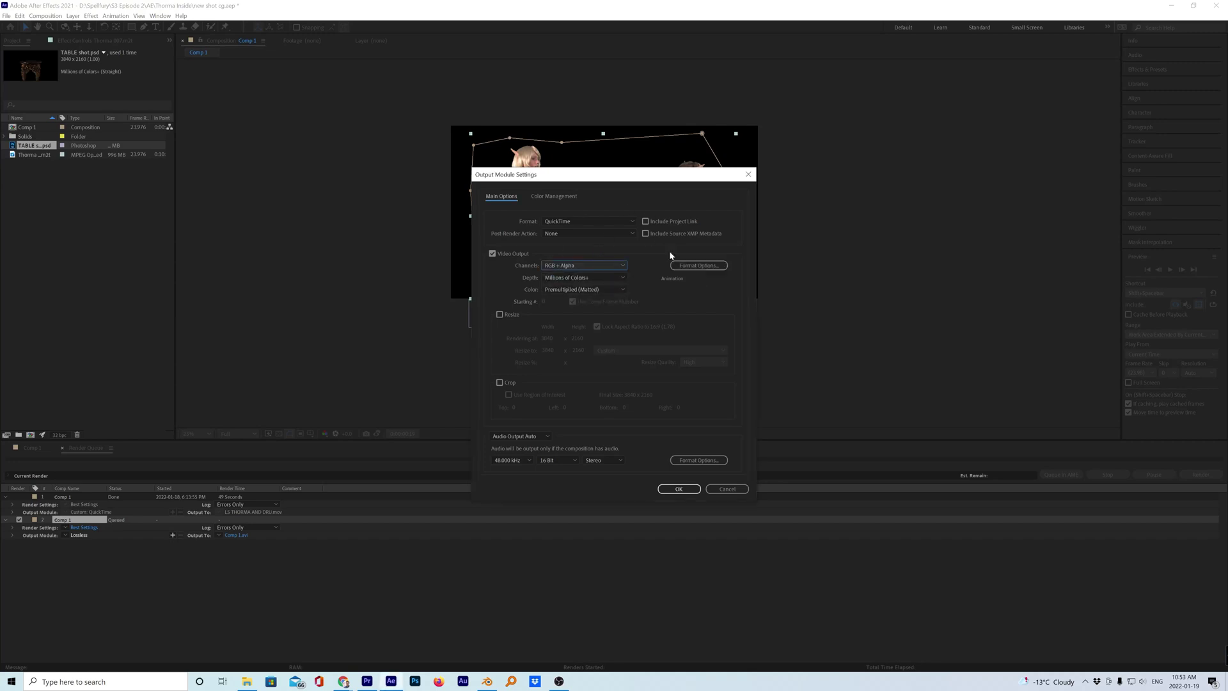
left_click(677, 489)
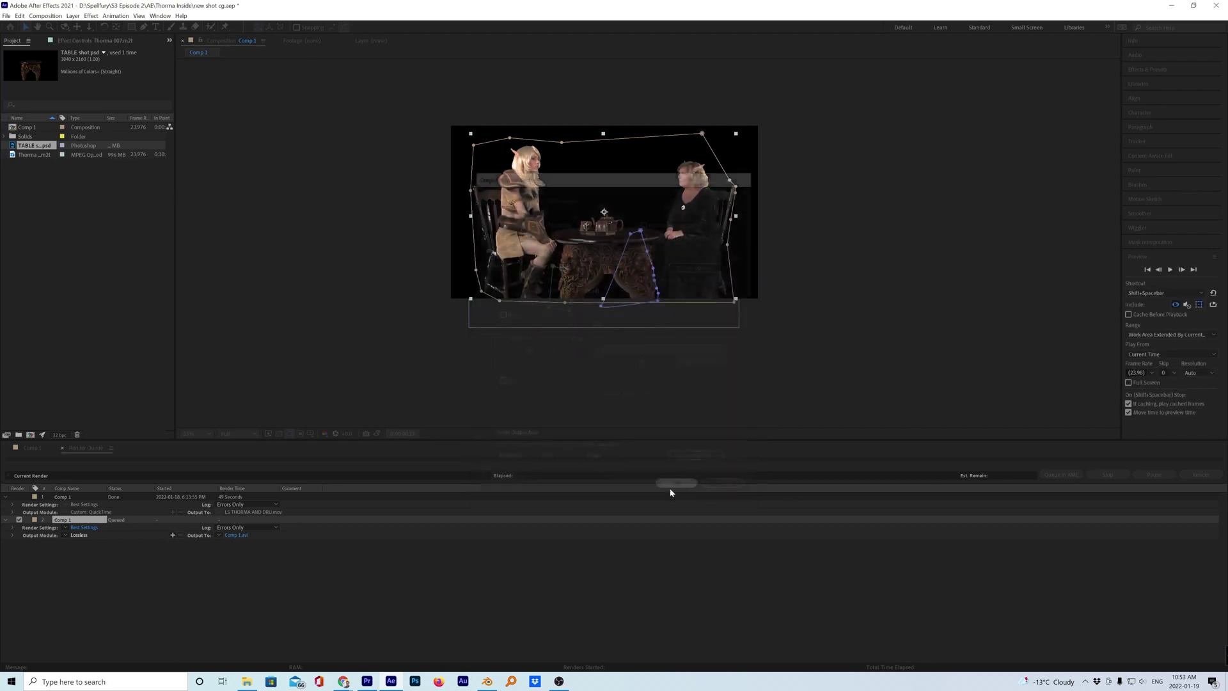
left_click(238, 535)
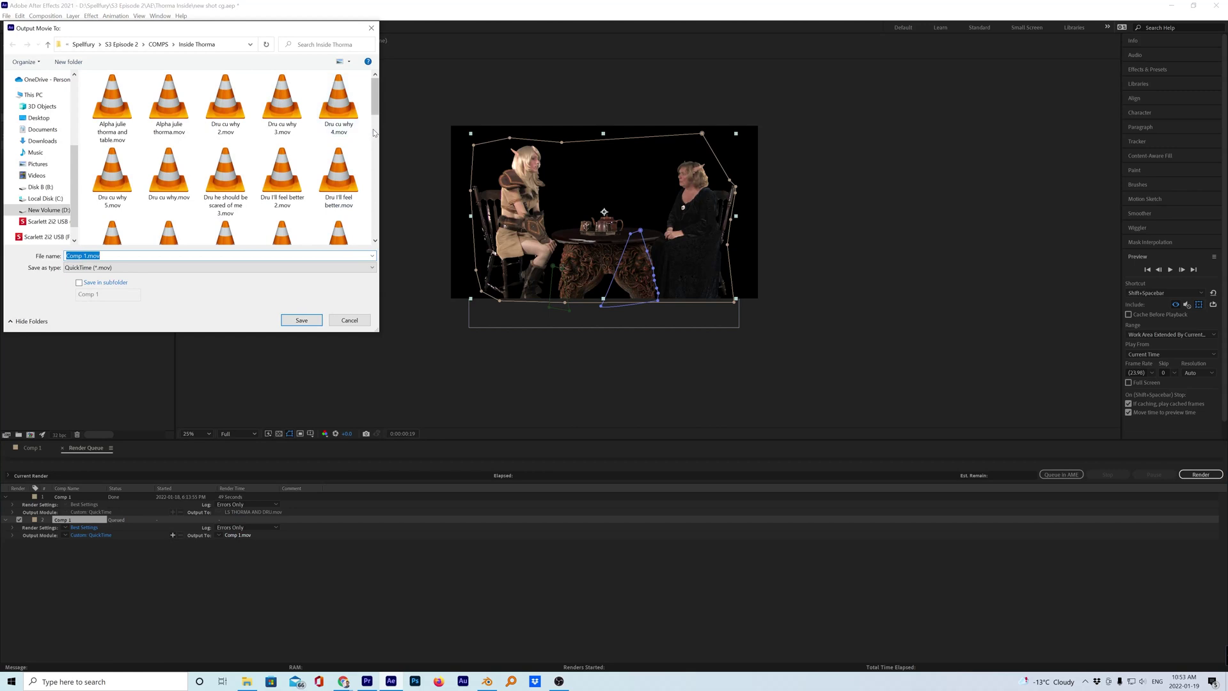
Step: Name the output movie LS THORMA AND DRU 2.mov and start the render
left_click_drag(378, 95, 381, 145)
left_click(298, 161)
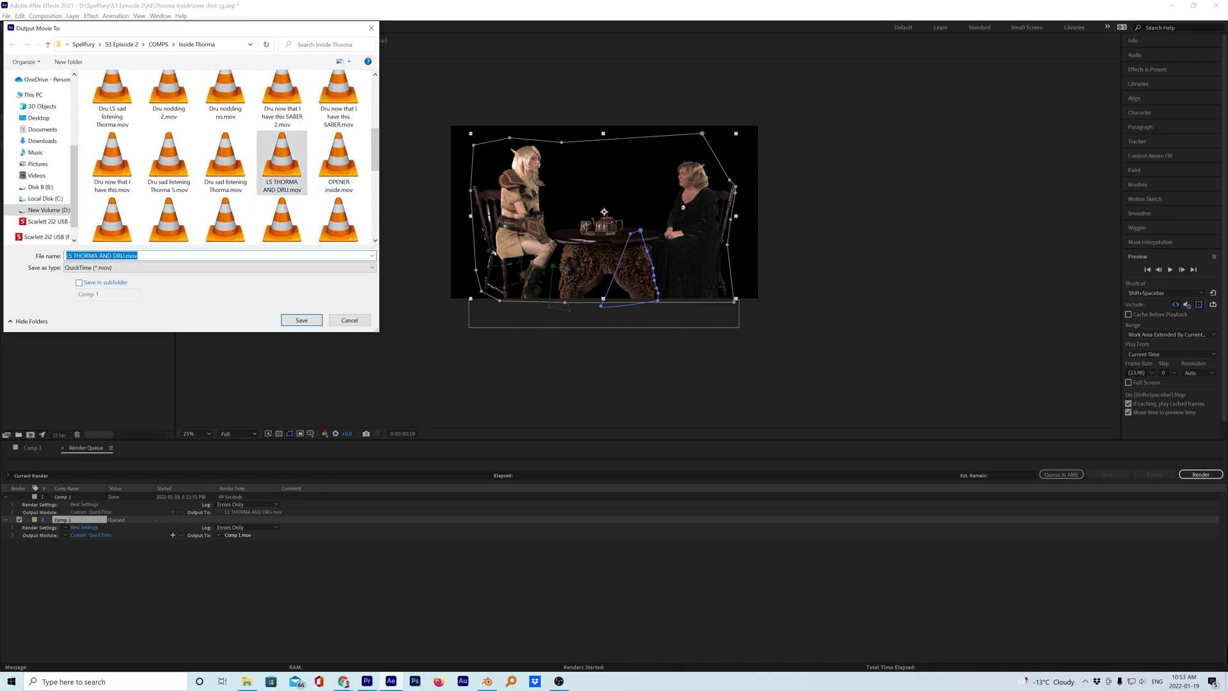
left_click(124, 255)
key("Return")
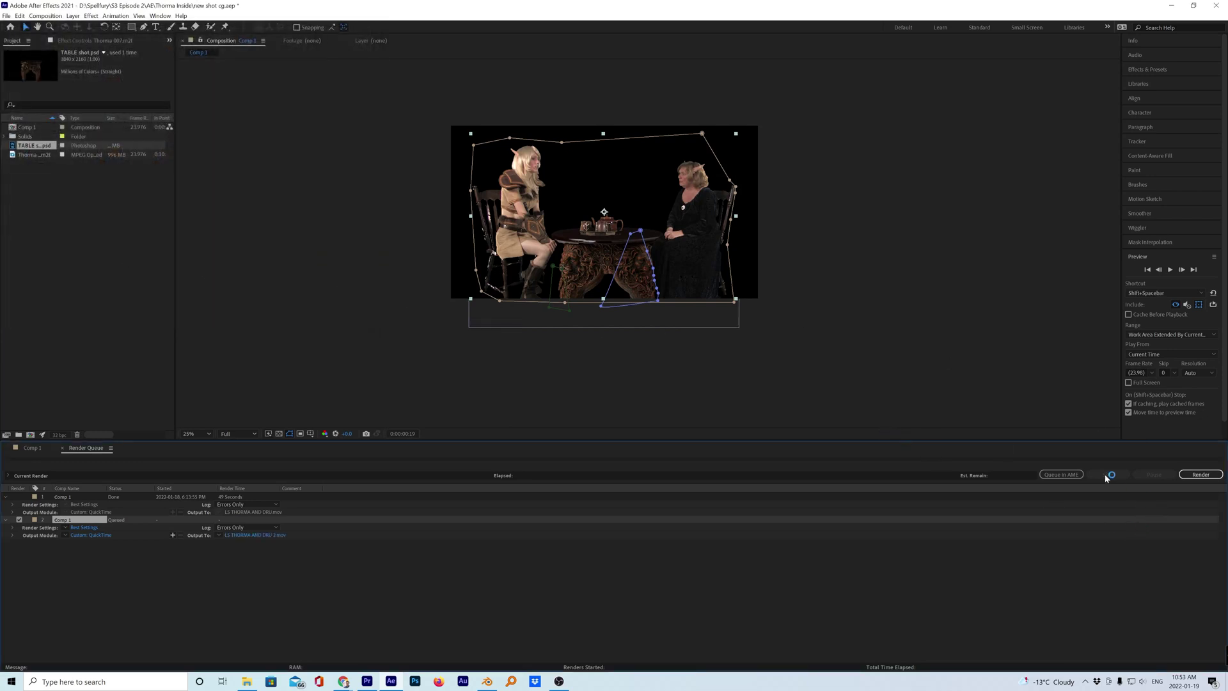
left_click(1200, 475)
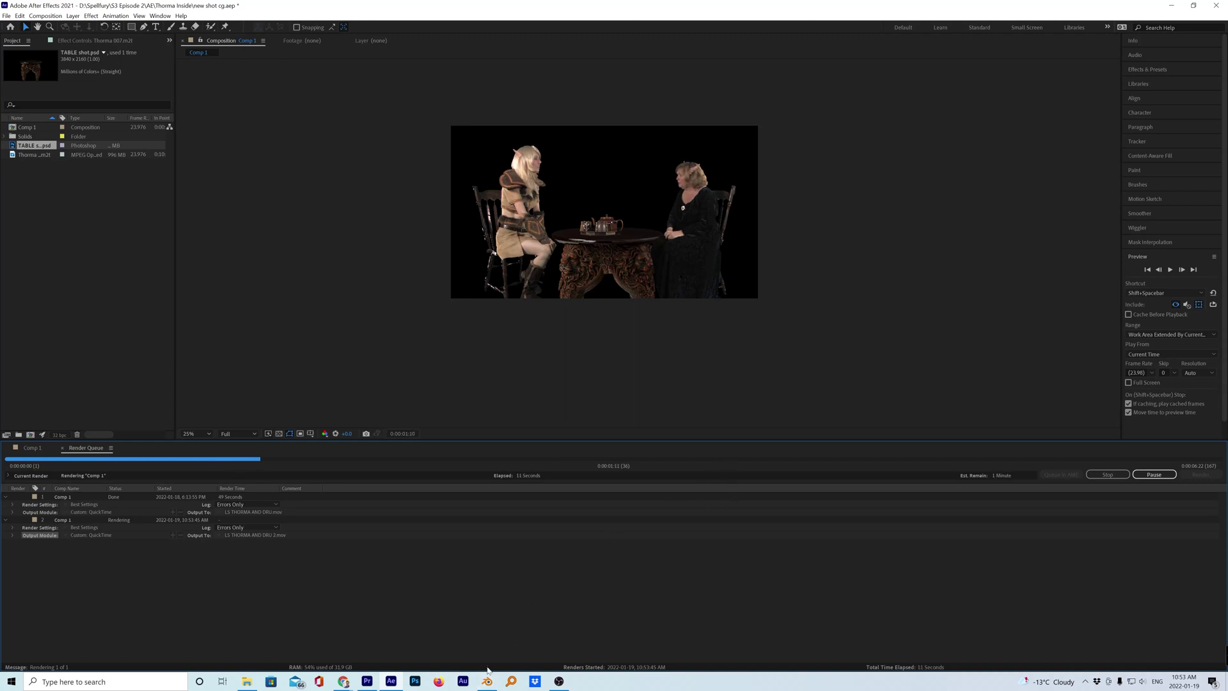
Step: Return to Blender, rewind the animation to frame 3, and show the material shading layout
left_click(486, 681)
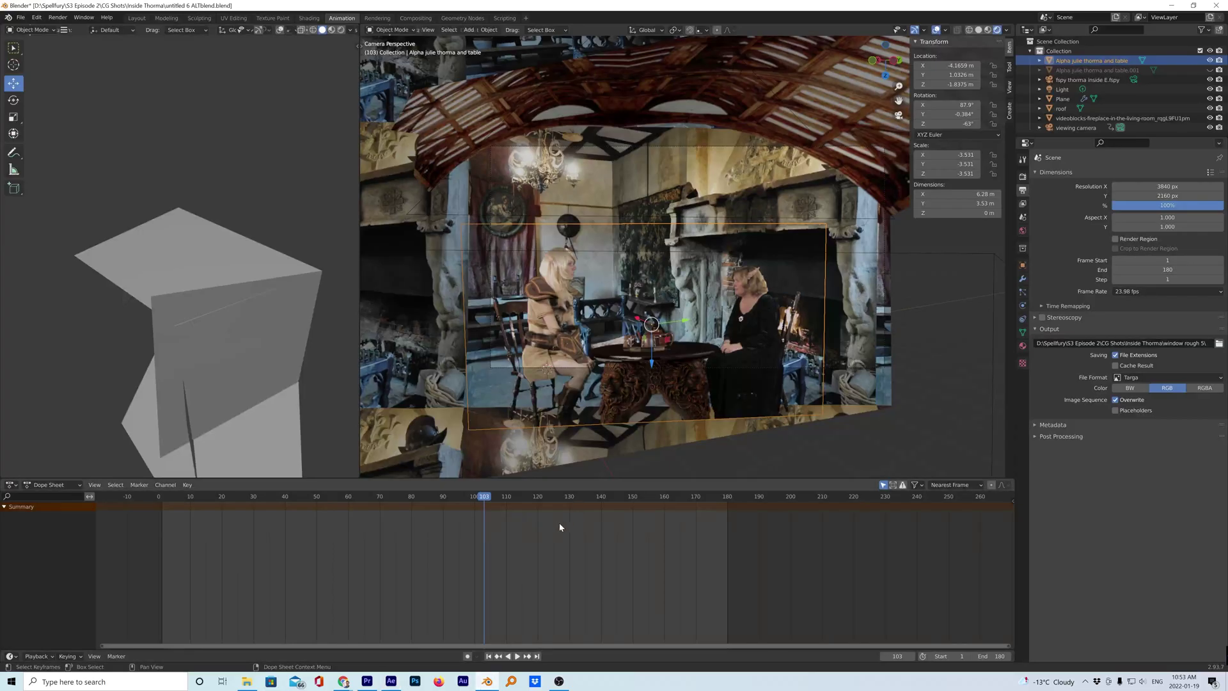
left_click_drag(377, 498, 166, 522)
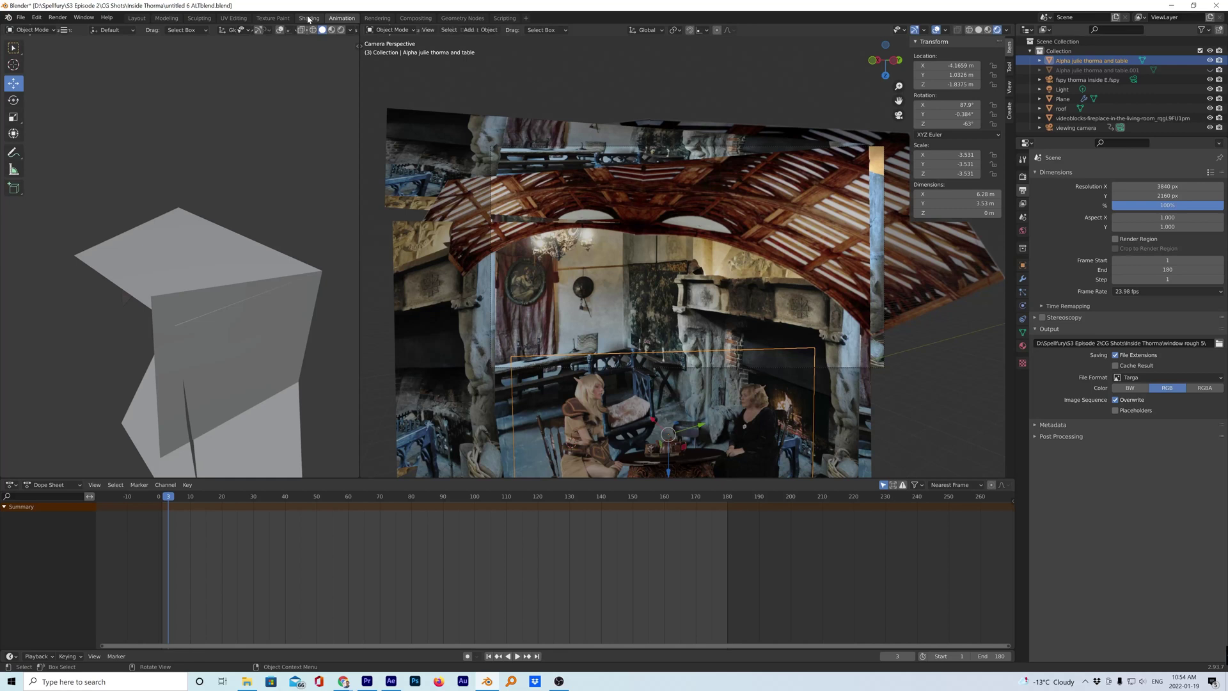
left_click(308, 18)
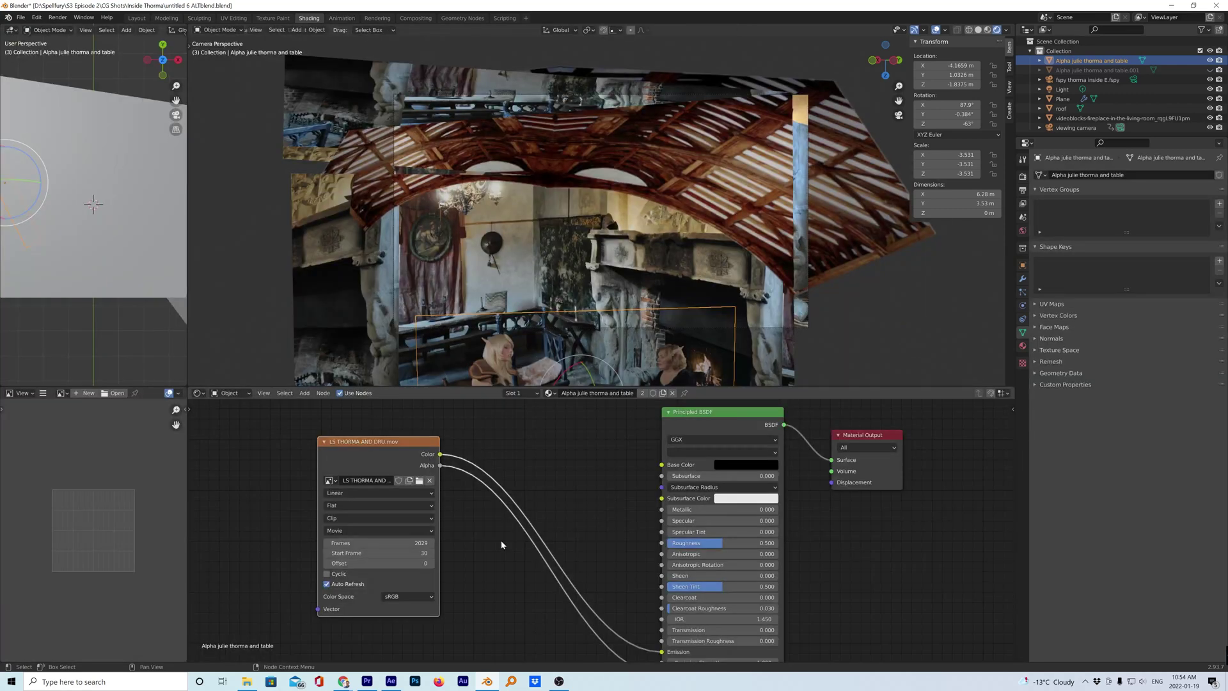
left_click_drag(404, 556, 381, 531)
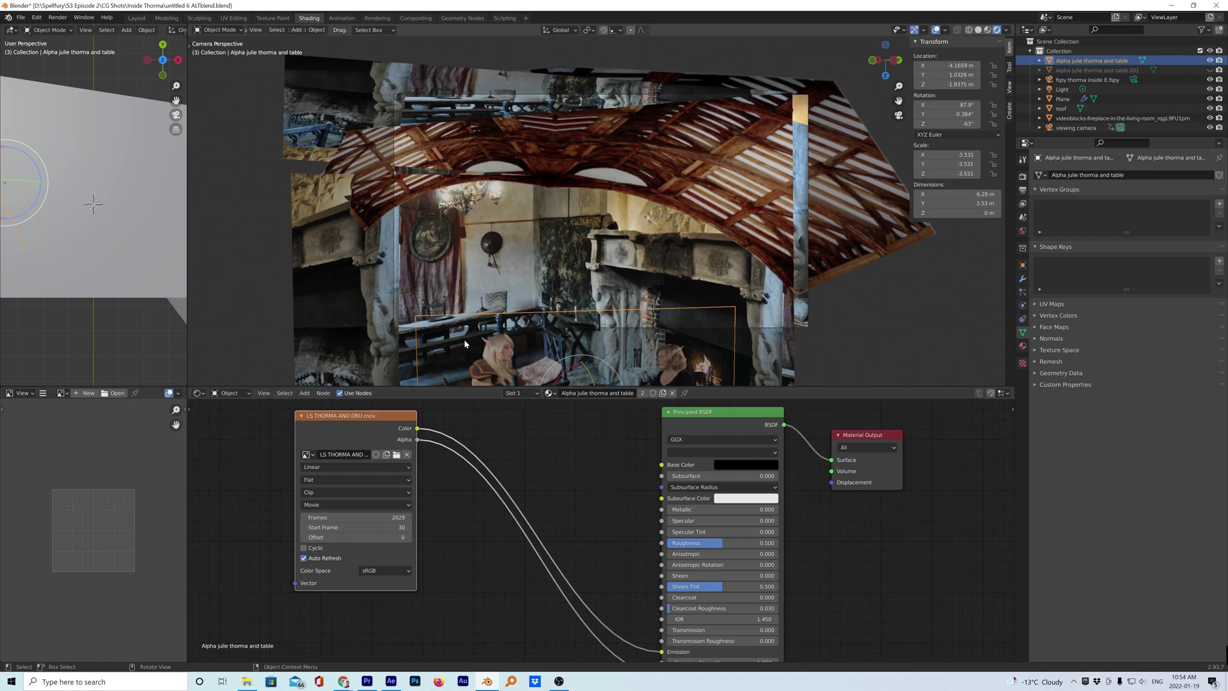
Step: Play the opening frames in the Animation layout, stop at frame 49, then go back to Shading
left_click(342, 19)
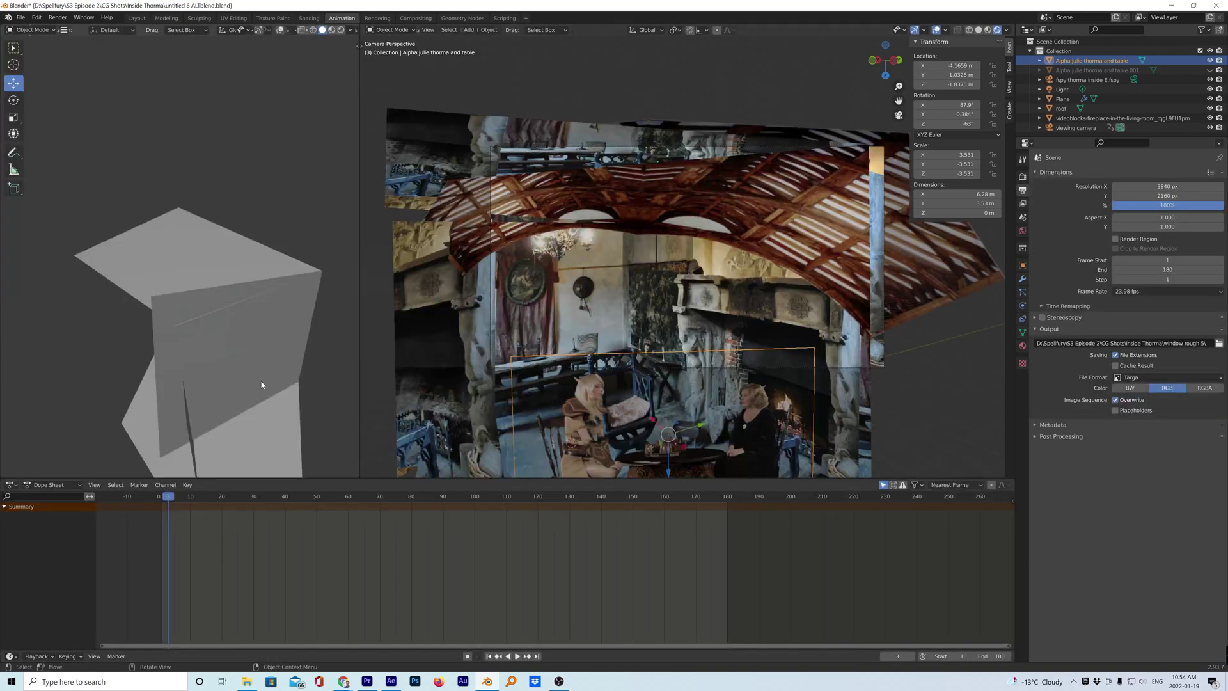
key("space")
left_click(162, 498)
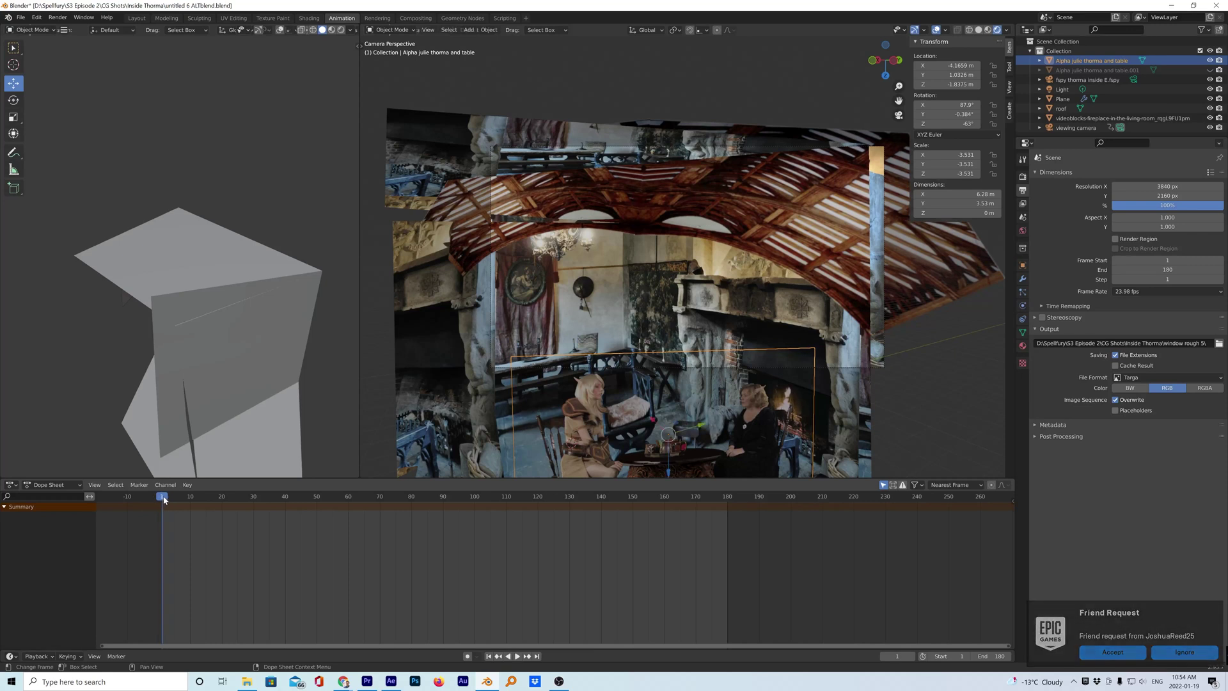
key("space")
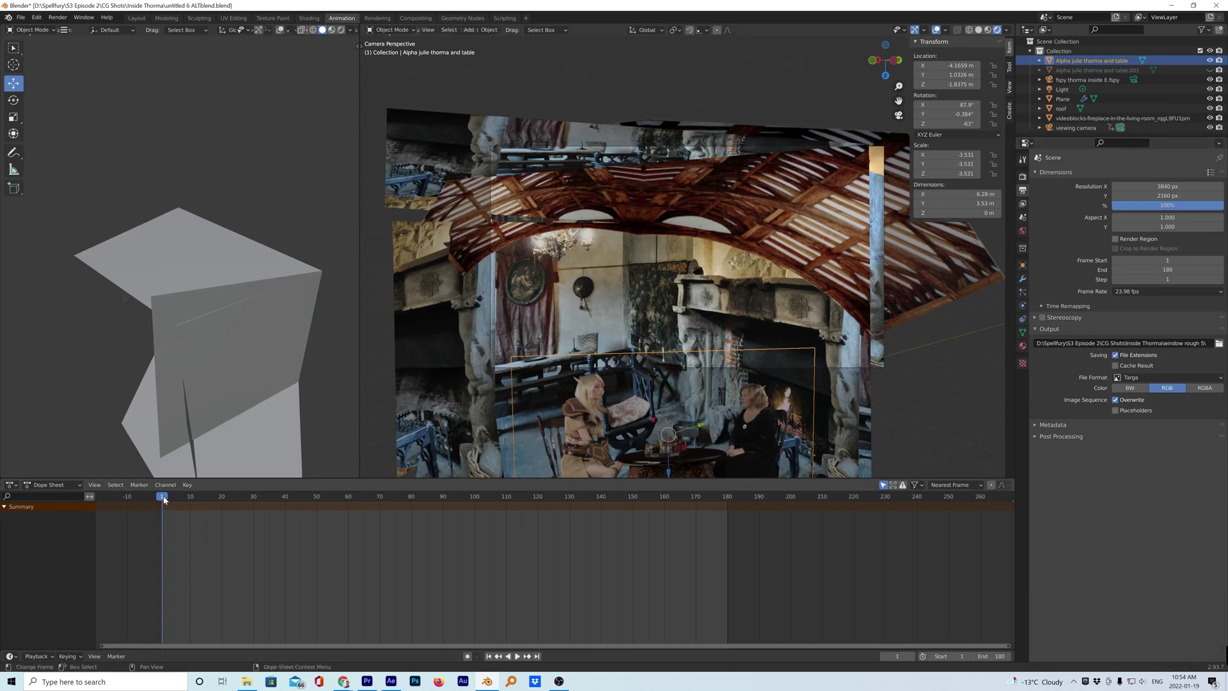
key("space")
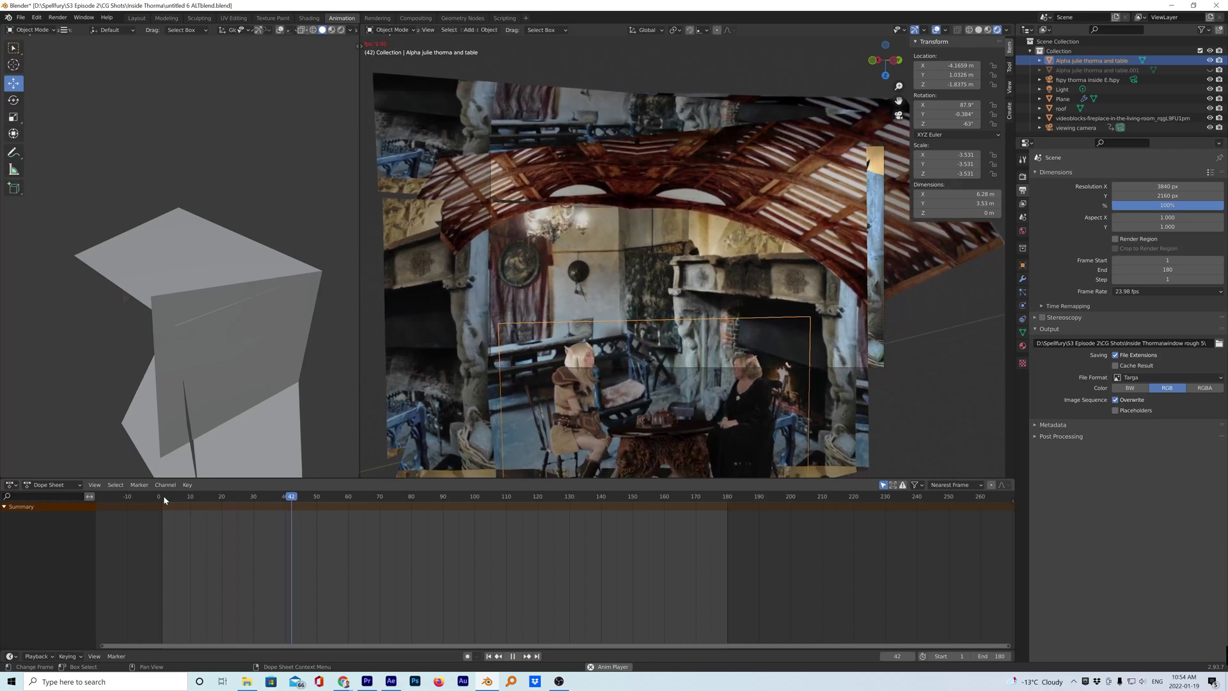
key("space")
left_click_drag(300, 500, 163, 500)
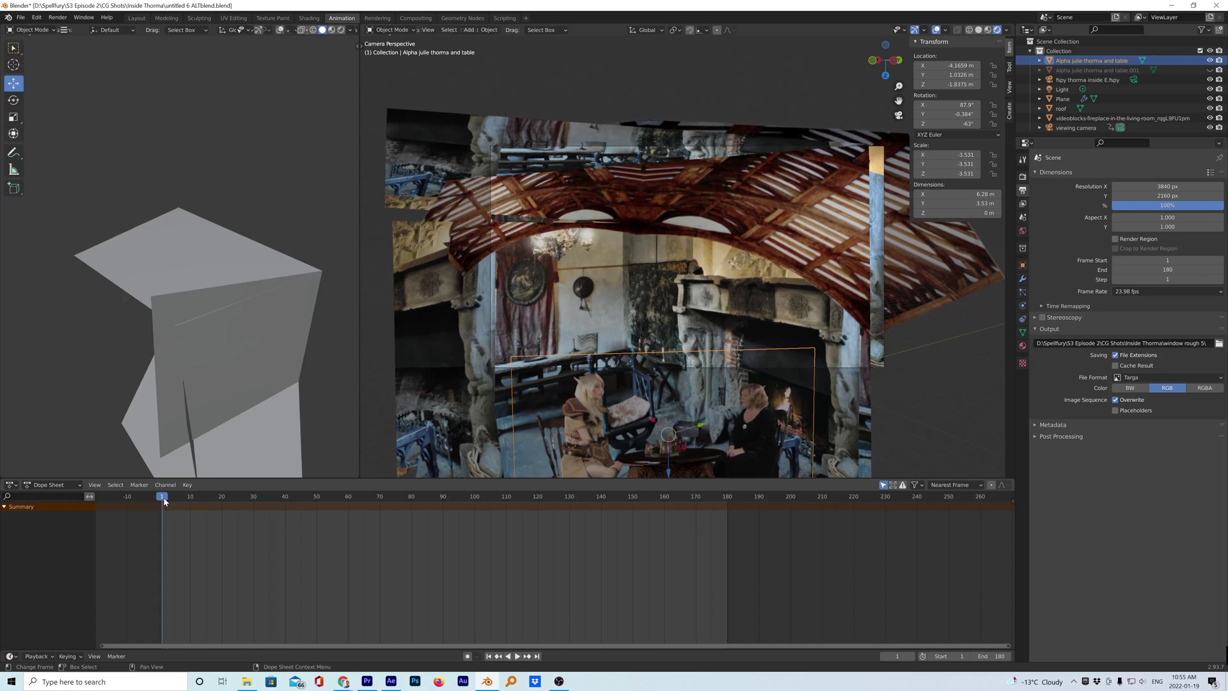
key("space")
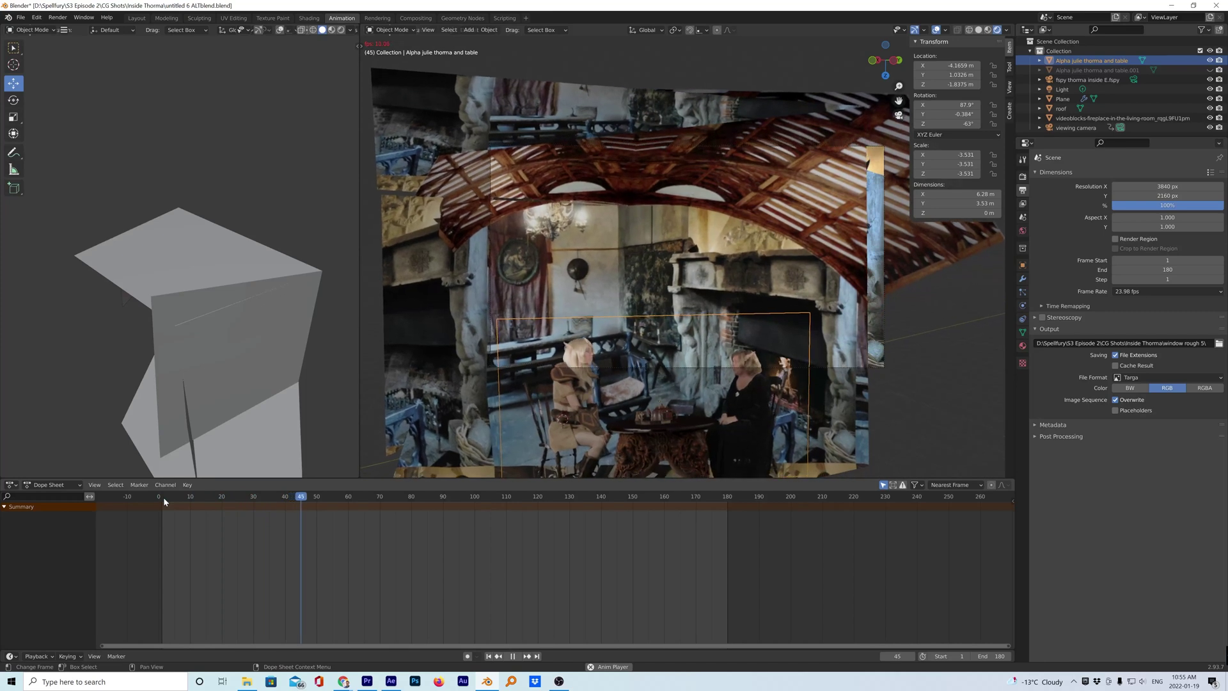
key("space")
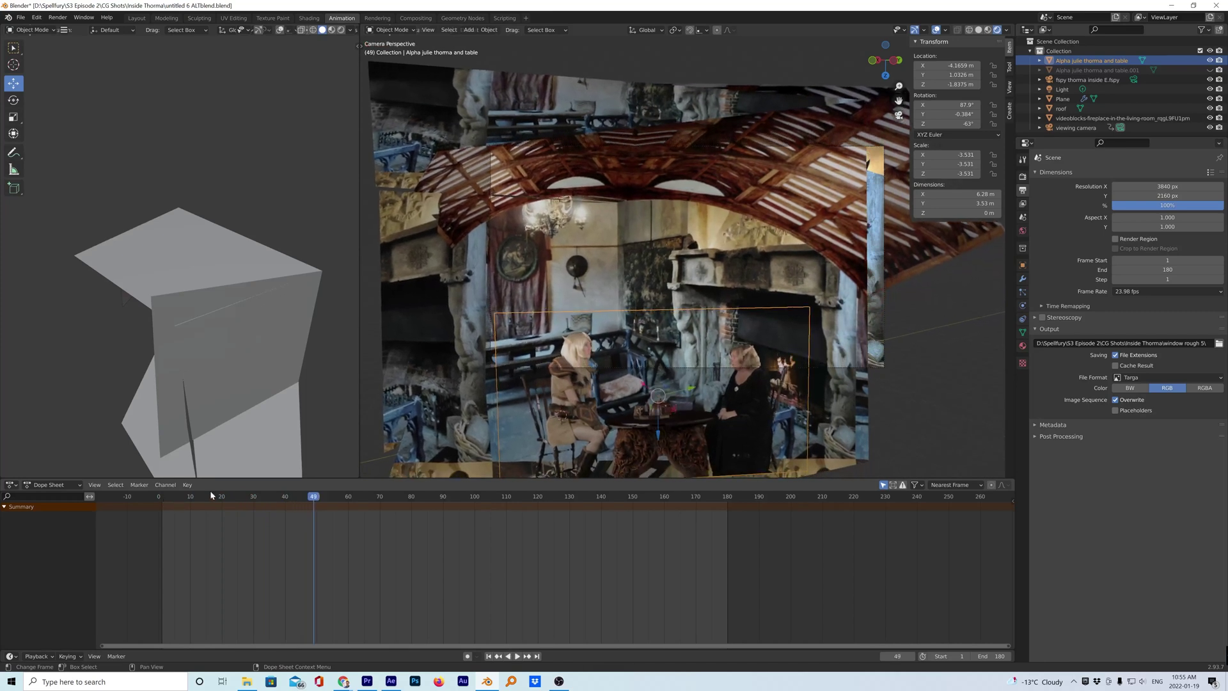
left_click(308, 19)
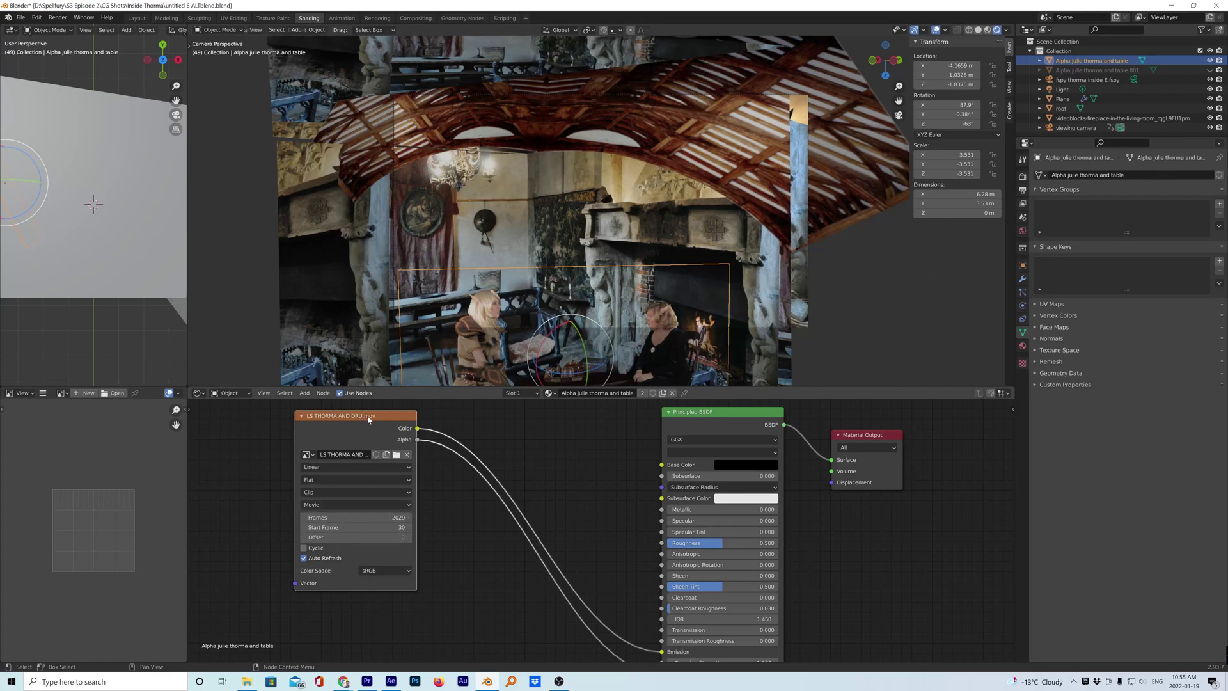
left_click_drag(368, 419, 350, 420)
left_click(390, 682)
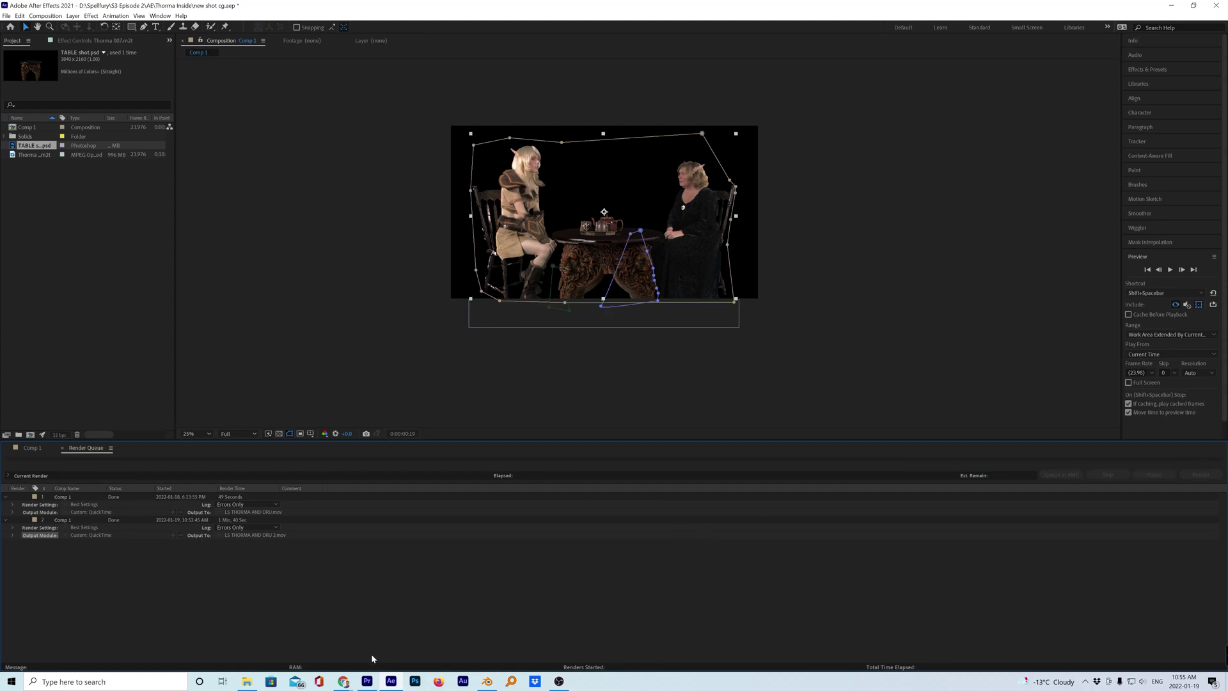
Step: Load LS THORMA AND DRU 2.mov into the tabletop material's movie texture node
left_click(487, 682)
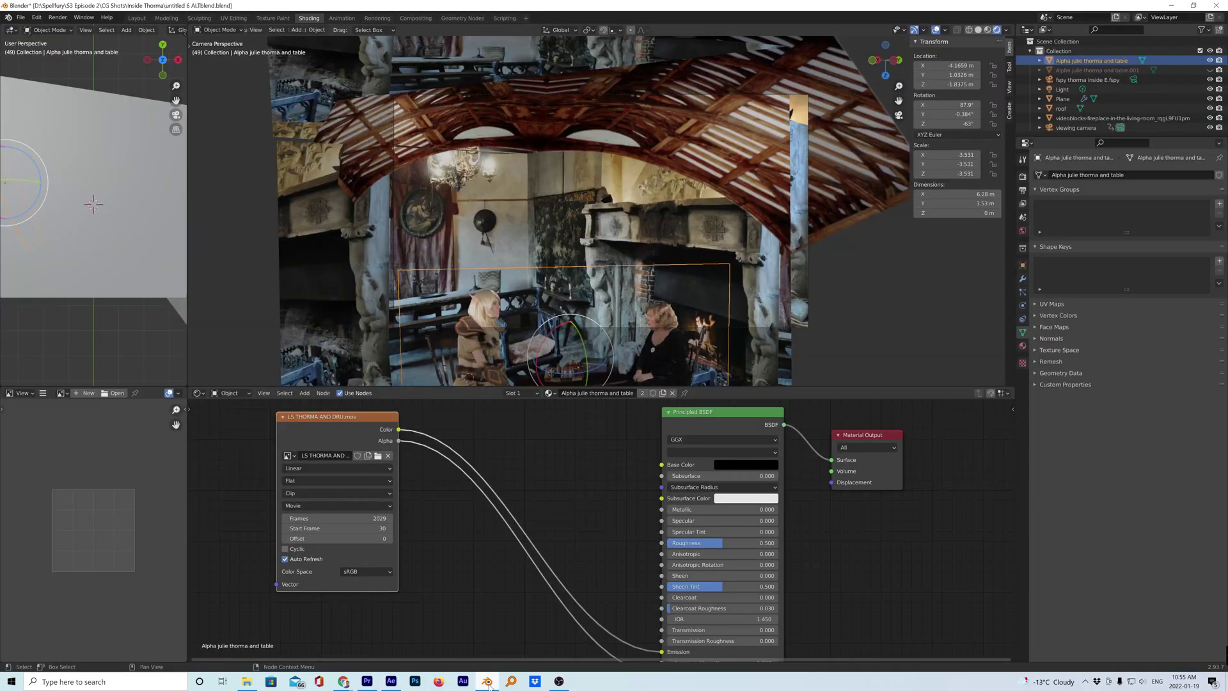
left_click_drag(364, 417, 409, 438)
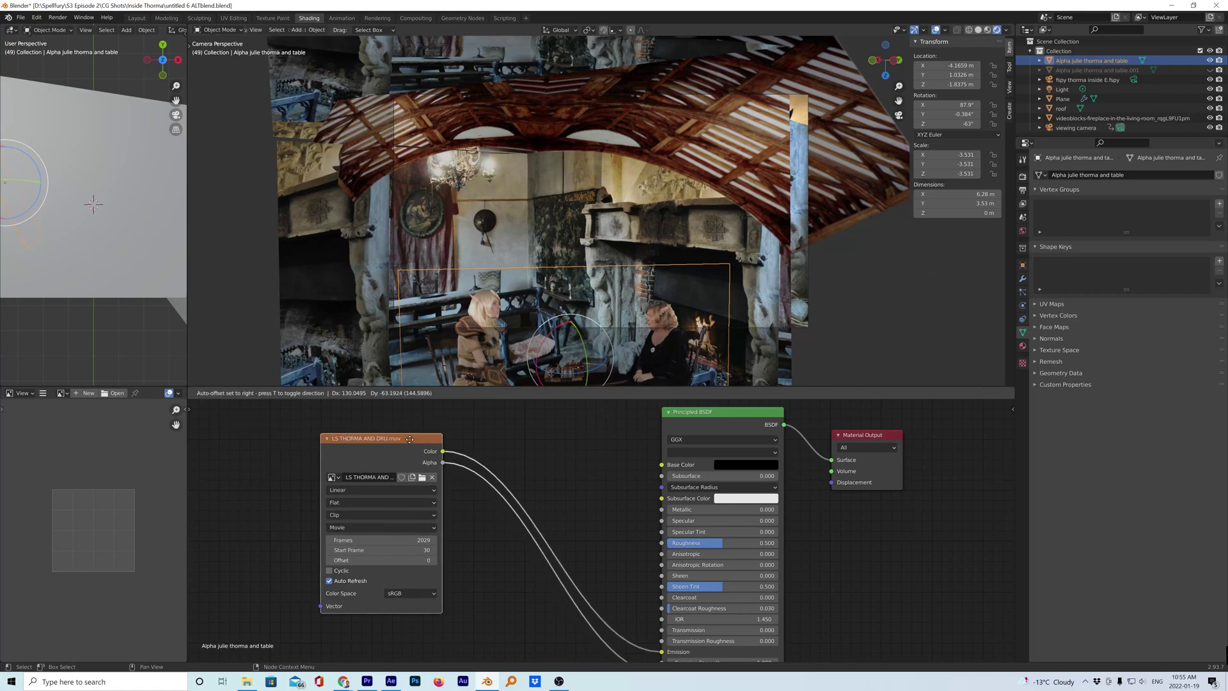
left_click(423, 478)
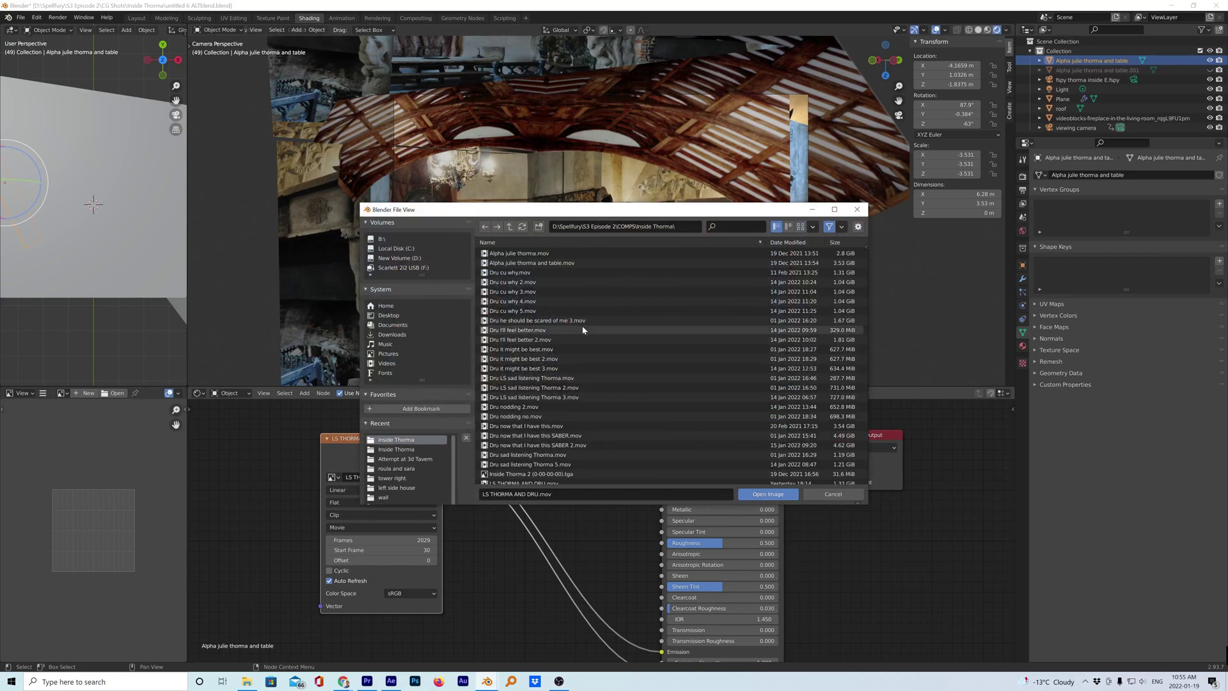
scroll(557, 355, "down", 2)
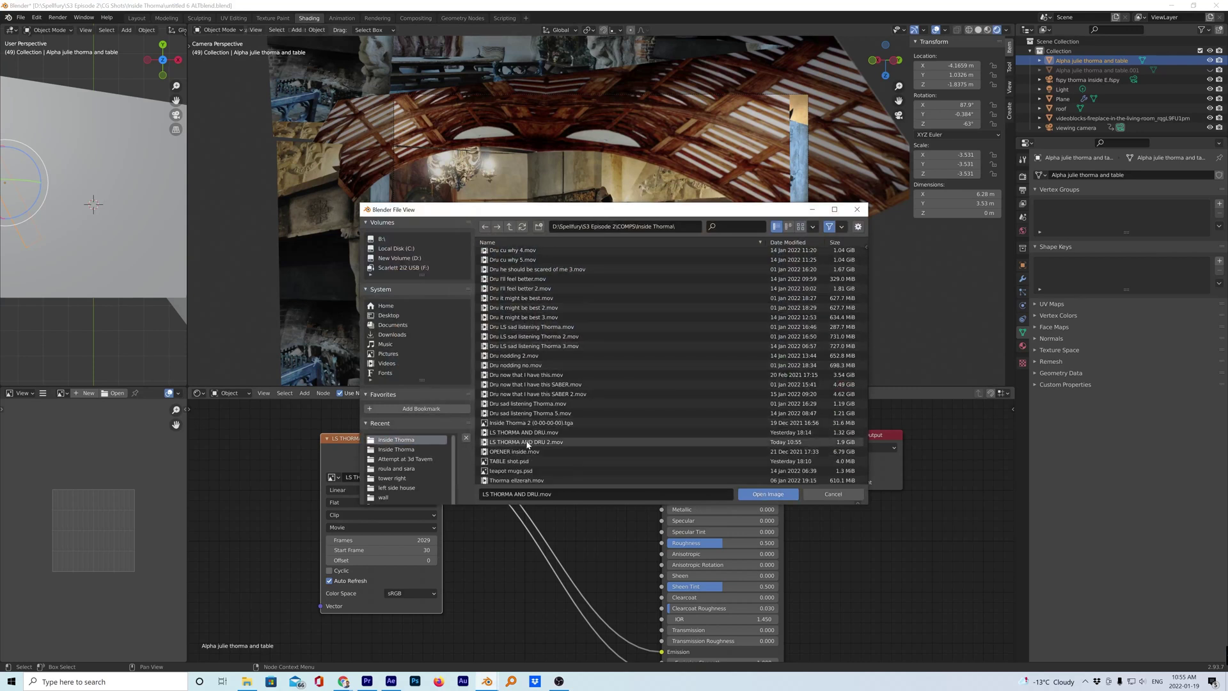
double_click(527, 442)
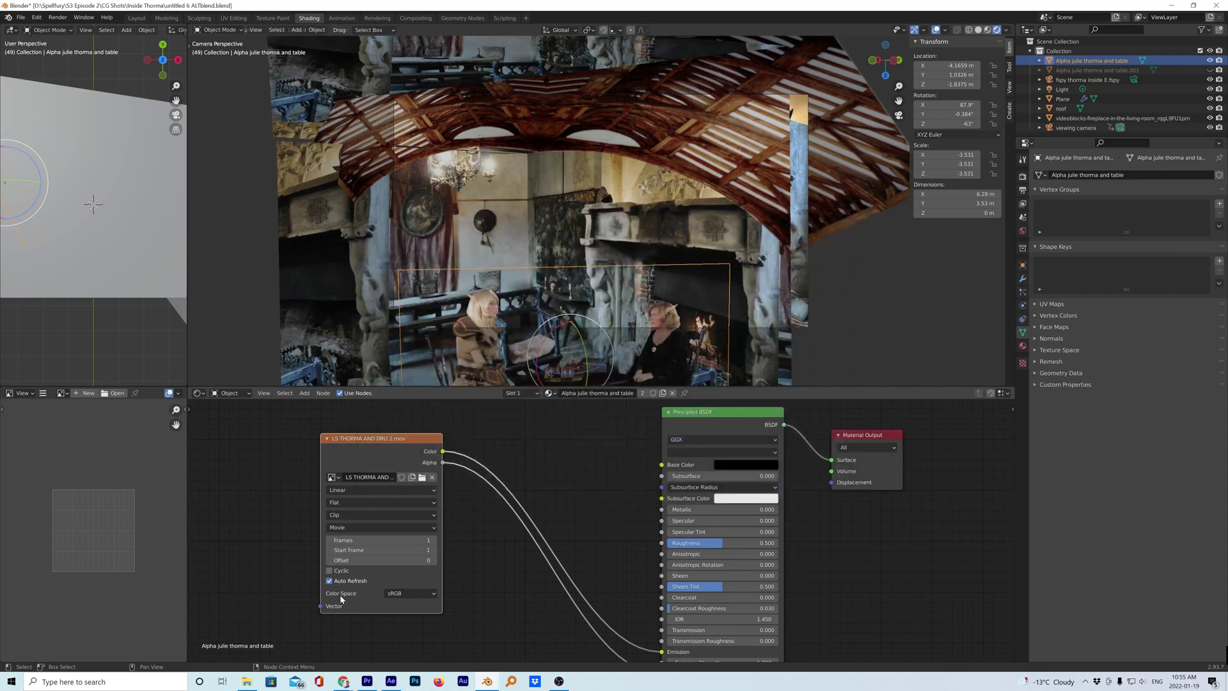
Step: Set the movie texture's Start Frame to 30 and Frames to 911
left_click(429, 550)
key("Return")
left_click_drag(423, 540, 557, 540)
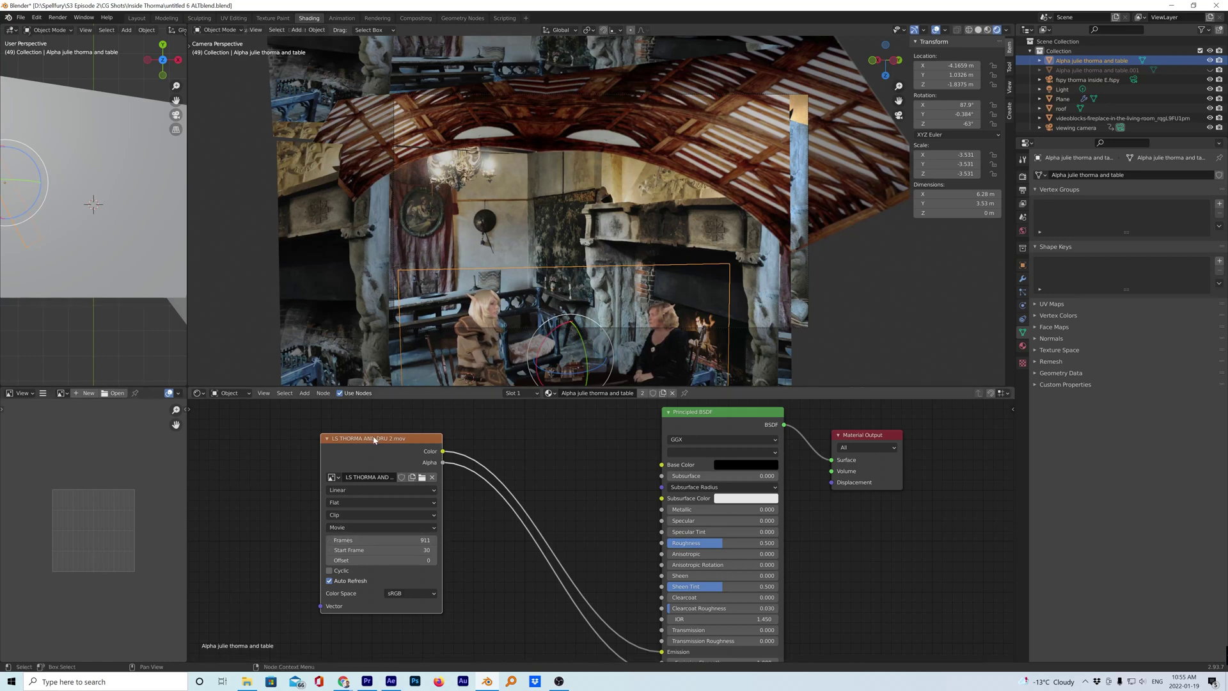
left_click_drag(374, 439, 317, 423)
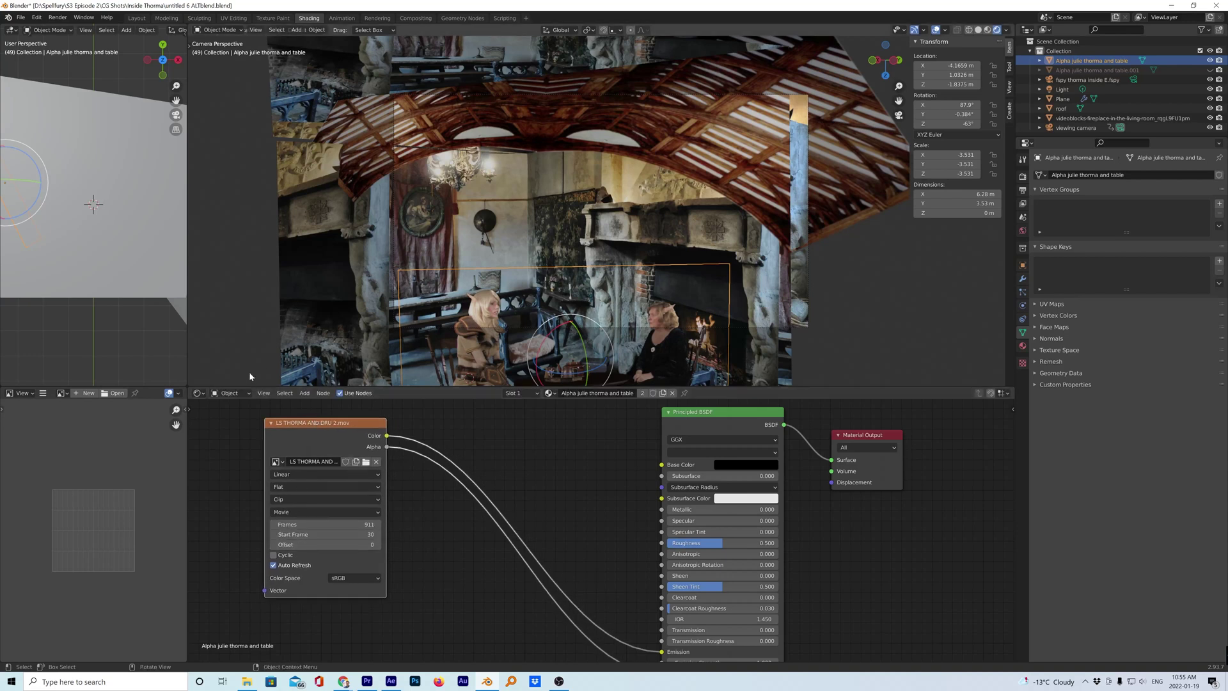
Step: Play the shot from frame 1 in the Animation layout to review the new footage
left_click(341, 18)
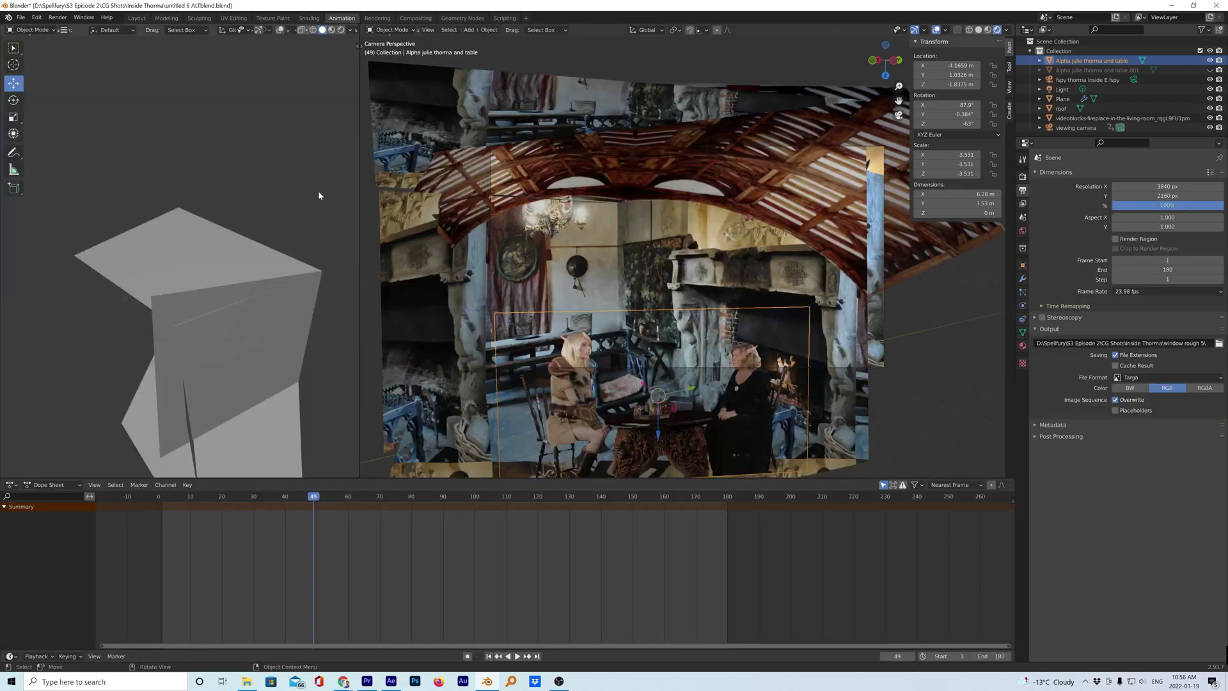
key("space")
left_click_drag(184, 498, 160, 500)
key("space")
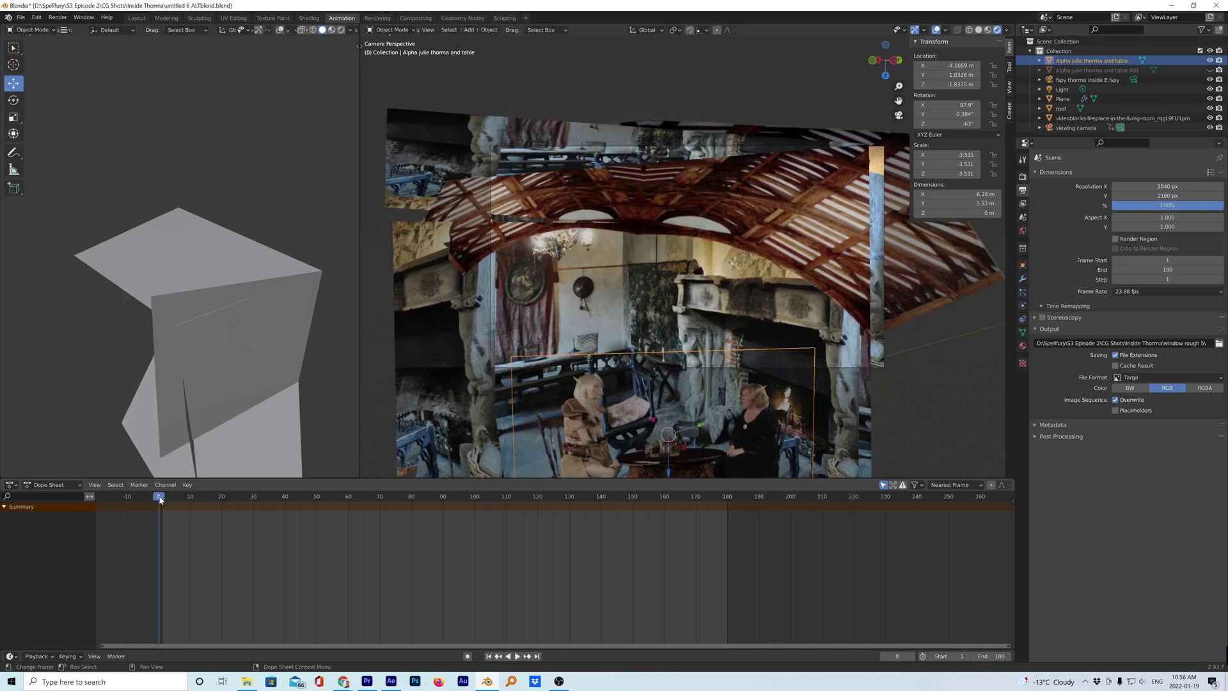
key("space")
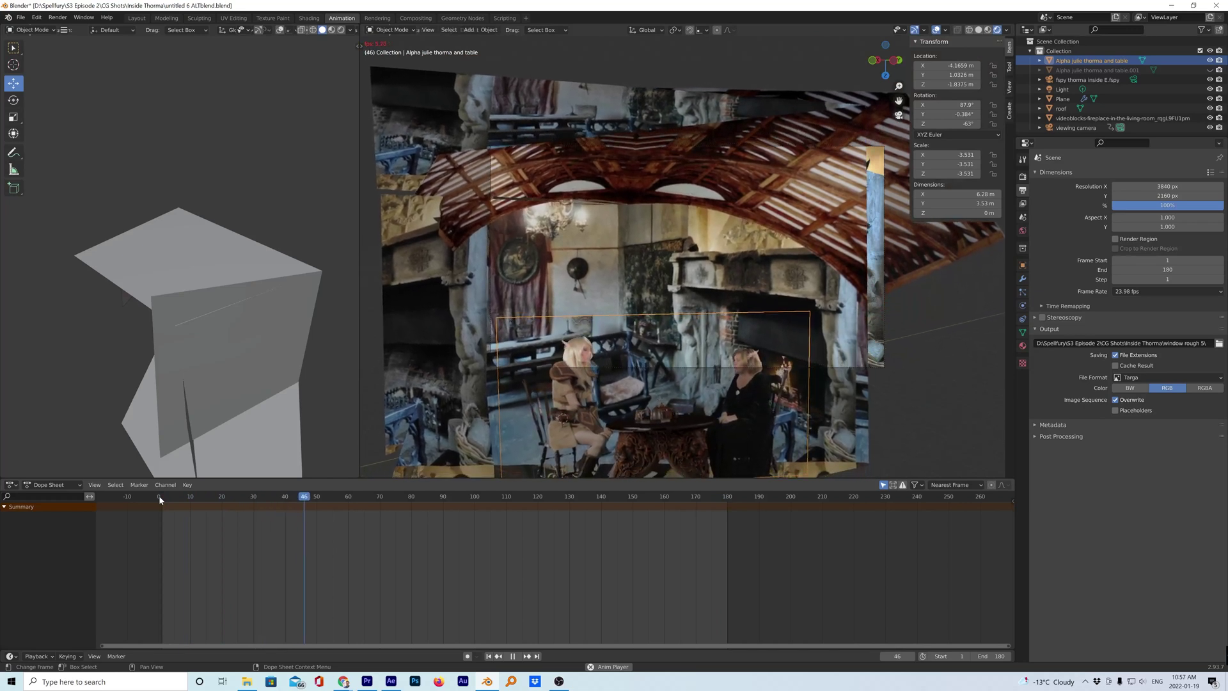
Step: Stop playback, orbit out of camera view, and select the fireplace video plane
key("space")
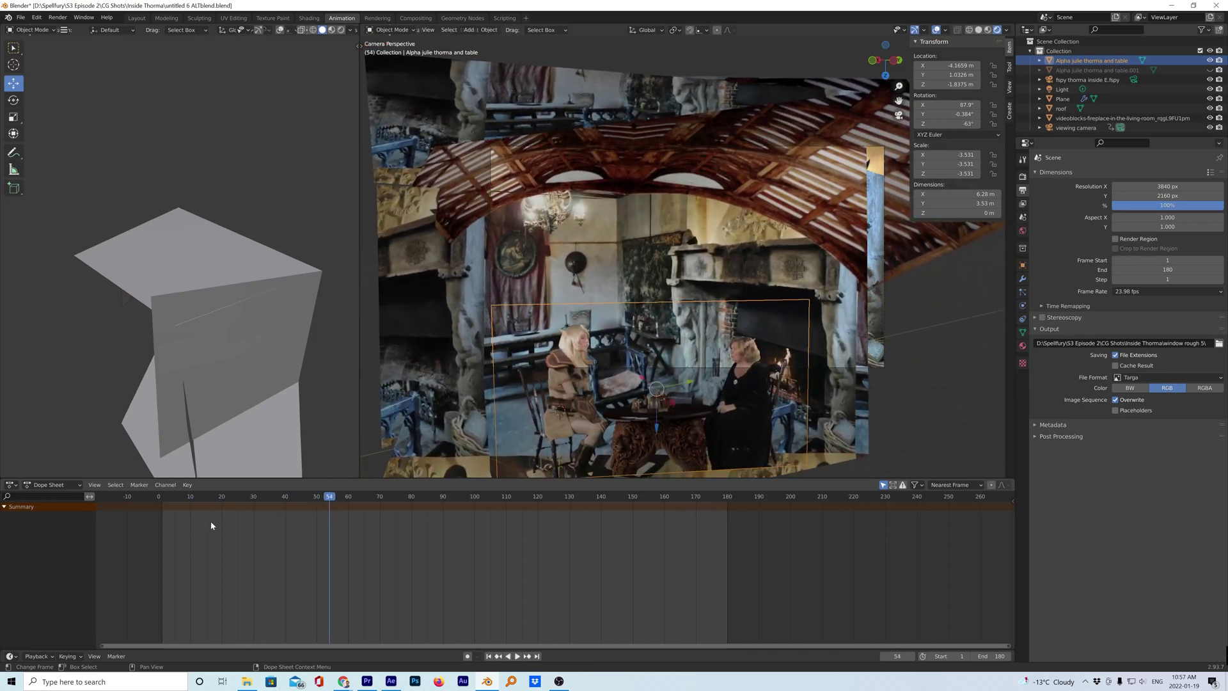
left_click(899, 116)
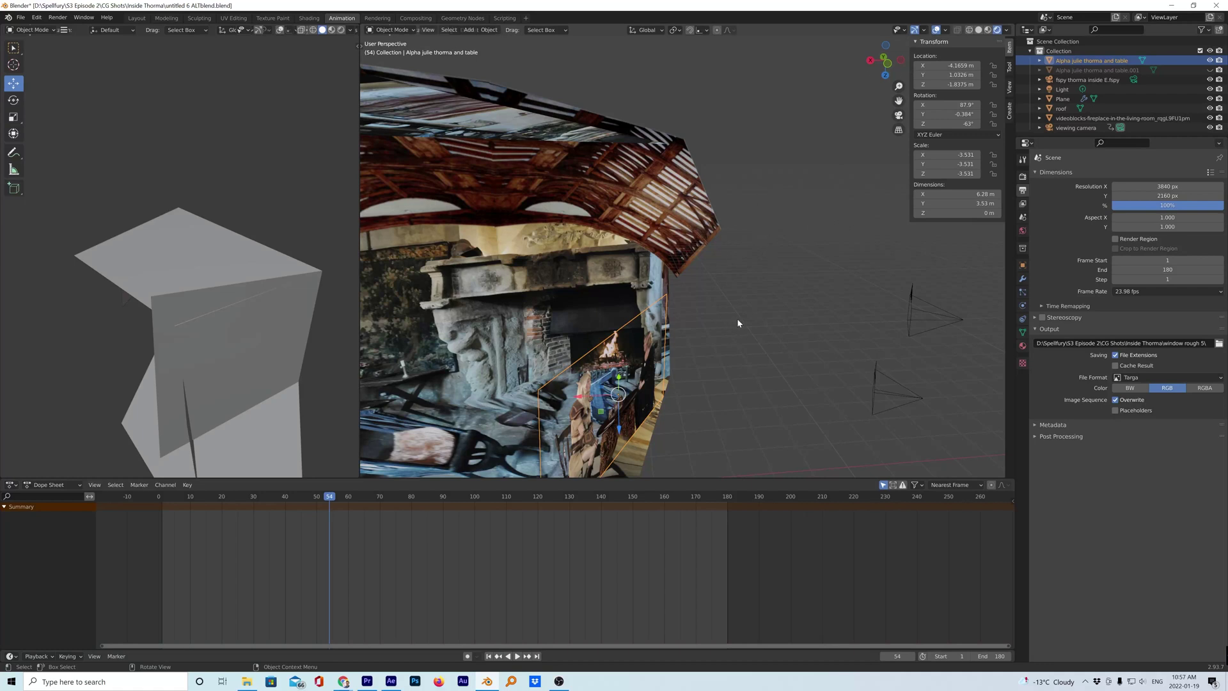
left_click_drag(903, 64, 734, 87)
middle_click_drag(877, 309, 876, 309)
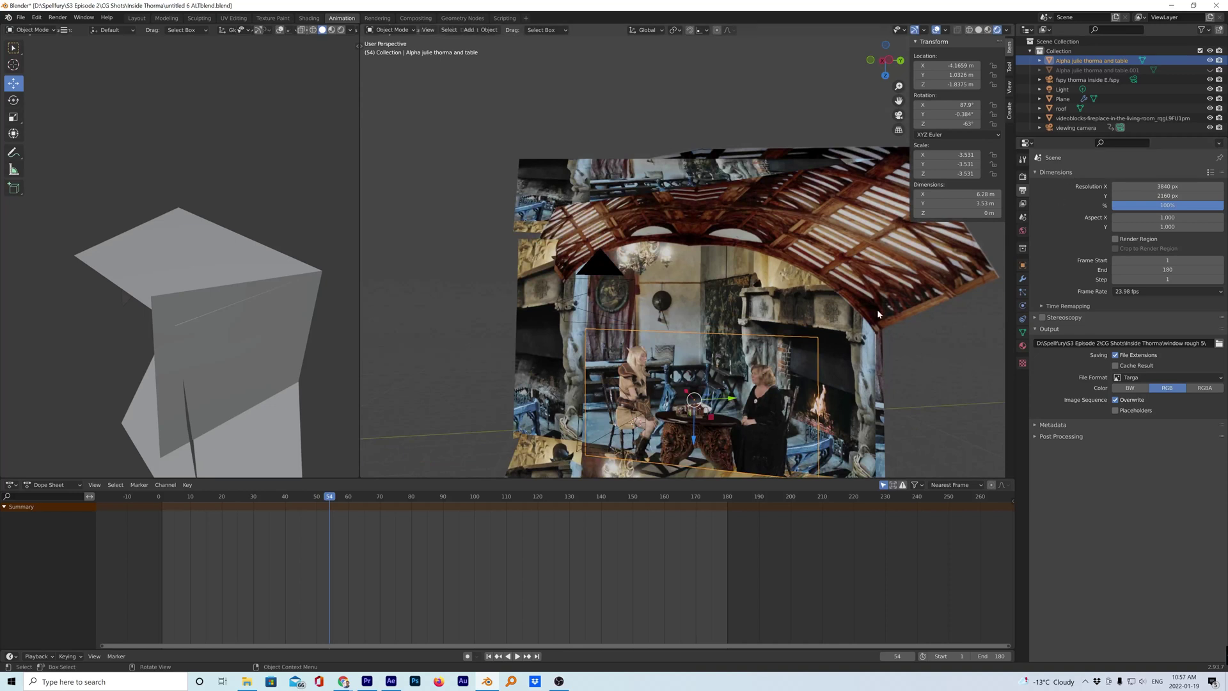
left_click(837, 424)
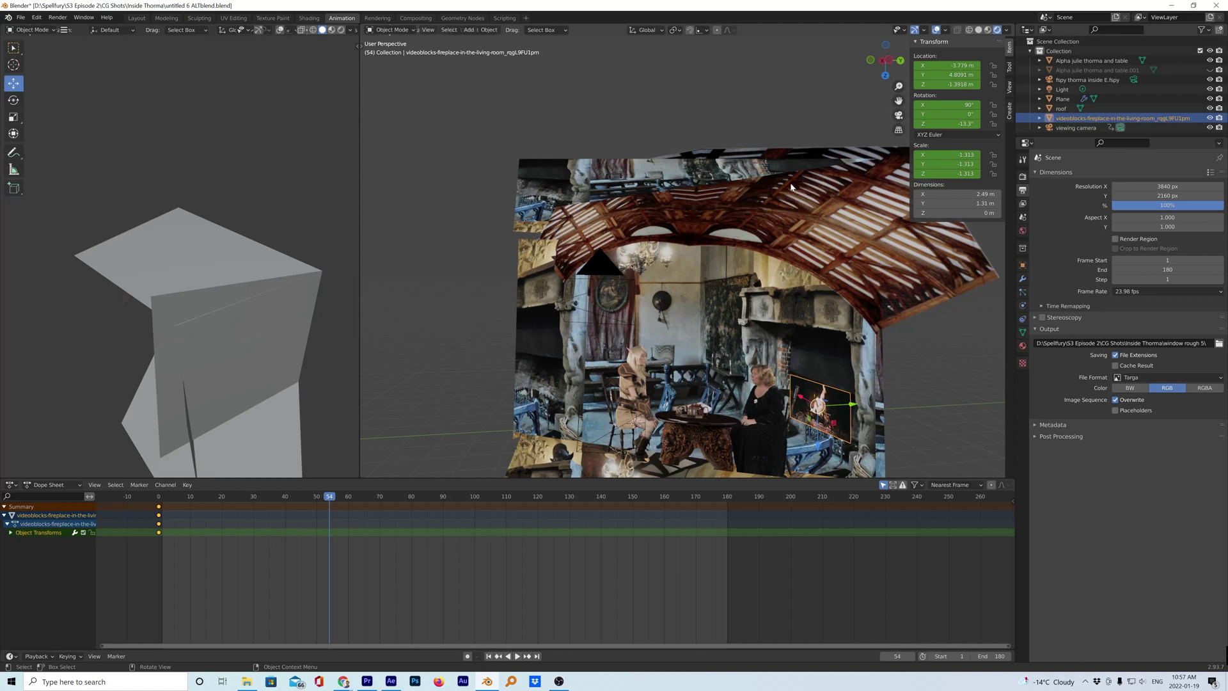
Step: Return to the camera view, rewind to frame 0, and browse for the render output folder
left_click(898, 115)
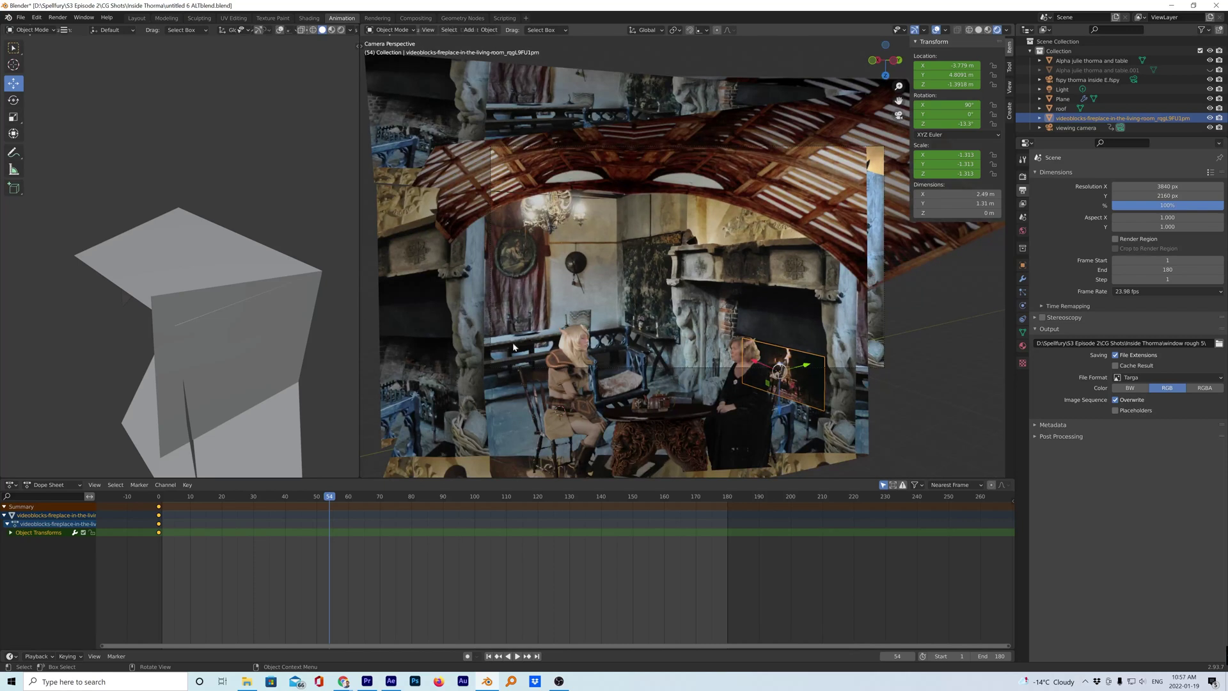
left_click_drag(286, 496, 158, 512)
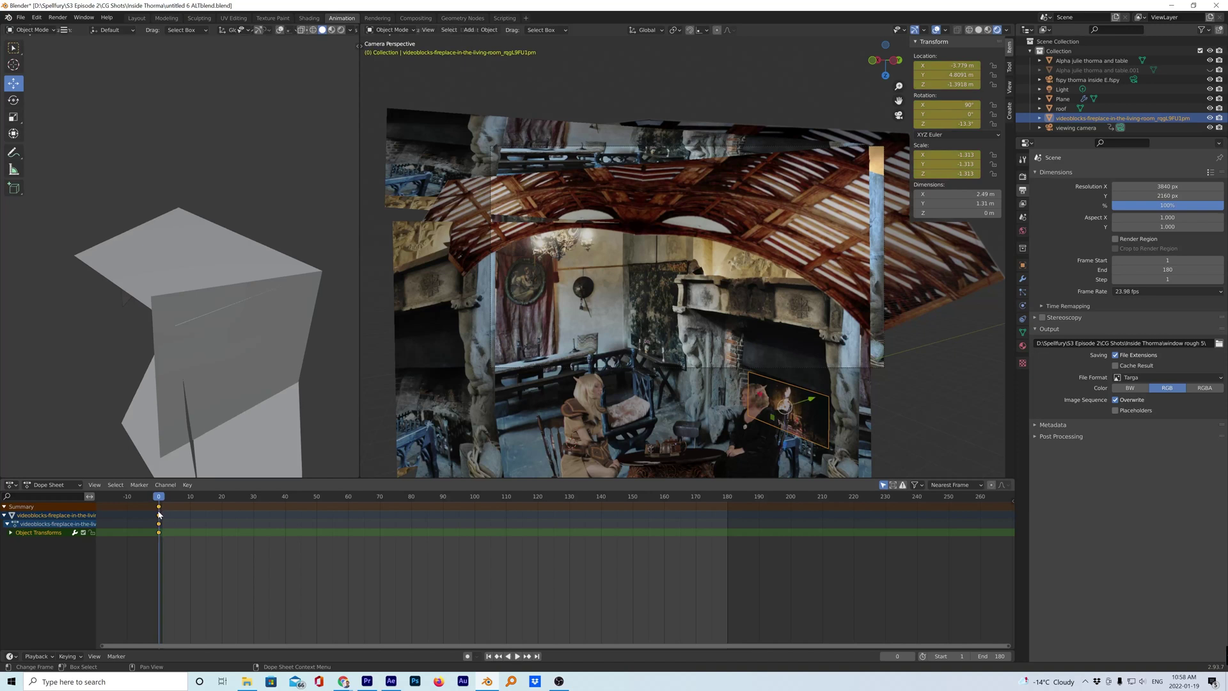
left_click(1219, 344)
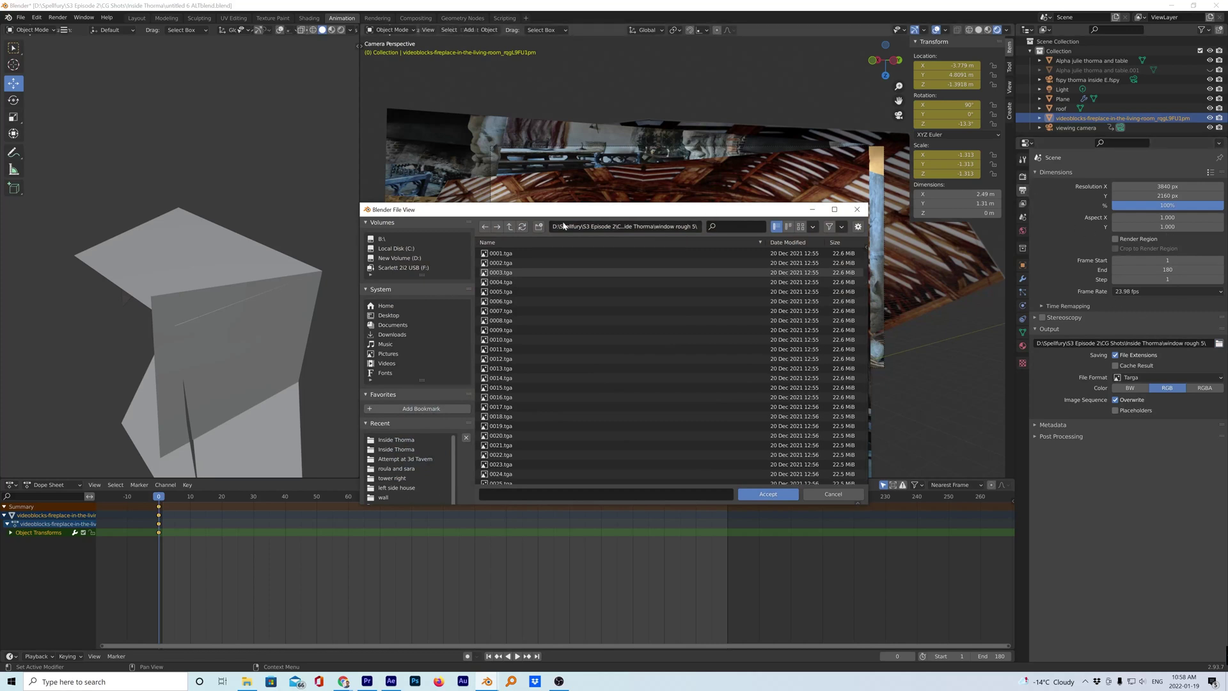
Step: Create and open a 'window rough 7' folder inside the Inside Thorma folder
left_click(511, 227)
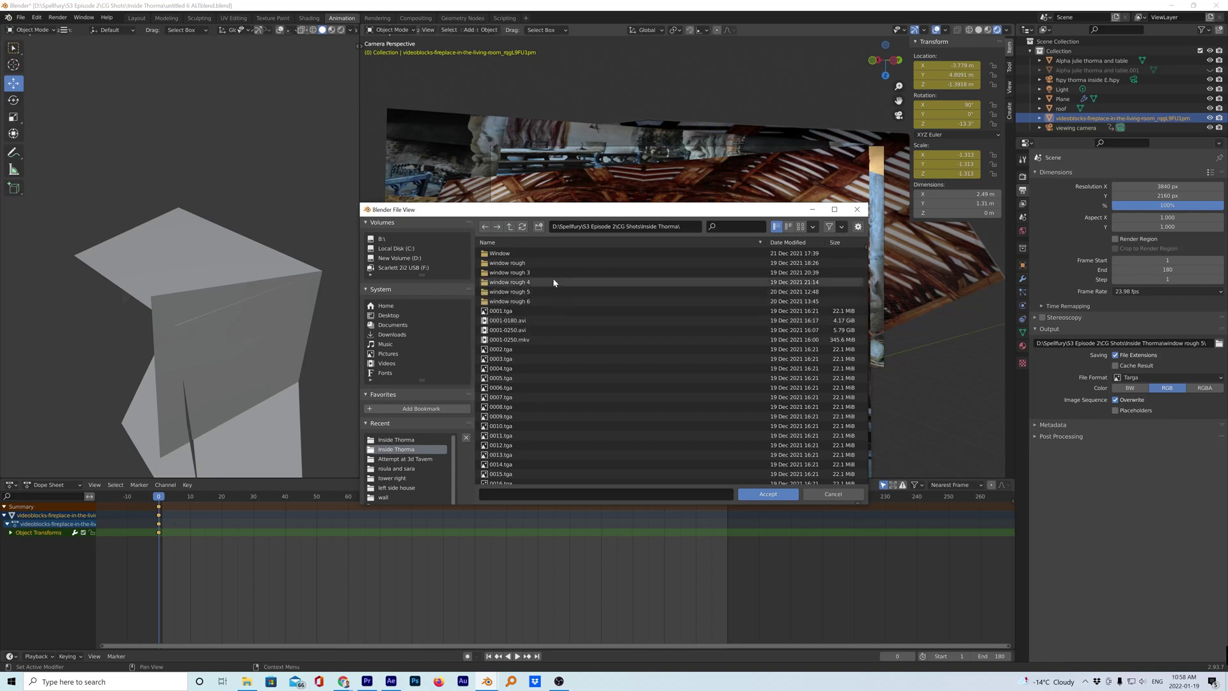
left_click(539, 227)
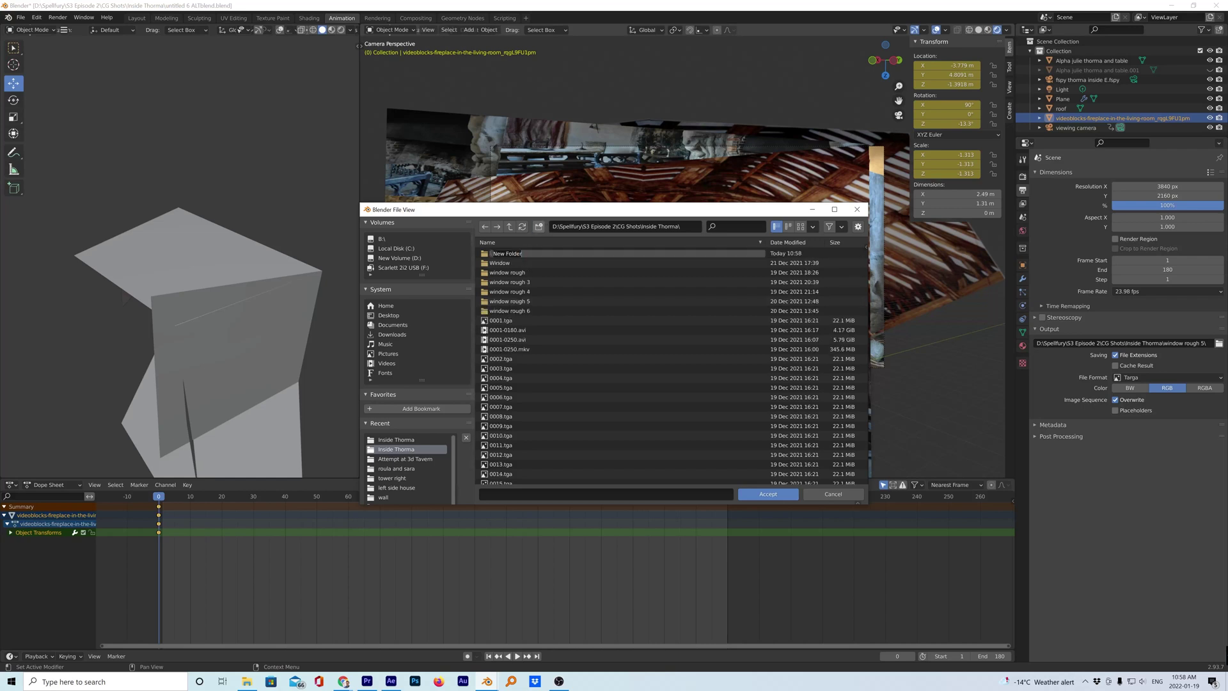
type("window rough 7")
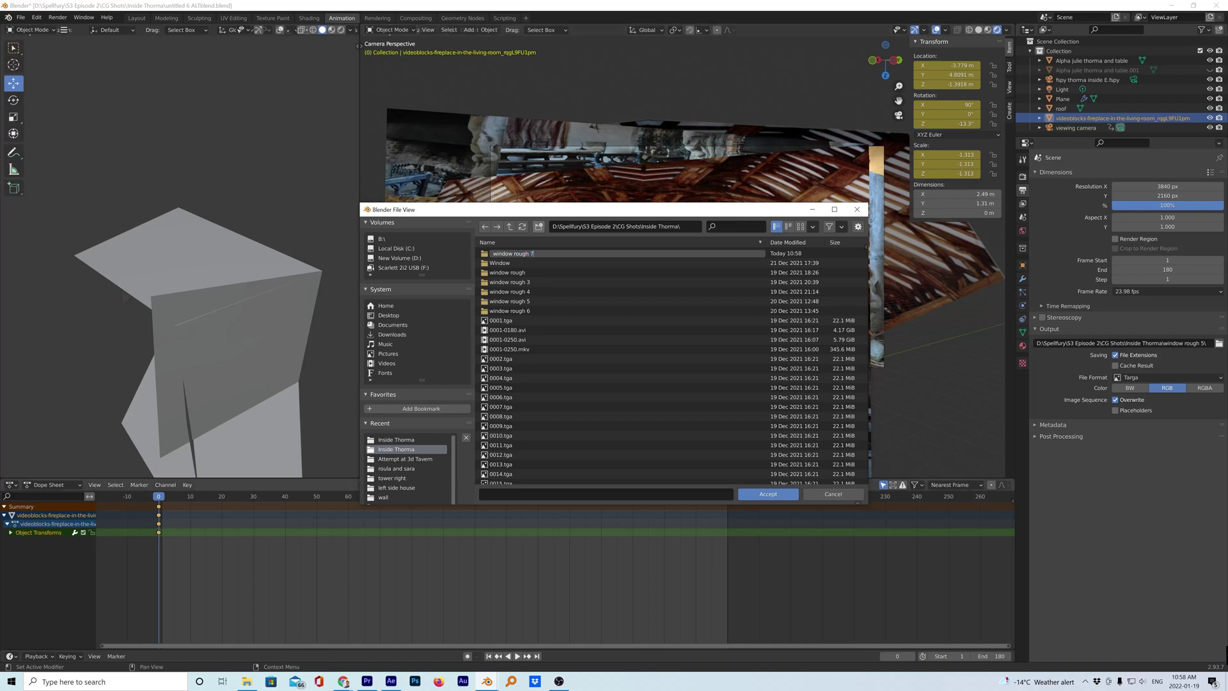
key("Return")
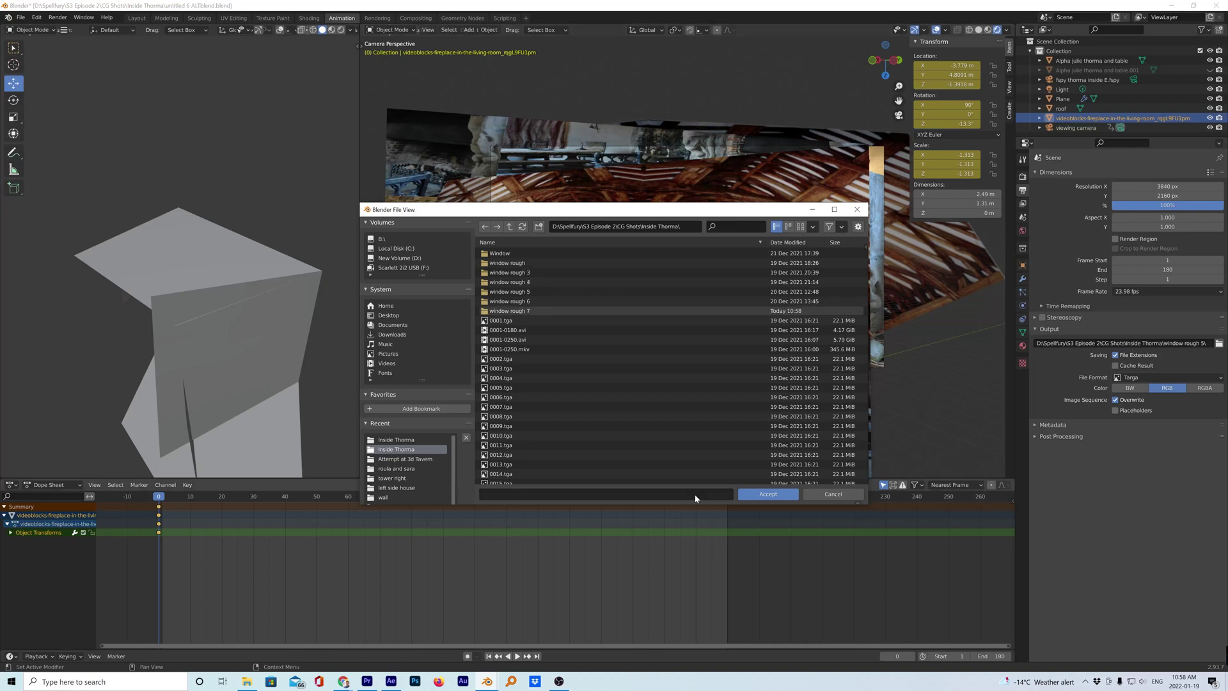
double_click(537, 312)
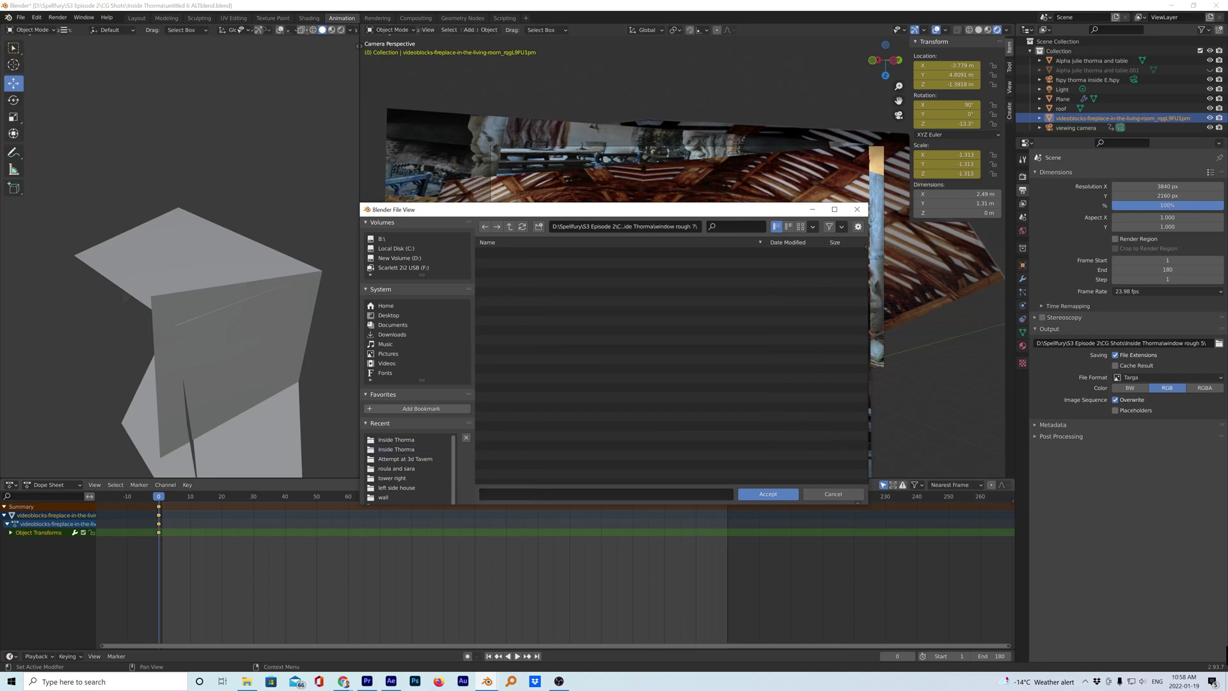
Step: Name the render output 'new shot' and accept the location
left_click(536, 492)
type("n")
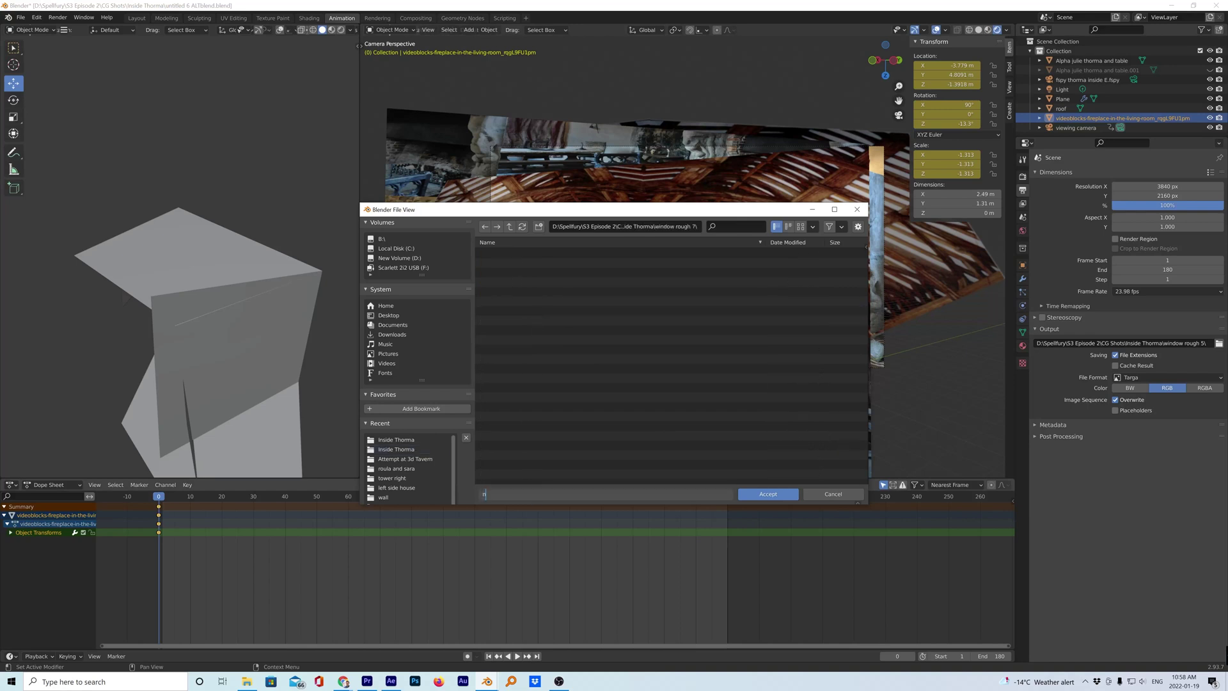
type("ew shot")
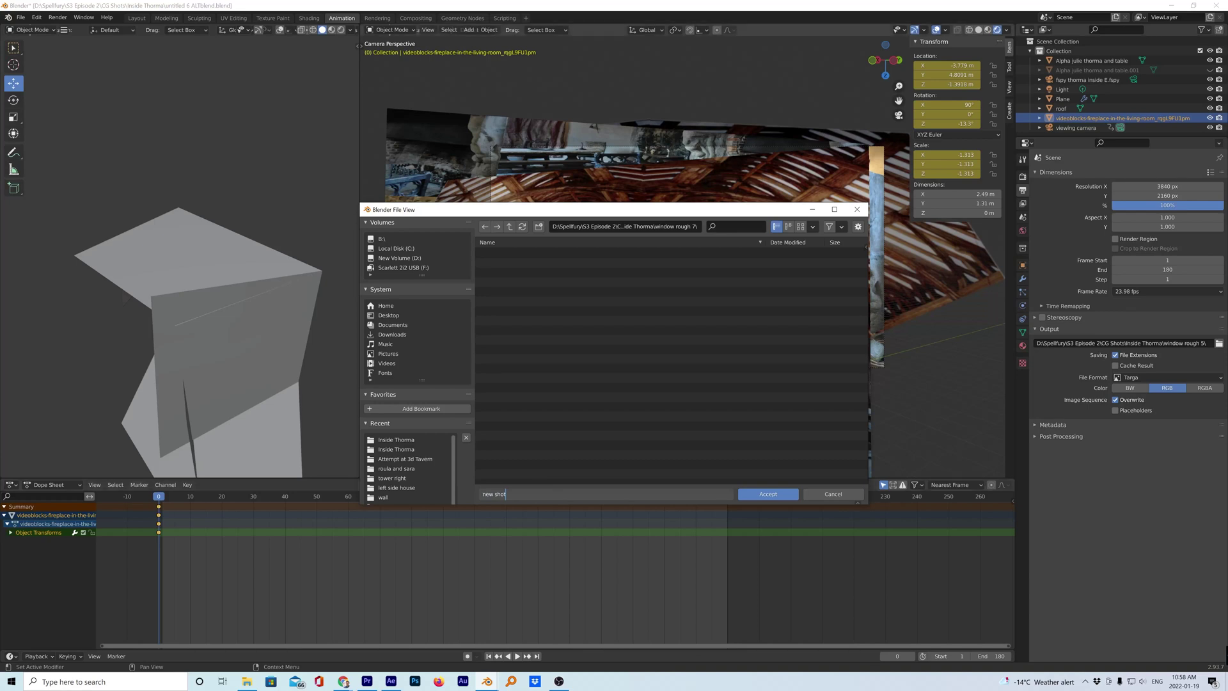
left_click(777, 494)
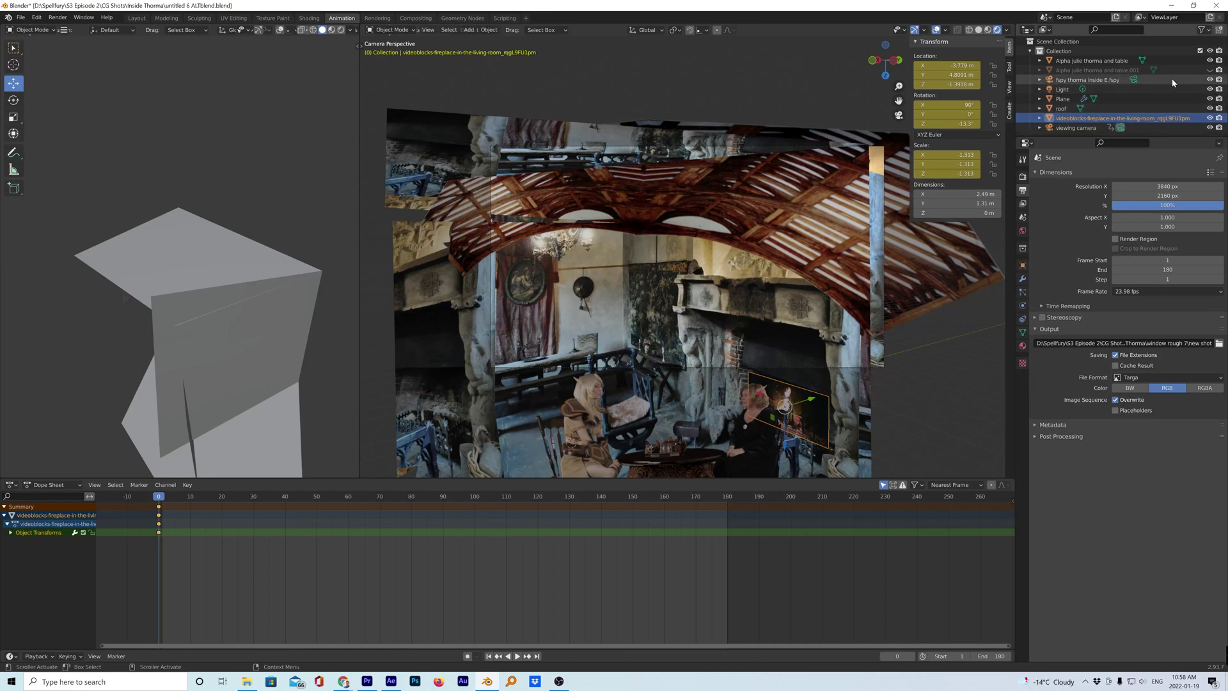
Step: Create a new 'actresses' folder in the render output file browser
left_click(1219, 343)
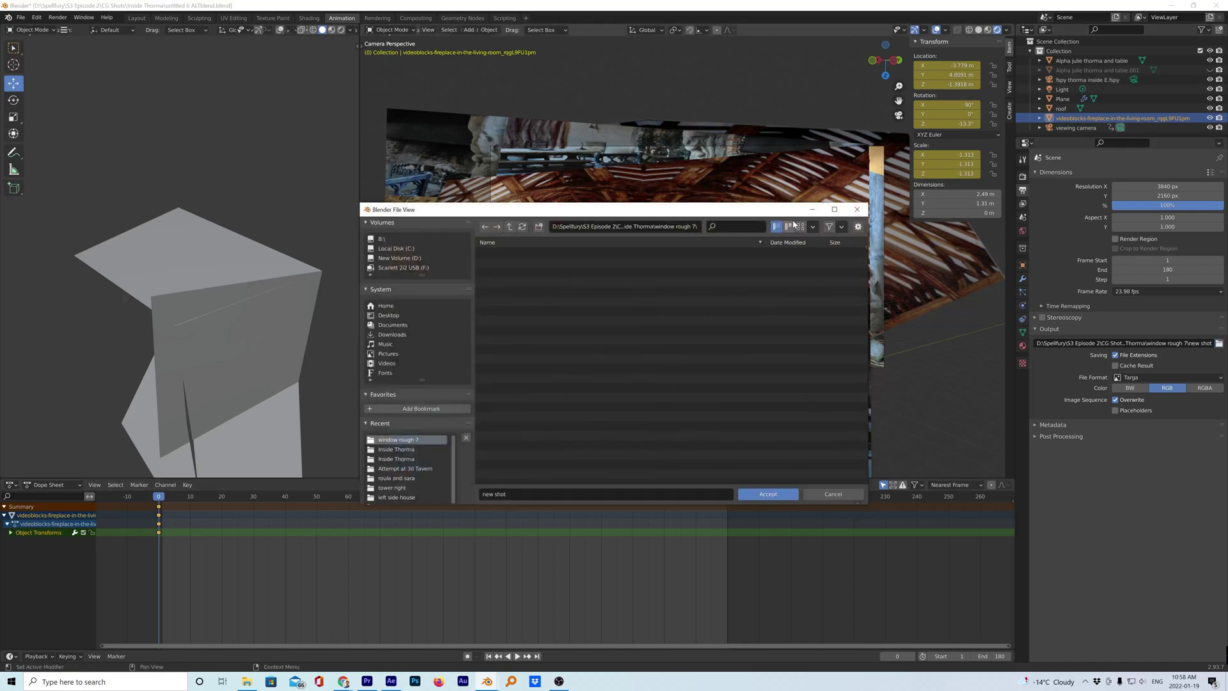
left_click_drag(788, 213, 679, 207)
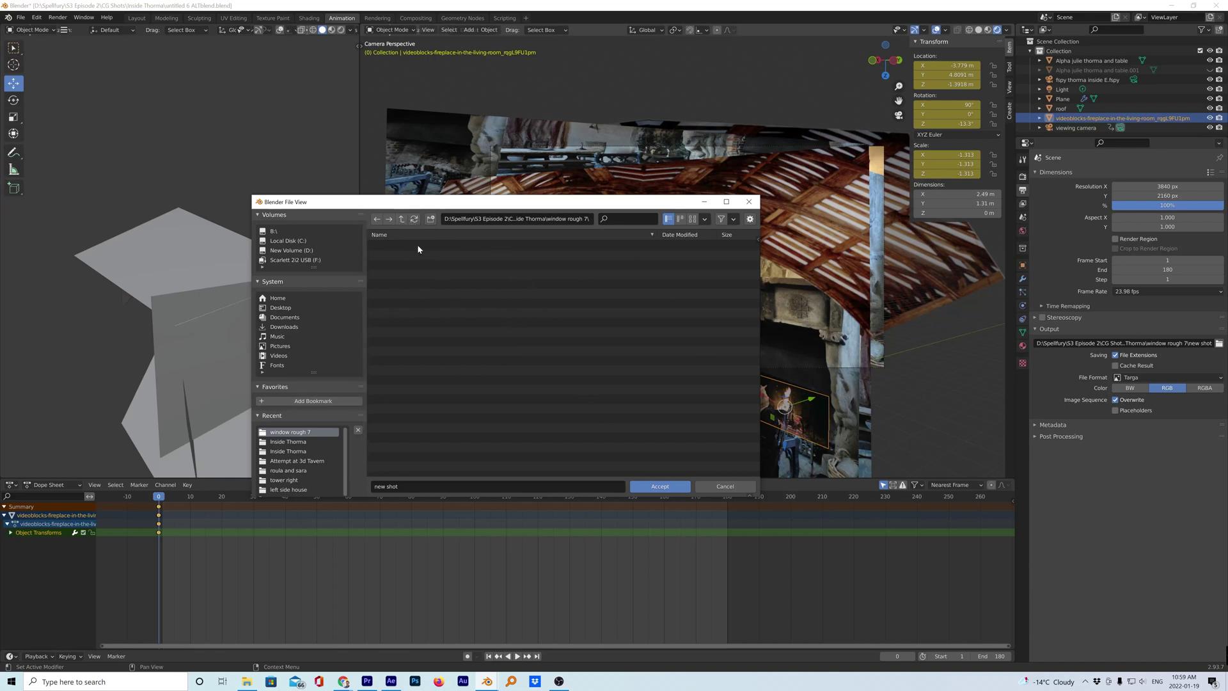
left_click(431, 219)
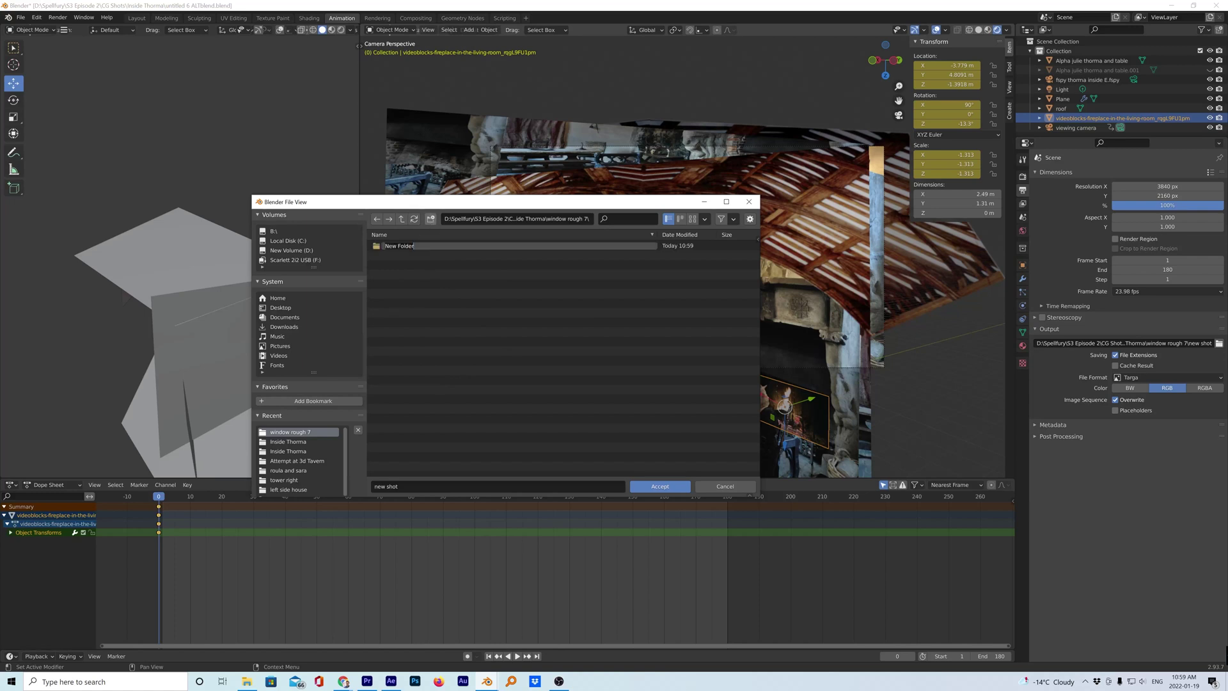
type("actresses")
key("Return")
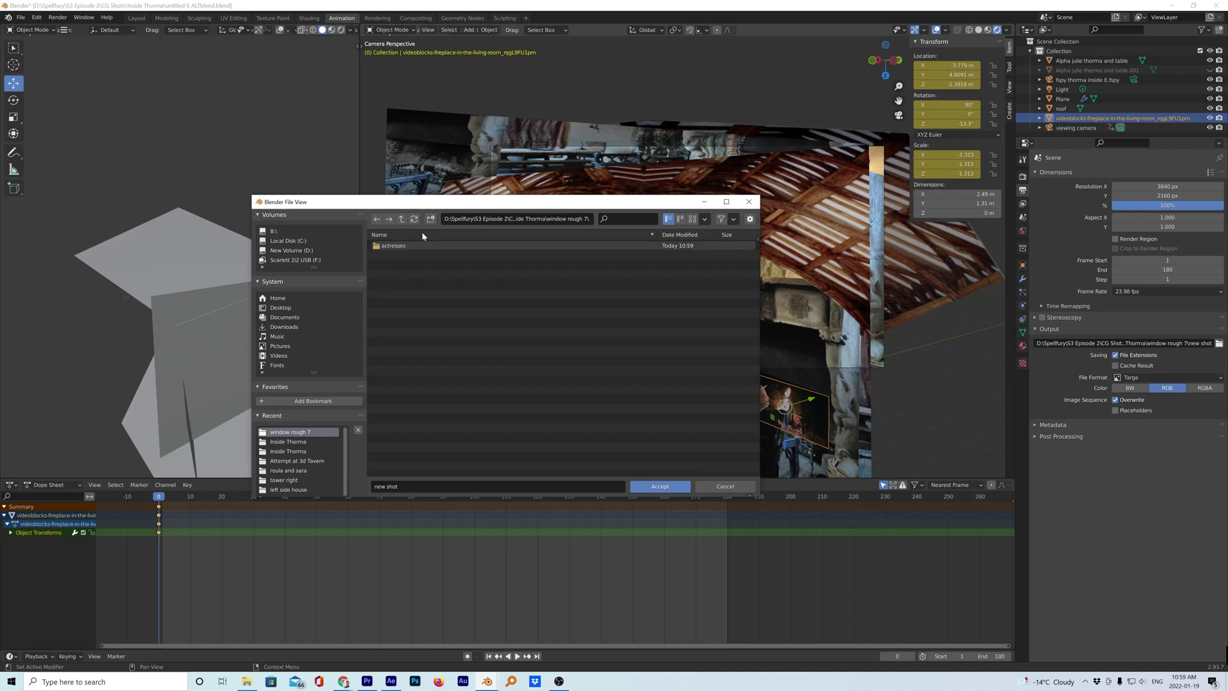
Step: Inside that folder, name the output file 'actresses', and set Color to RGBA
left_click(424, 246)
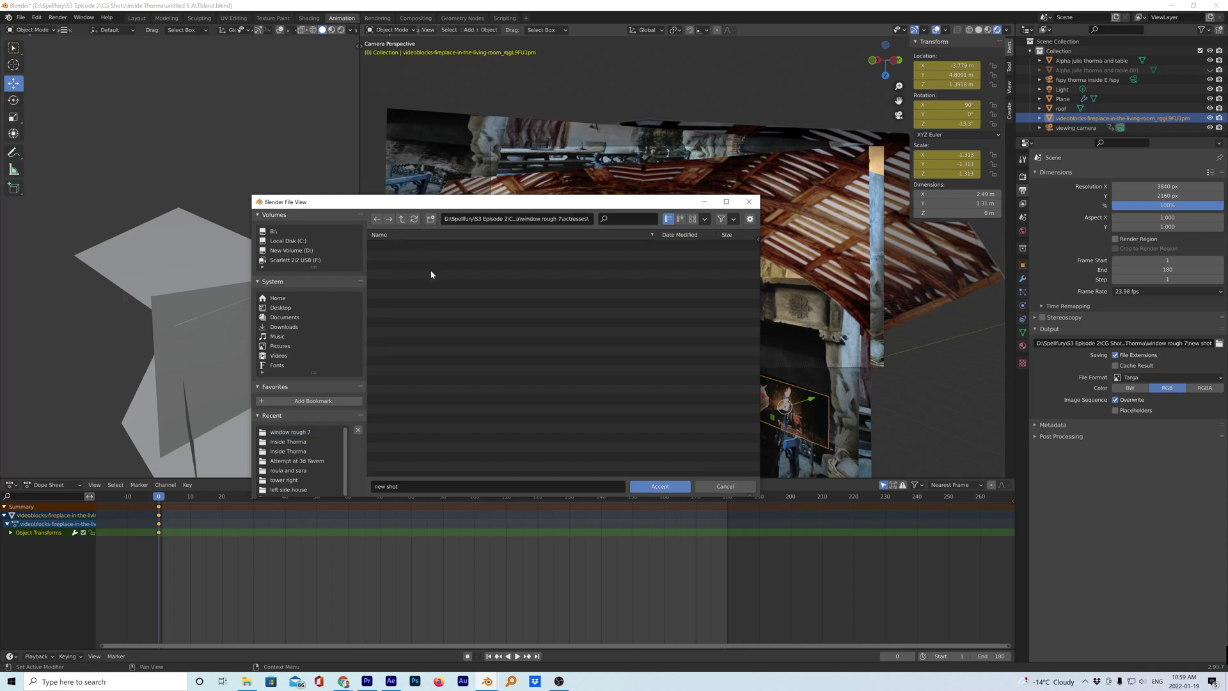
left_click(412, 486)
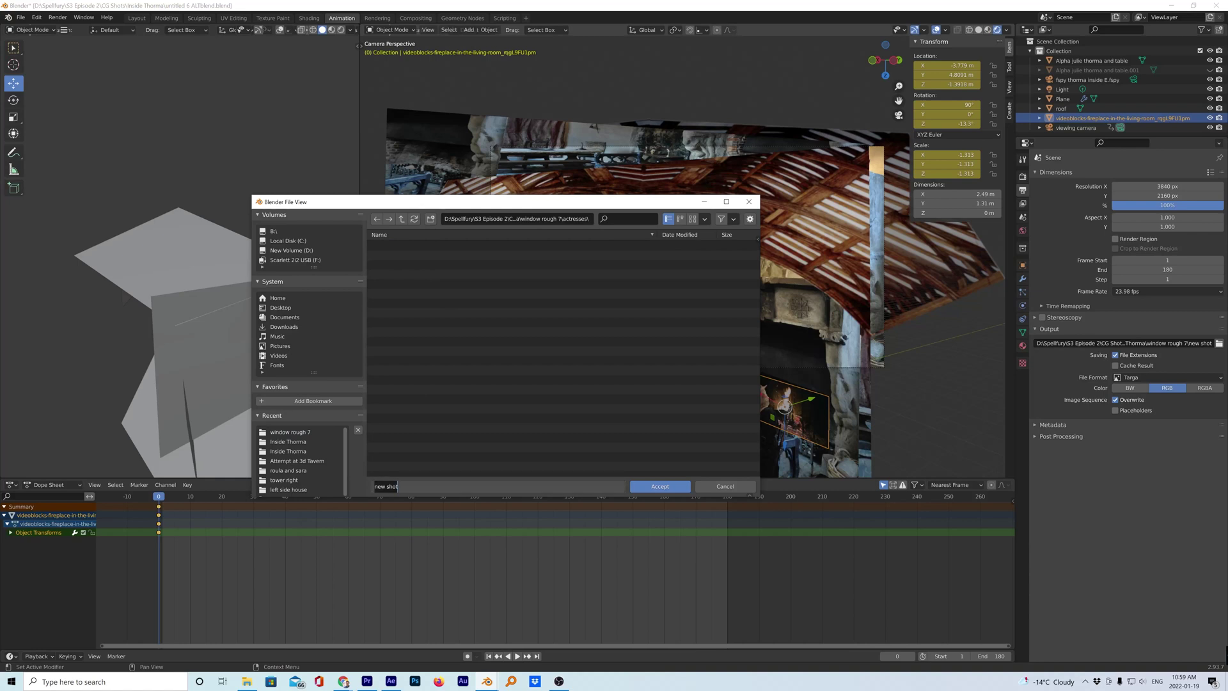
type("actresse")
left_click(676, 487)
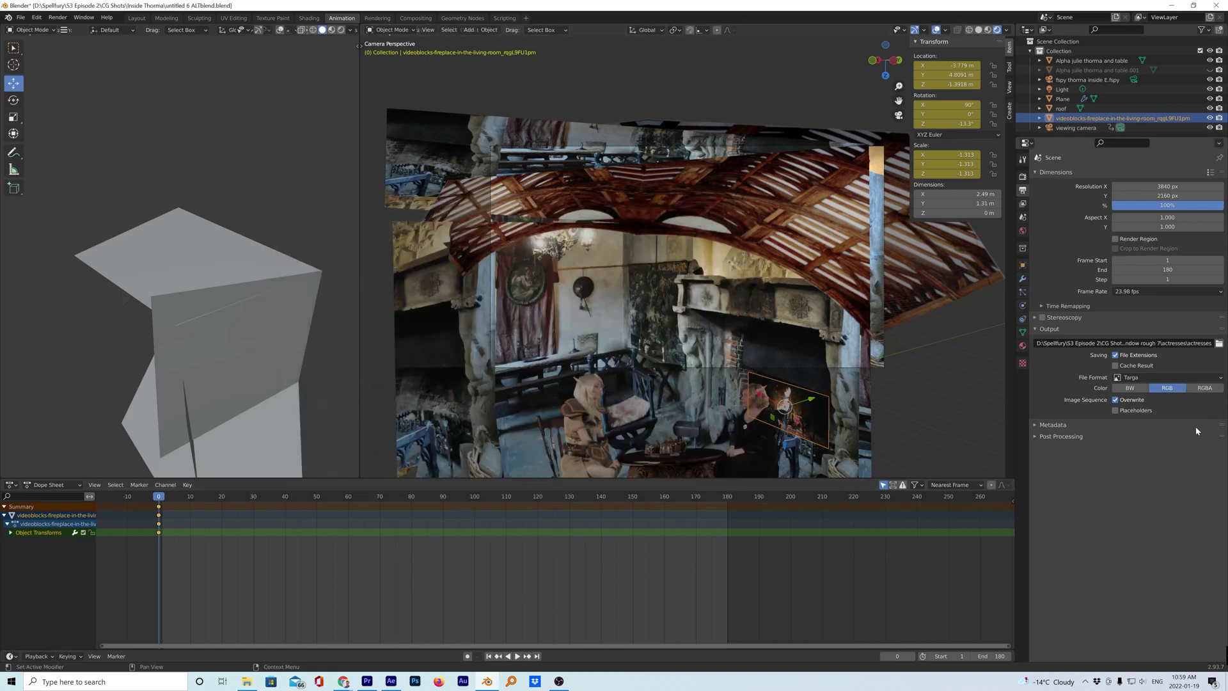
left_click(1208, 391)
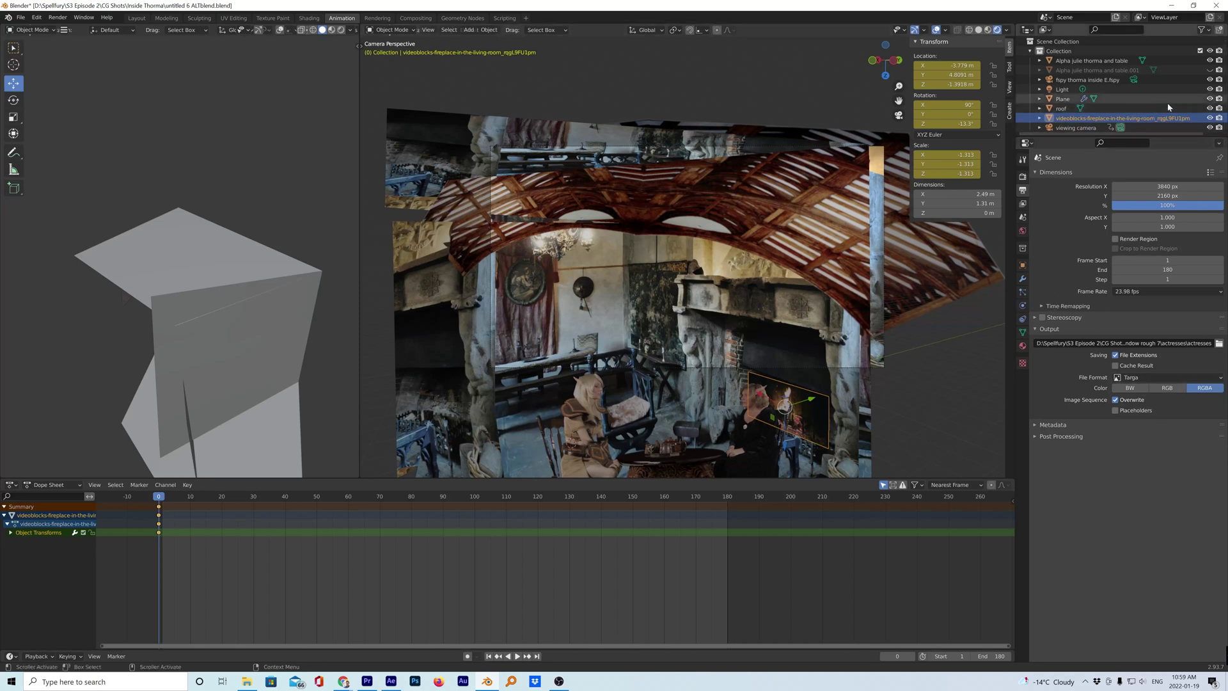
Step: Hide the roof, the Plane panorama and the videoblocks fireplace plane in the Outliner
left_click(1219, 109)
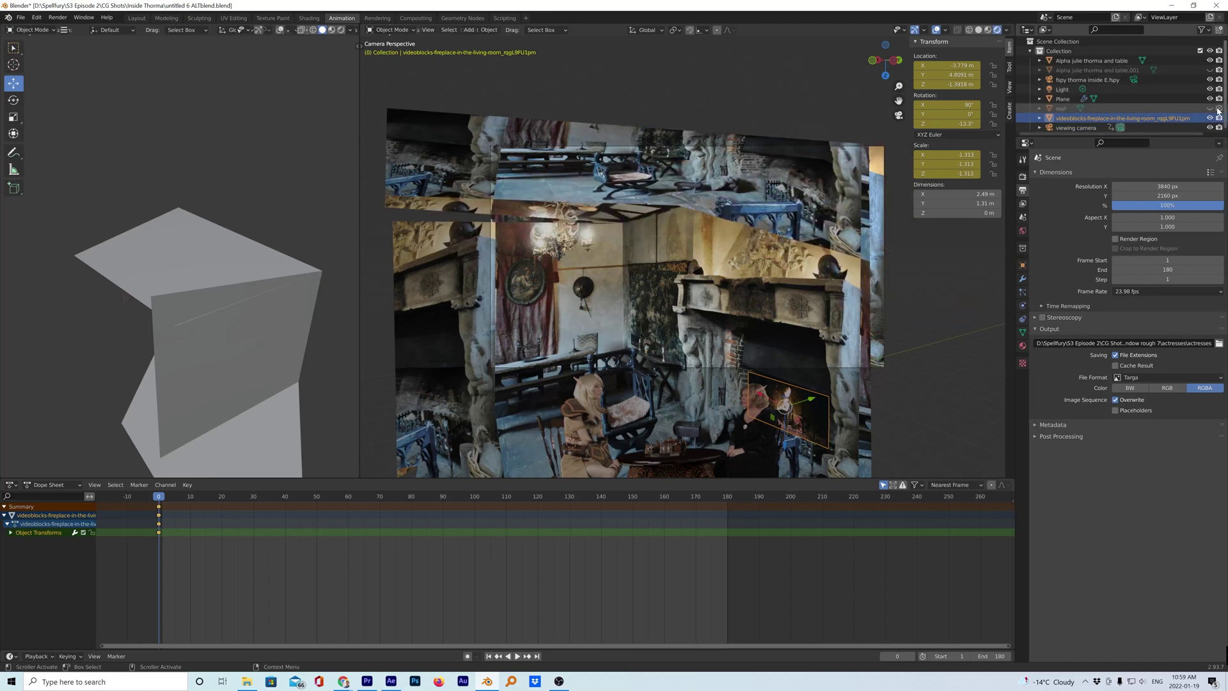
left_click(1219, 99)
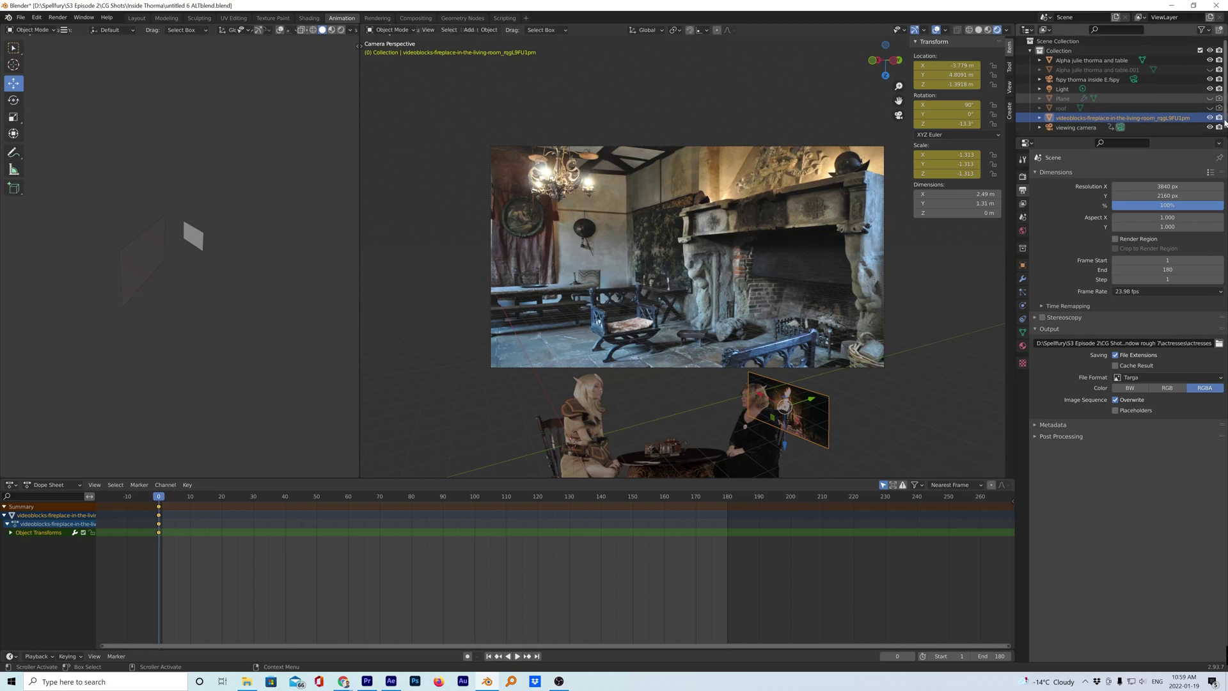
left_click(1210, 117)
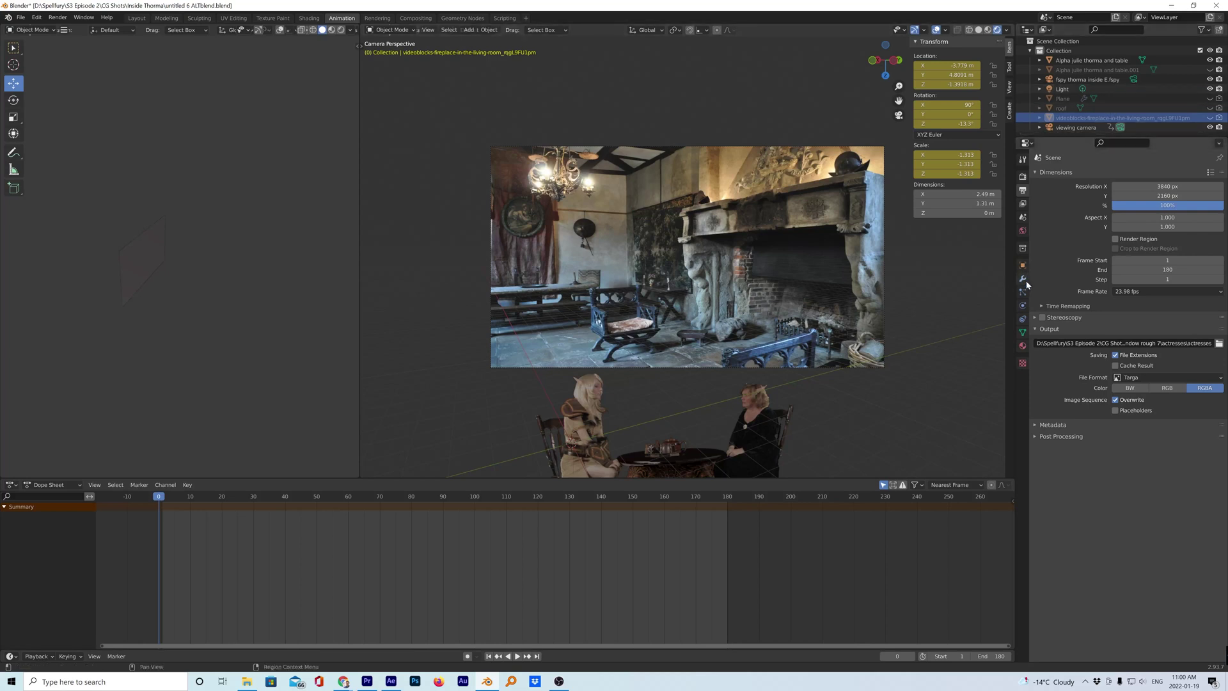
Step: Render a test image of frame 74, then close the render window
left_click(335, 497)
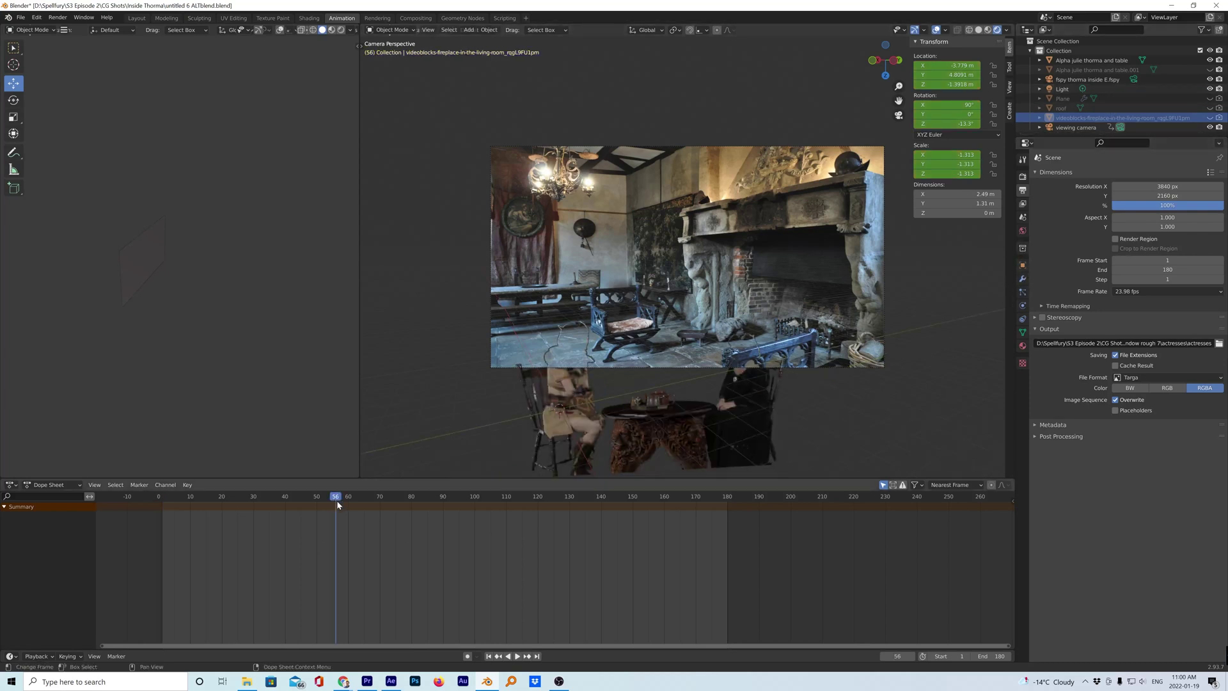
left_click(392, 500)
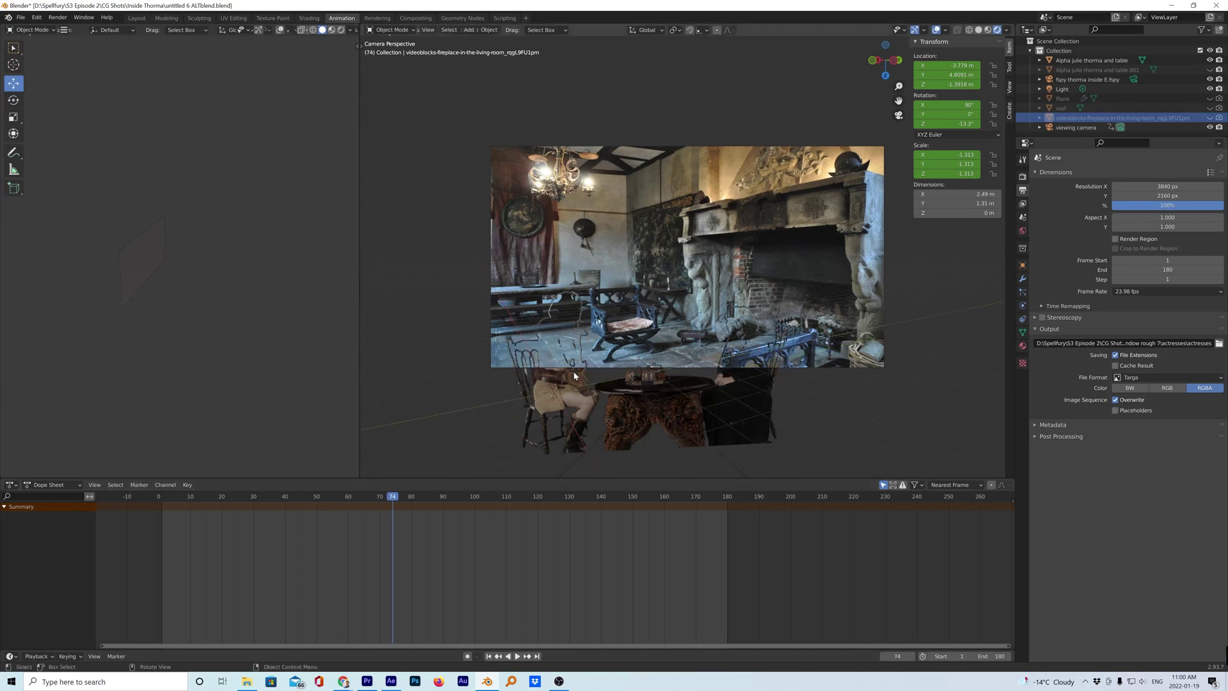
left_click(58, 18)
left_click(70, 29)
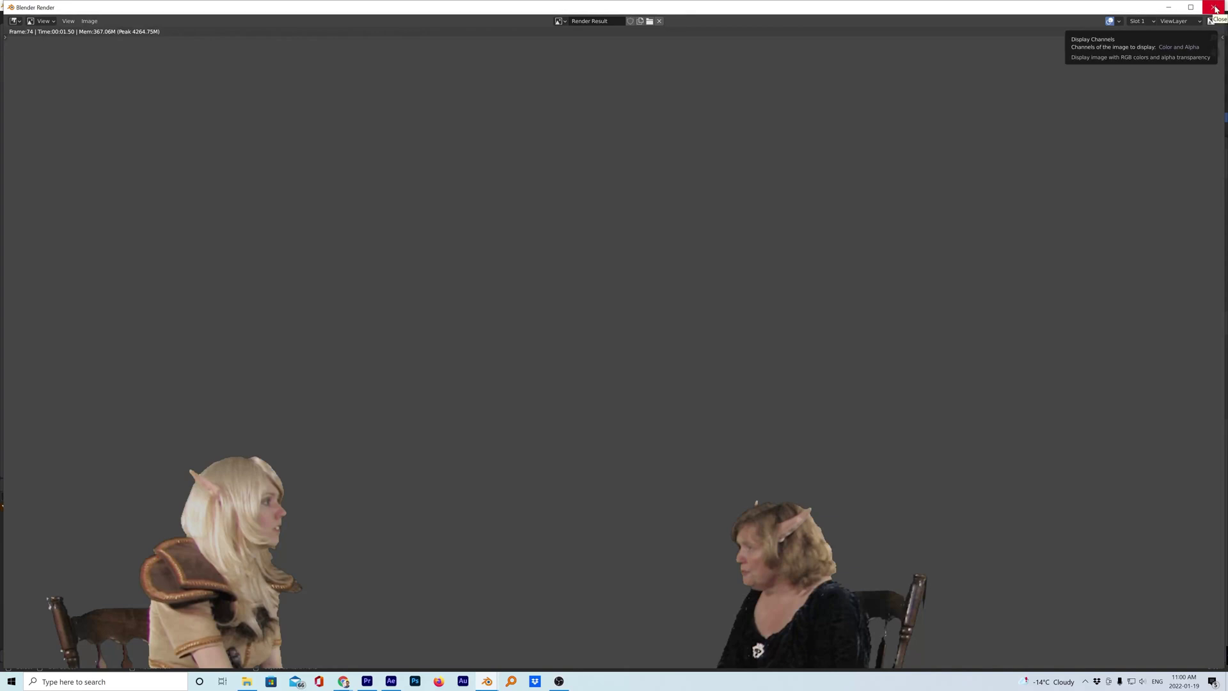
left_click(1216, 9)
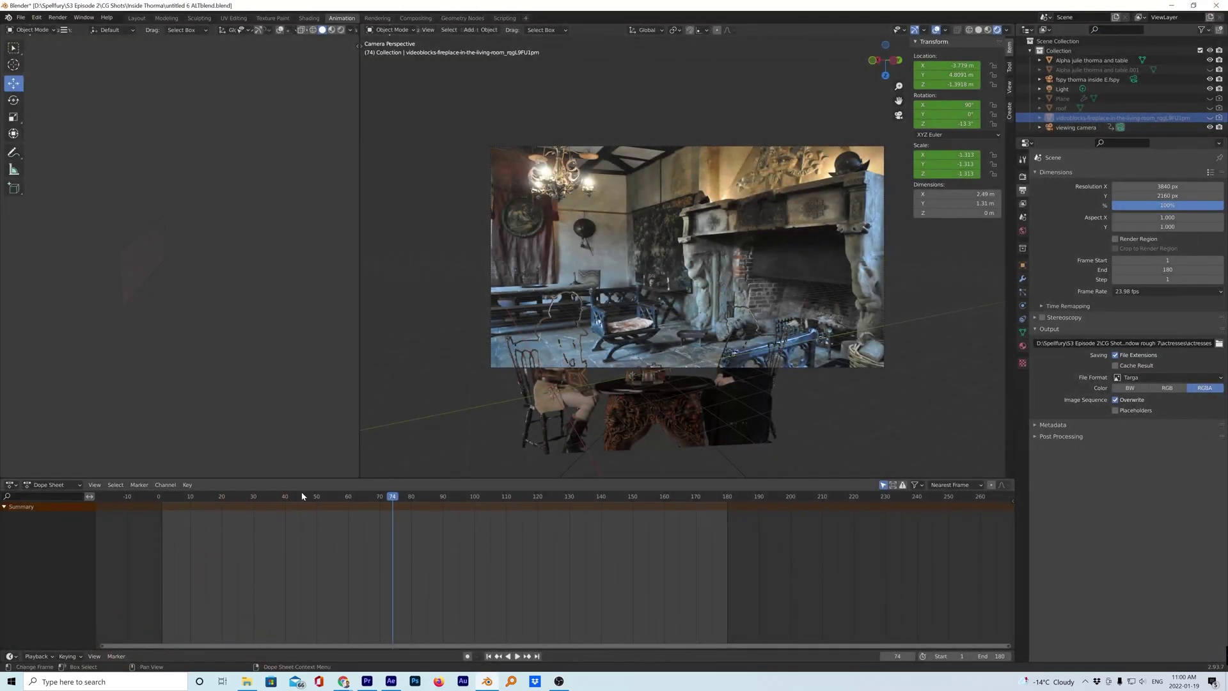
Step: Return to frame 1, render the full animation, then close the render window
left_click_drag(273, 503, 159, 503)
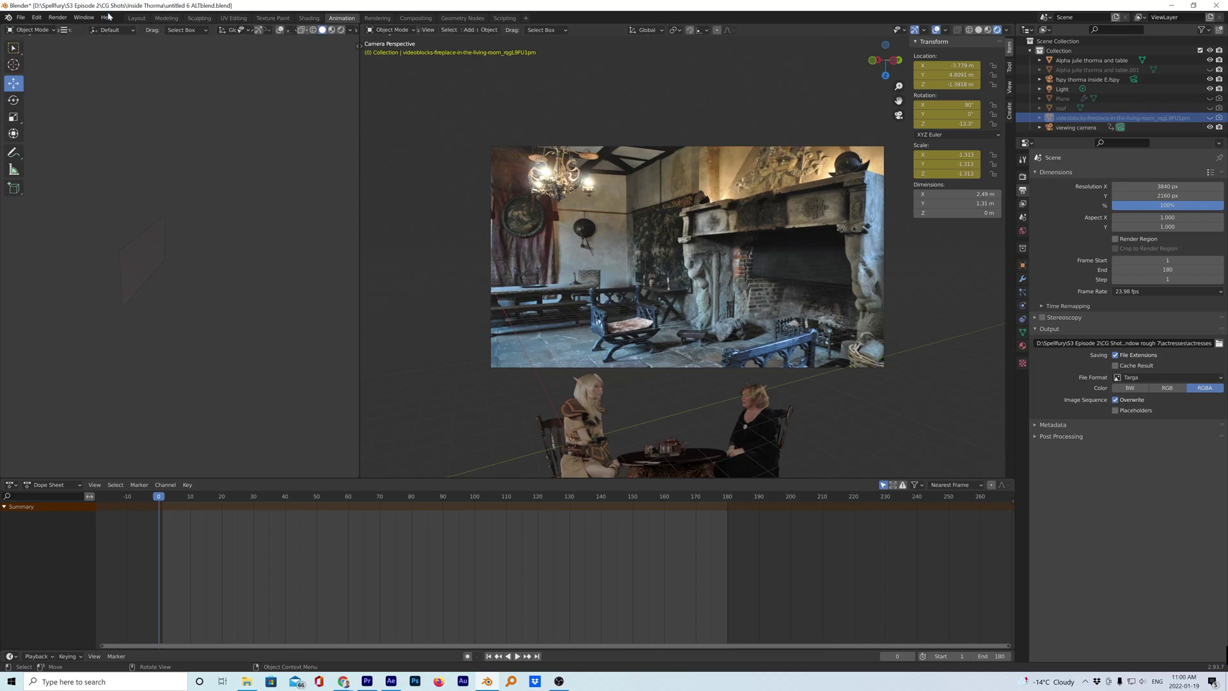
left_click(58, 18)
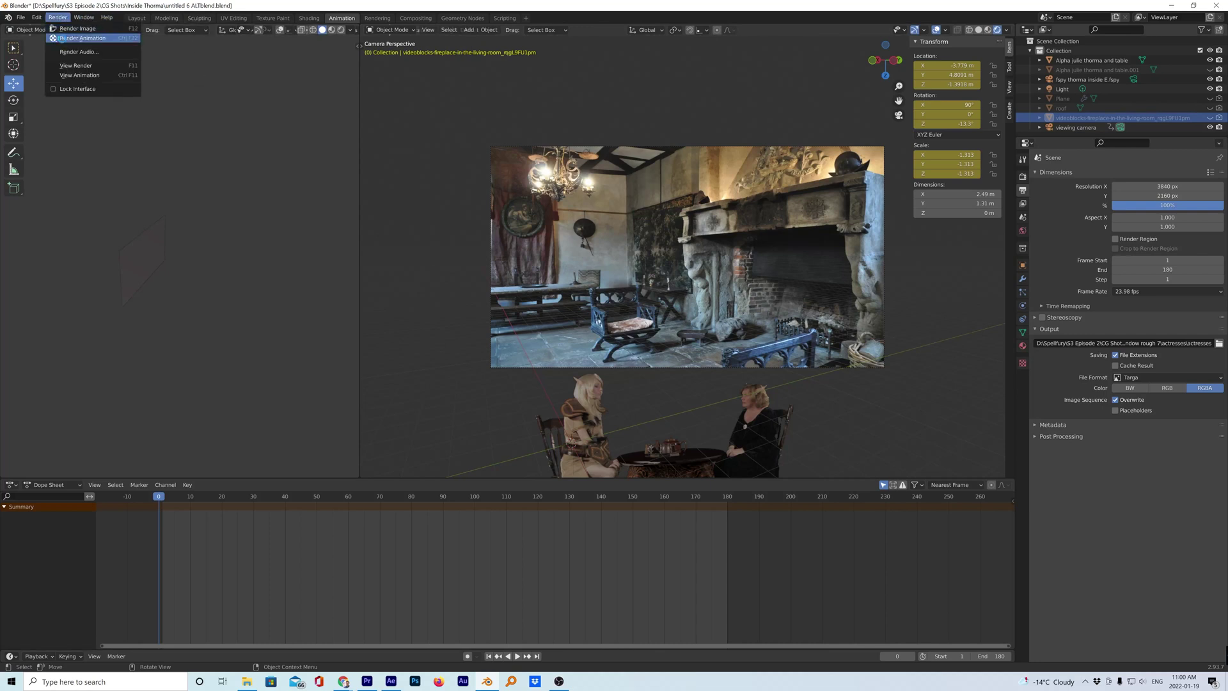
left_click(63, 42)
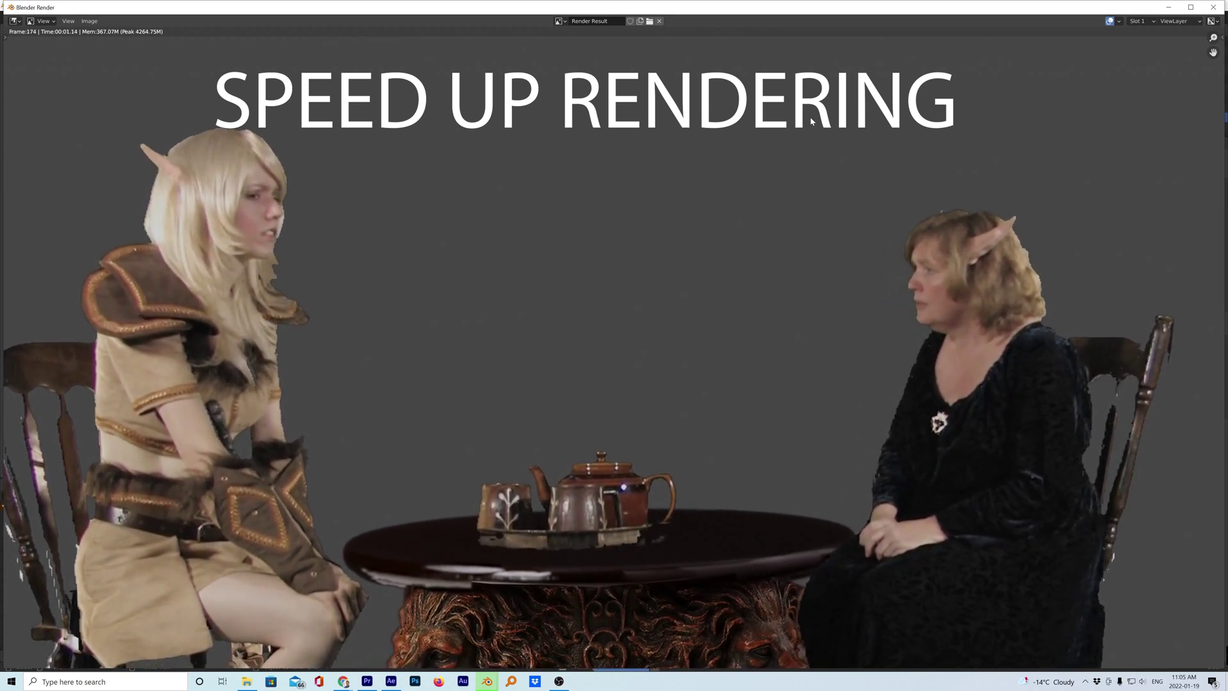
left_click(1213, 7)
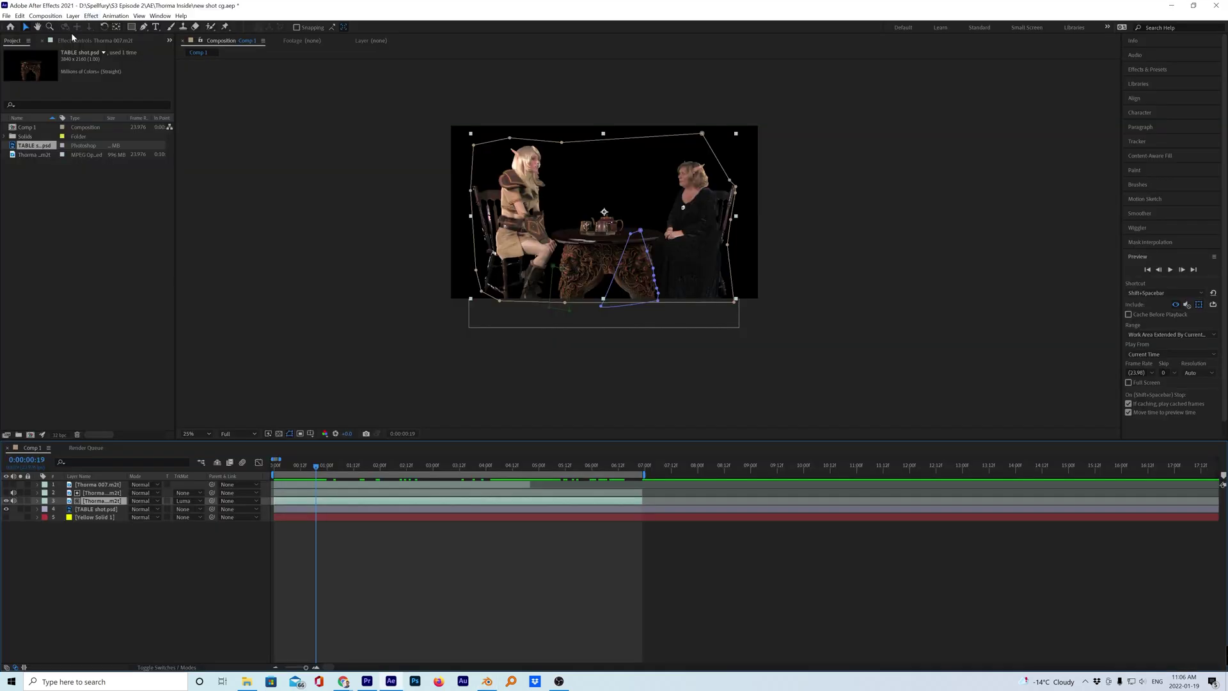
Step: Save the project as 'new shot cg dru and thorma drinking tea.aep'
left_click(6, 16)
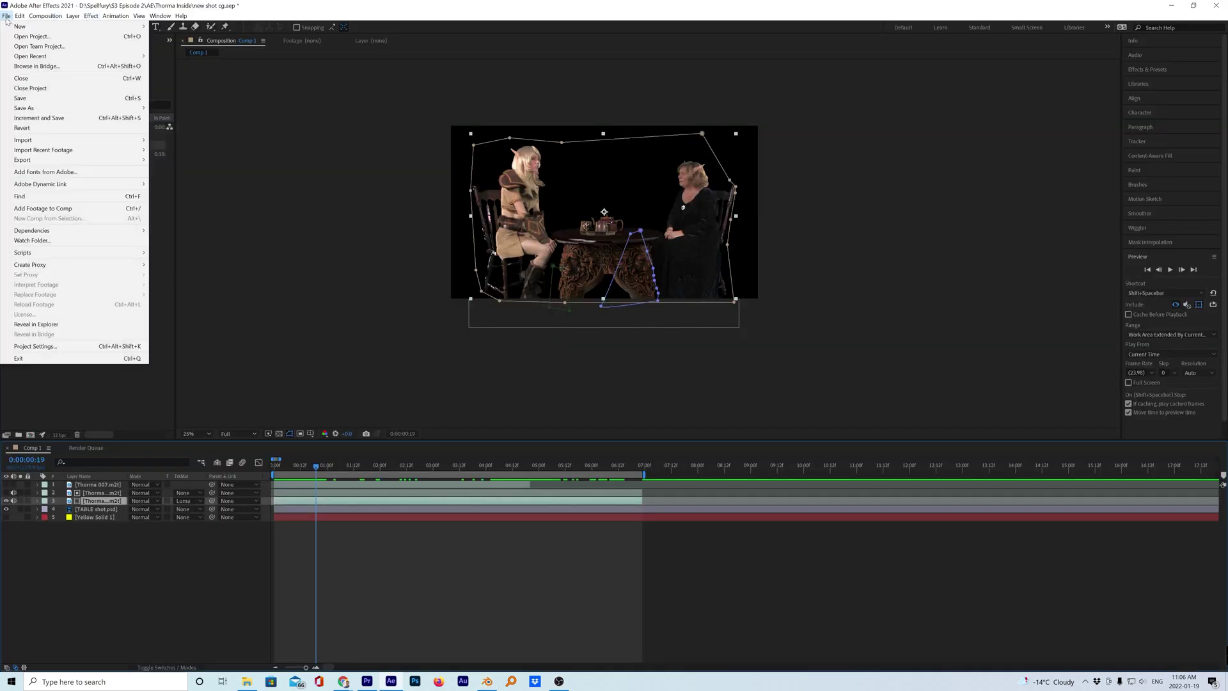
mouse_move(20, 16)
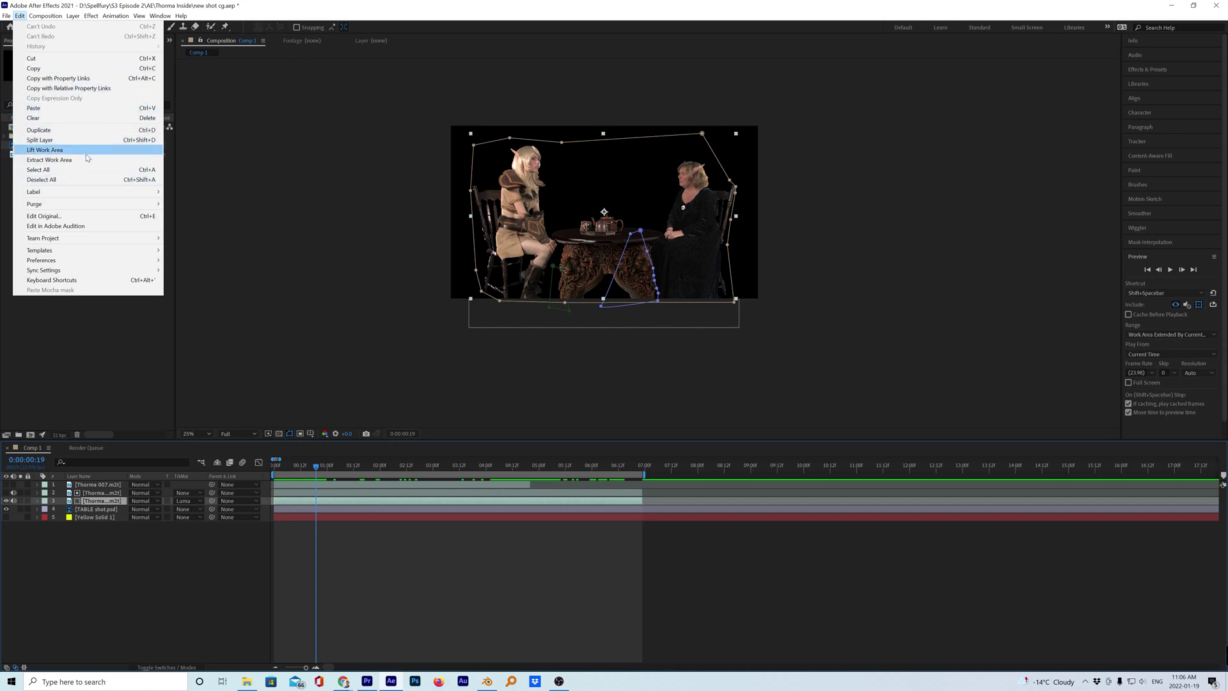
key("Left")
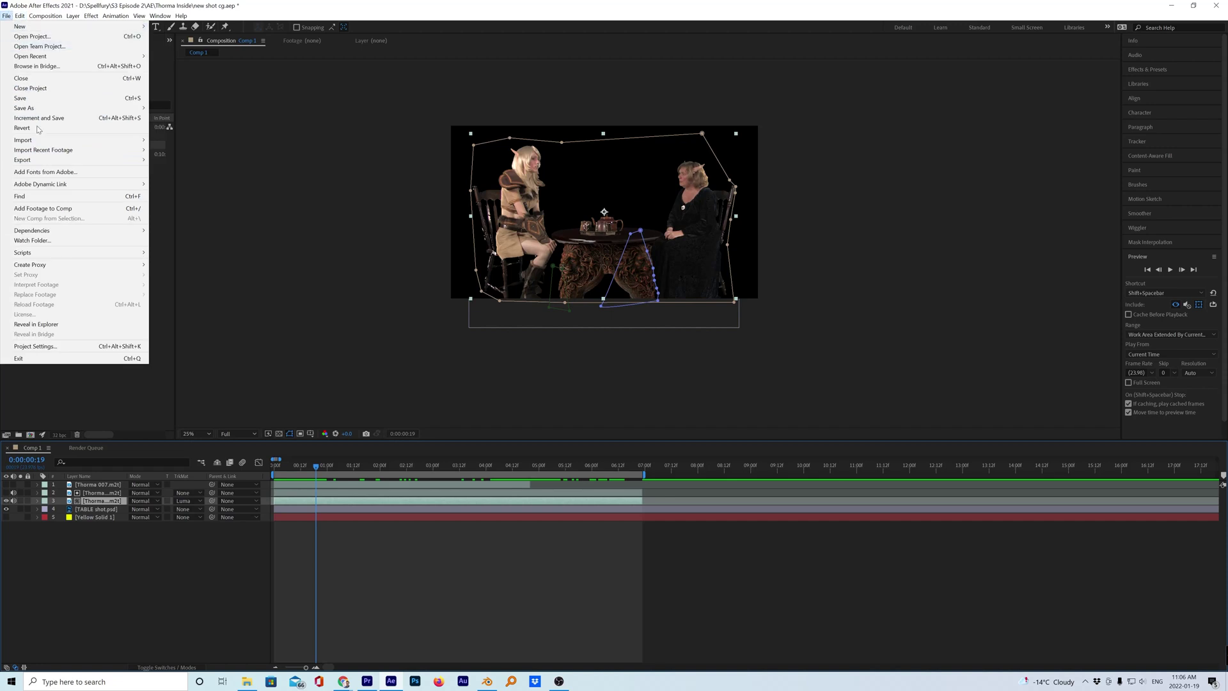
mouse_move(109, 108)
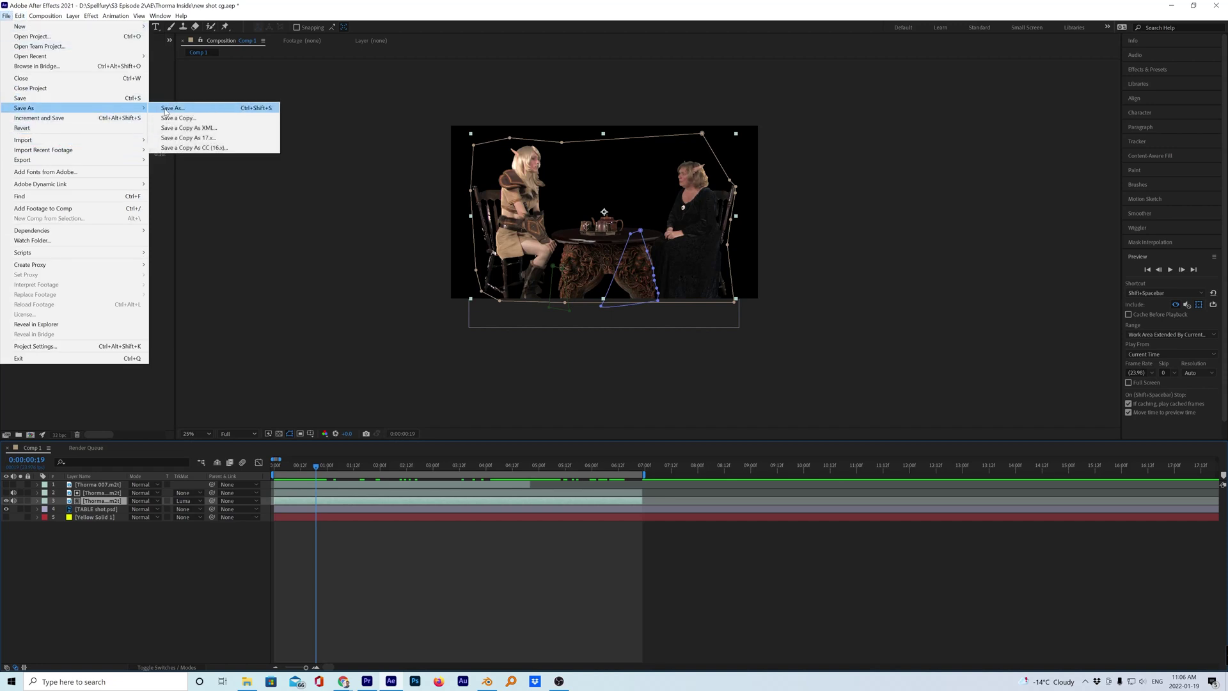
left_click(170, 110)
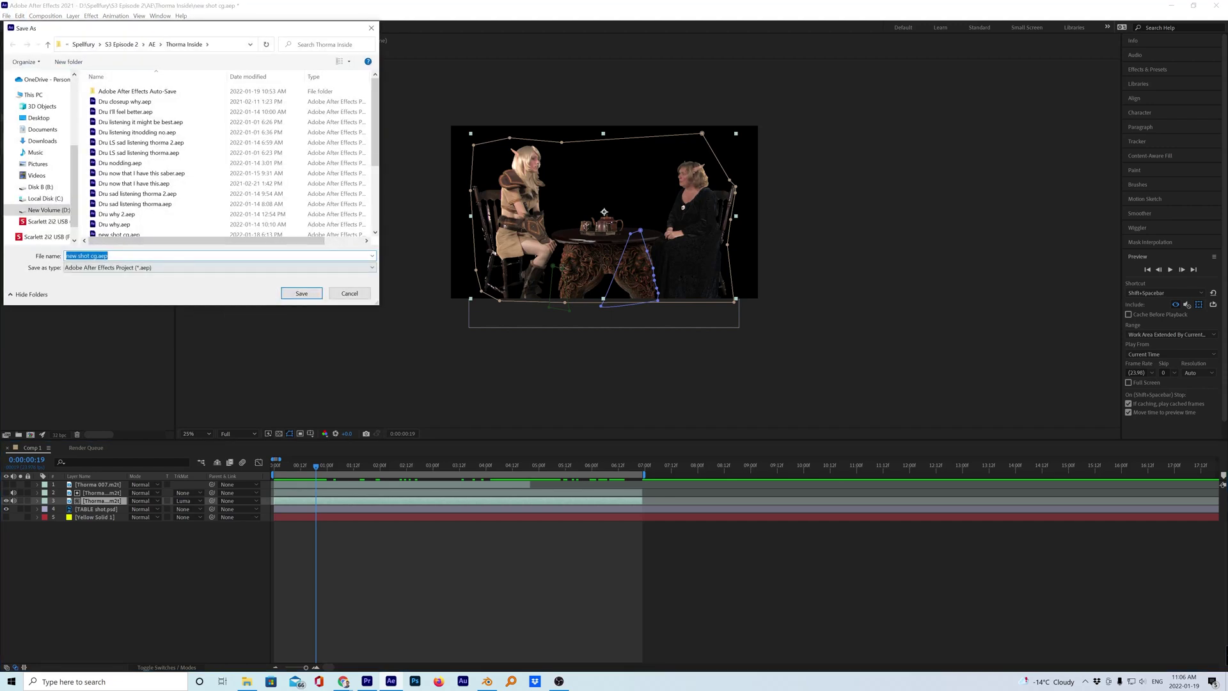
left_click(96, 255)
type("dru and thorma drinking ntea")
key("BackSpace")
key("BackSpace")
key("BackSpace")
key("BackSpace")
type("tea")
key("Return")
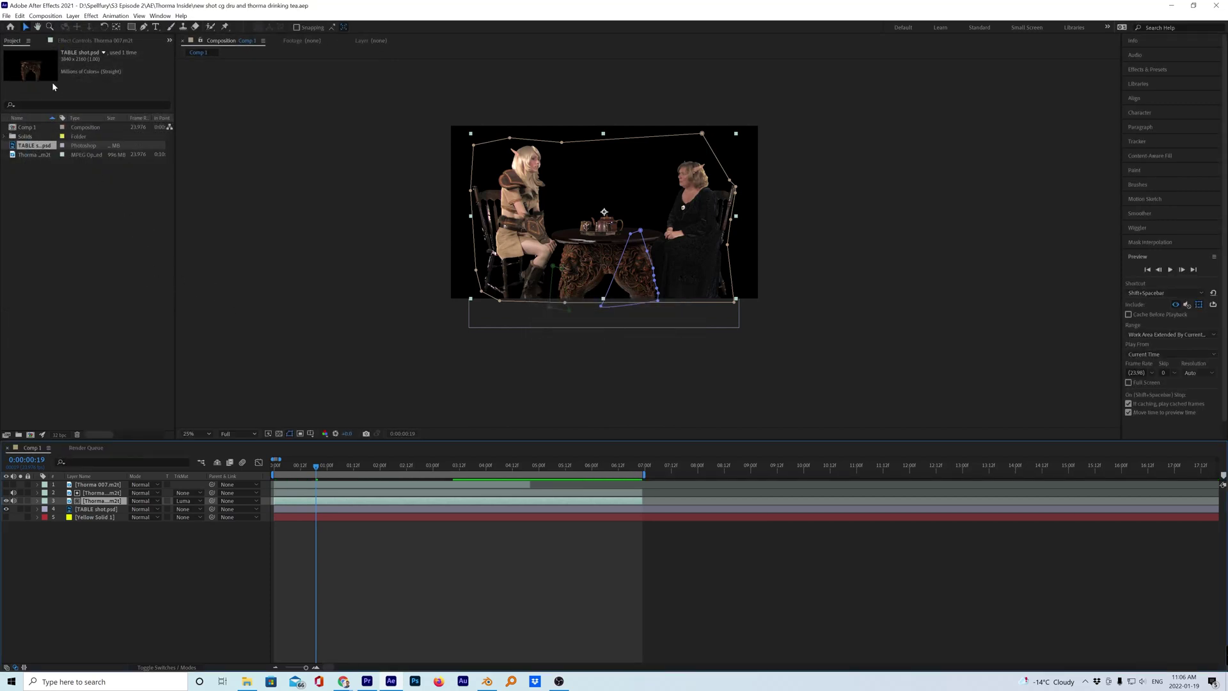
Step: Start a new empty After Effects project
left_click(6, 15)
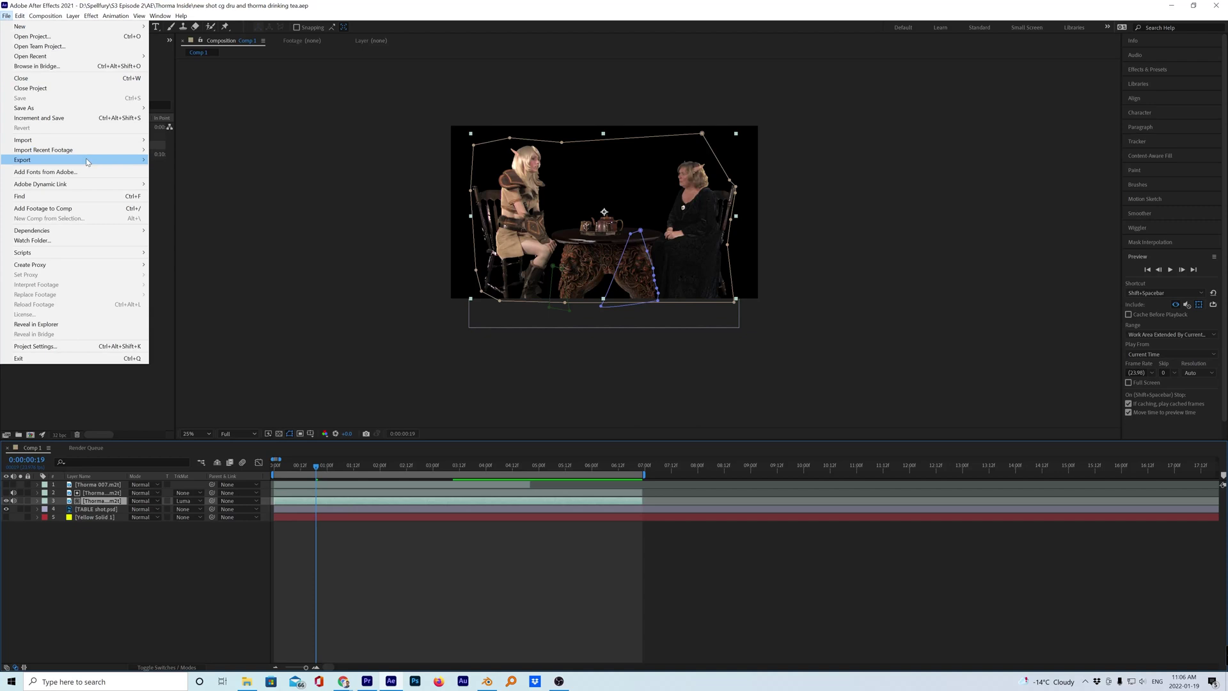
mouse_move(108, 142)
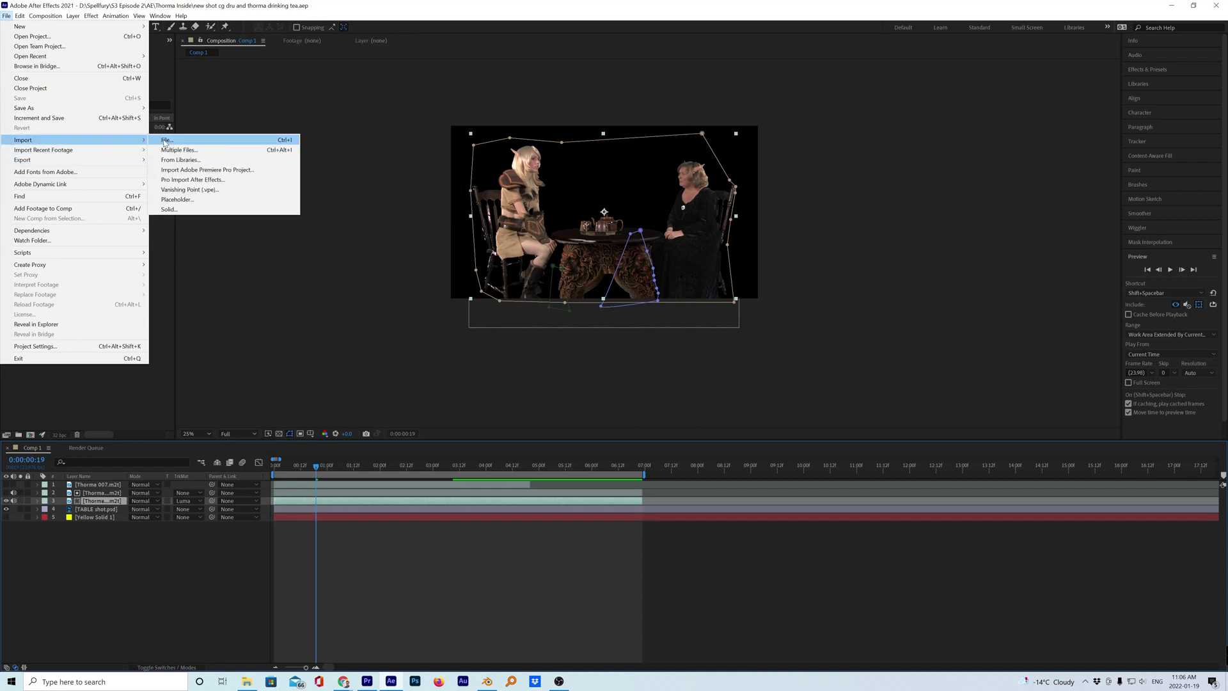
left_click(6, 15)
left_click(7, 15)
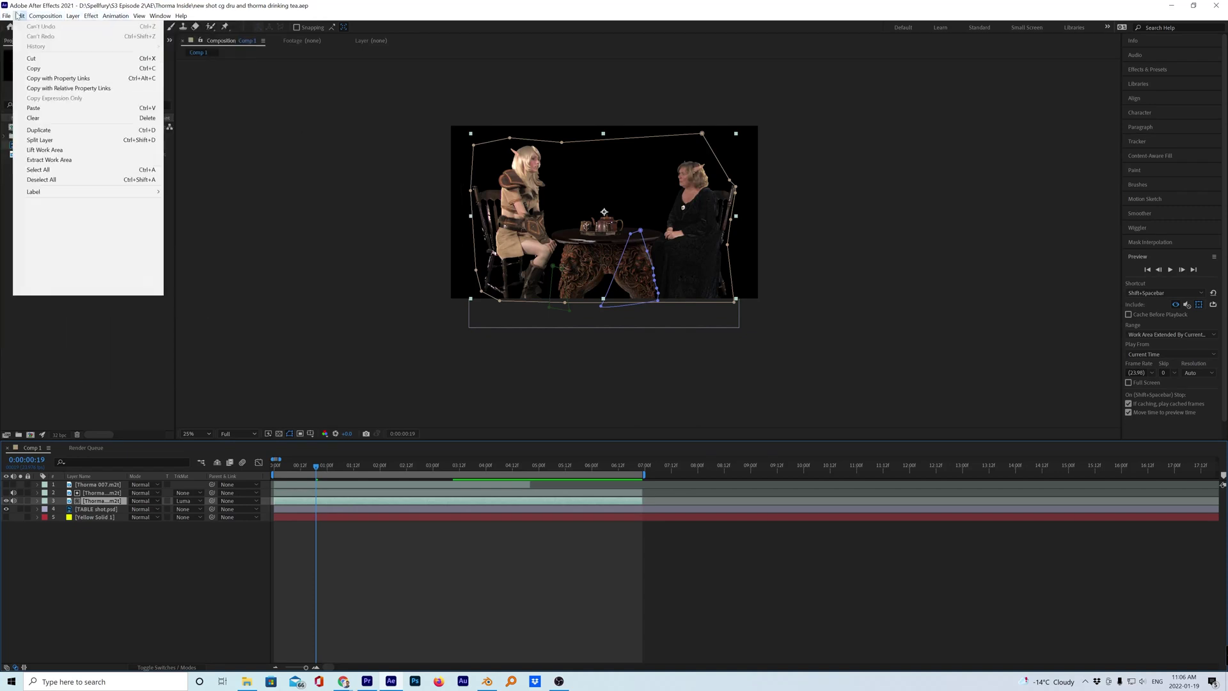
mouse_move(57, 26)
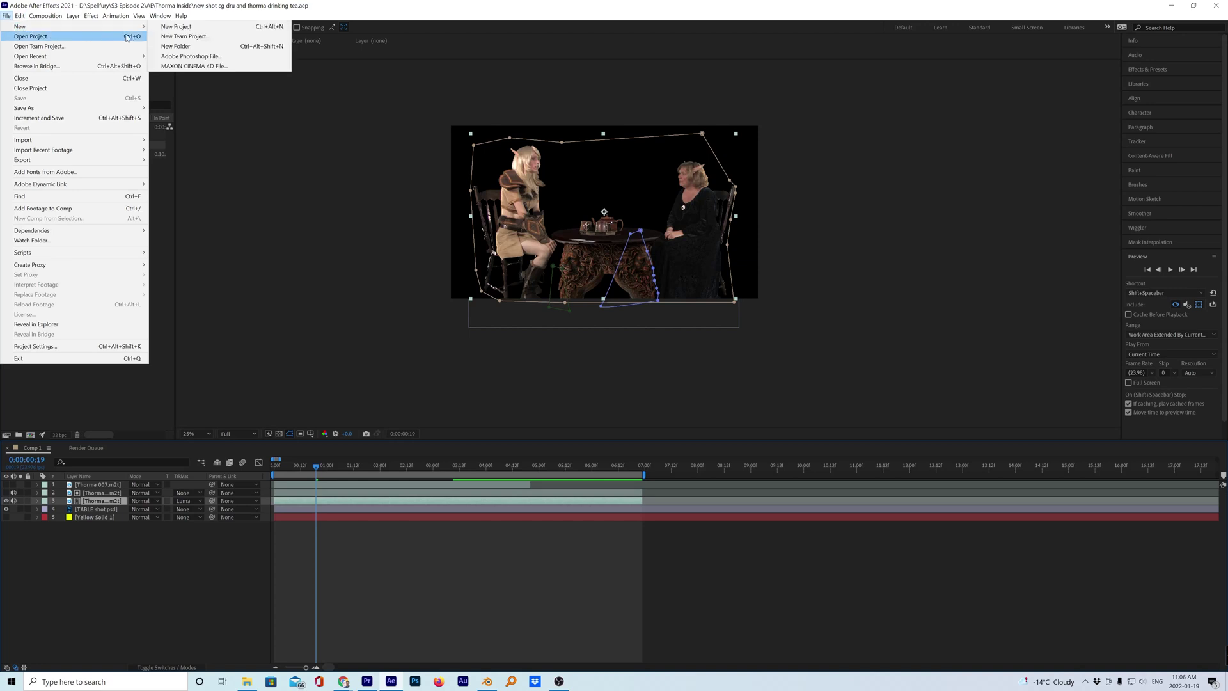
left_click(176, 26)
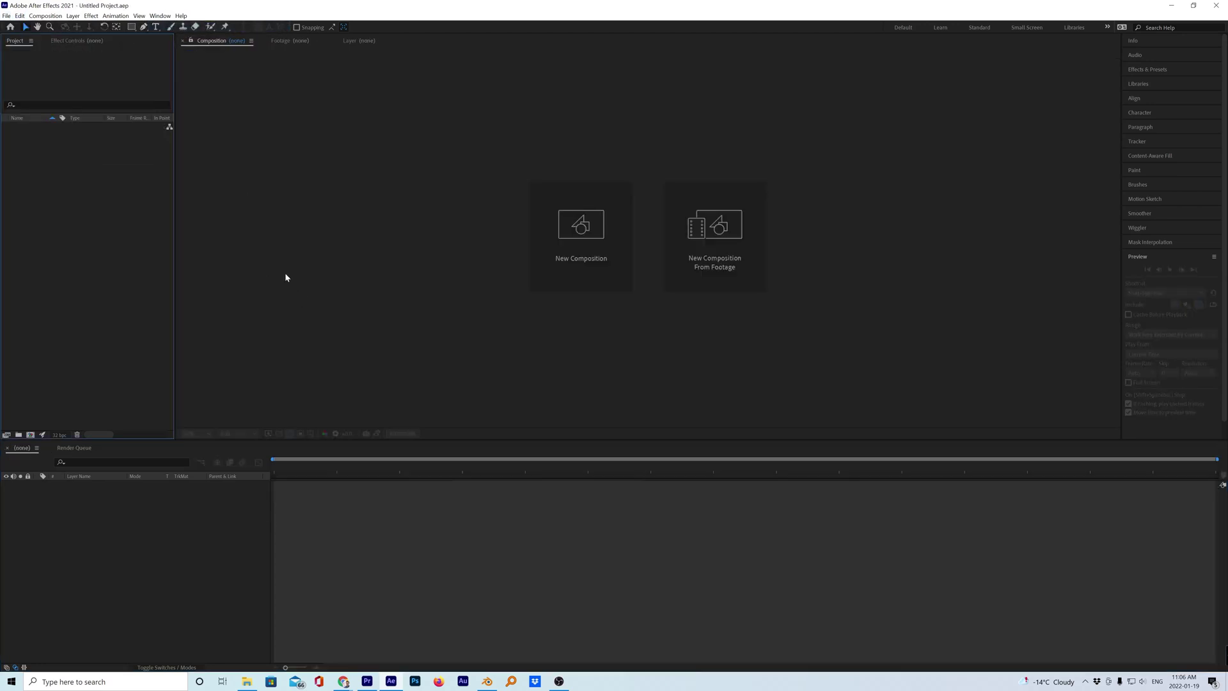
Step: Import actresses0001.tga from CG Shots/Inside Thorma/window rough 7/actresses as a Targa sequence
left_click(7, 16)
mouse_move(109, 141)
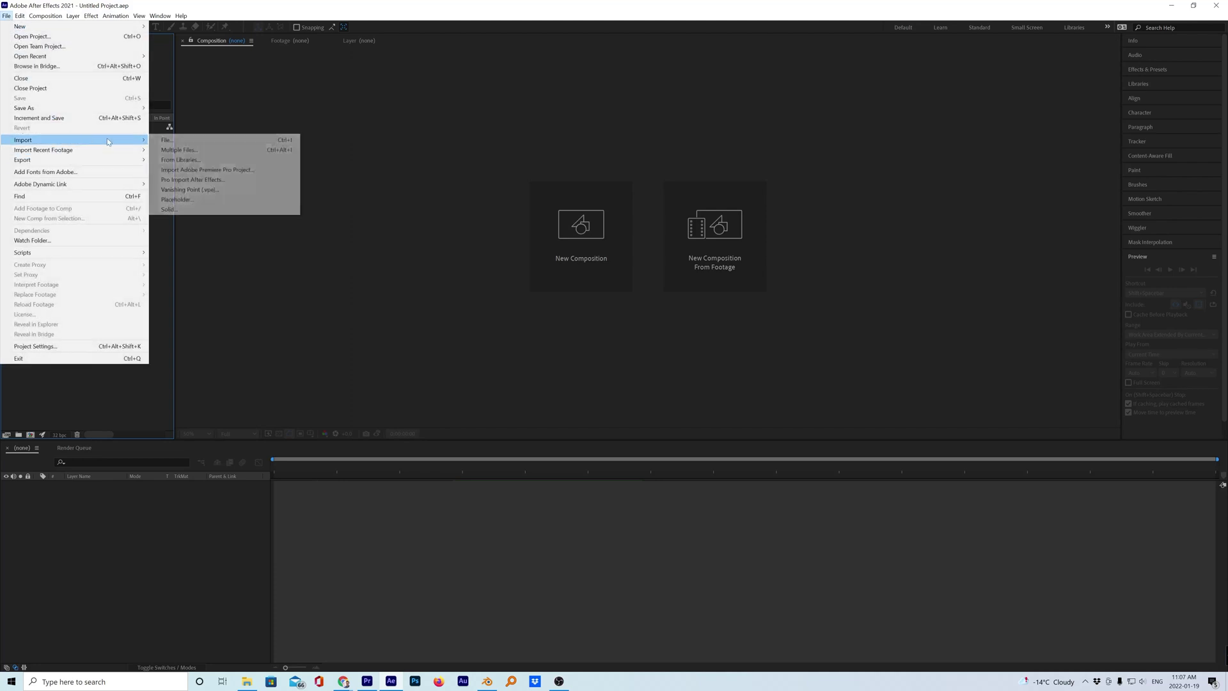
left_click(188, 140)
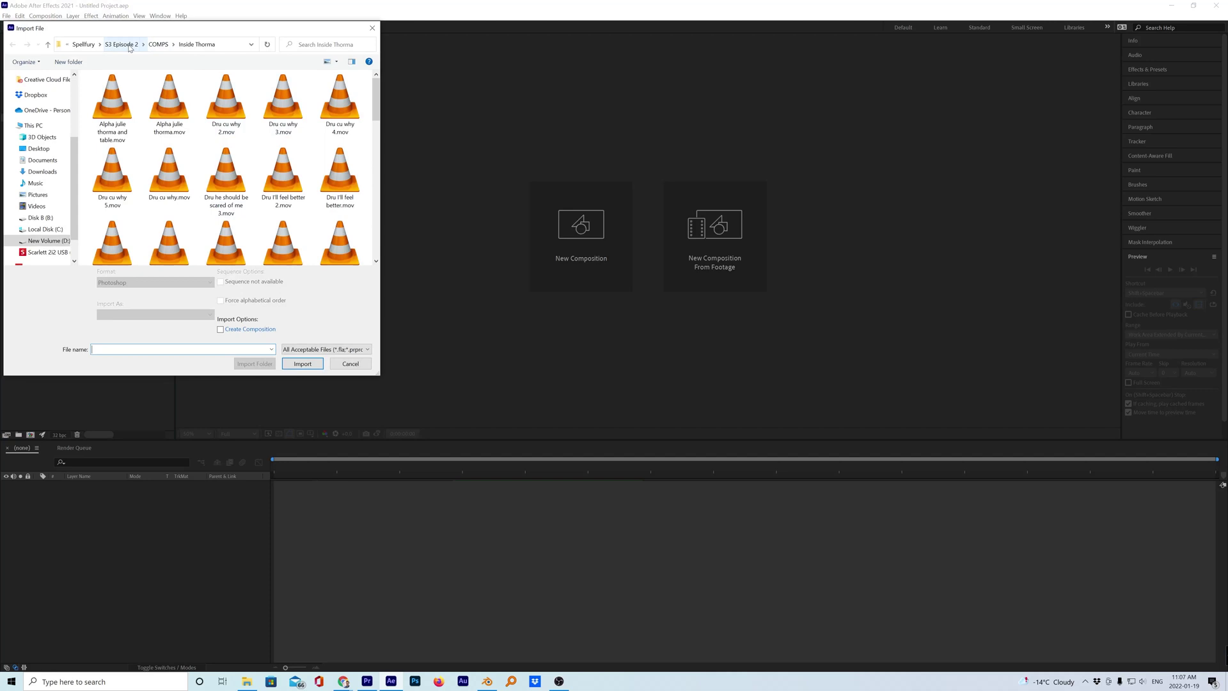
left_click(158, 45)
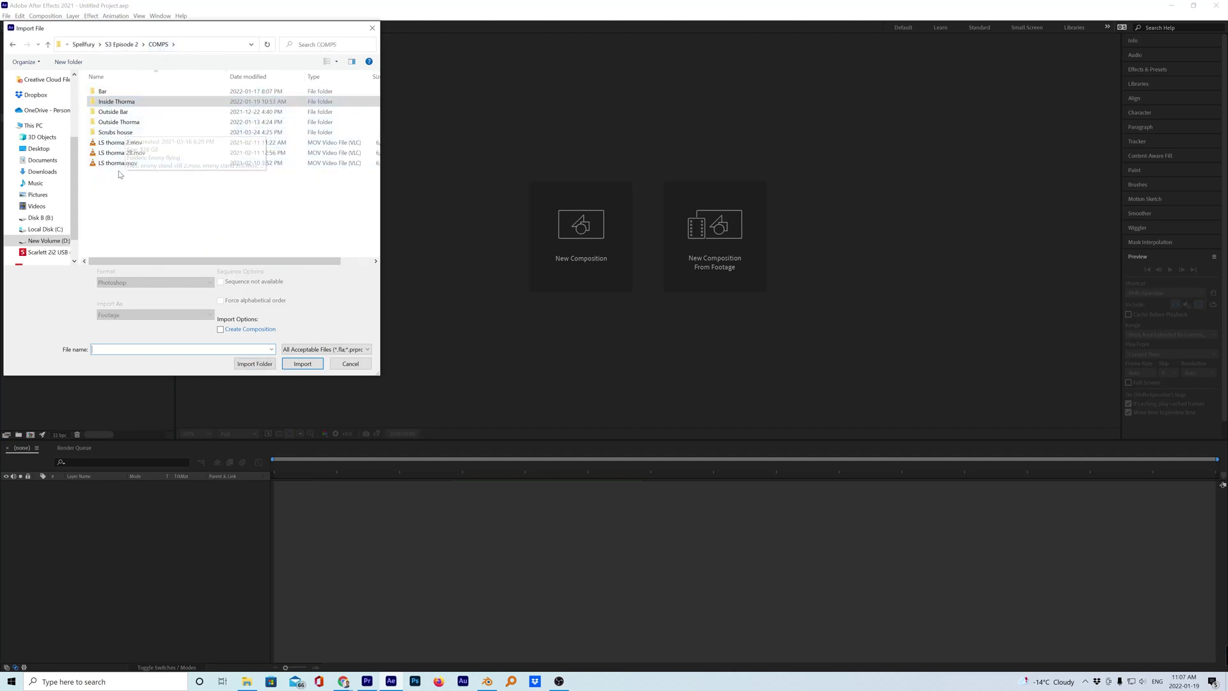
double_click(124, 102)
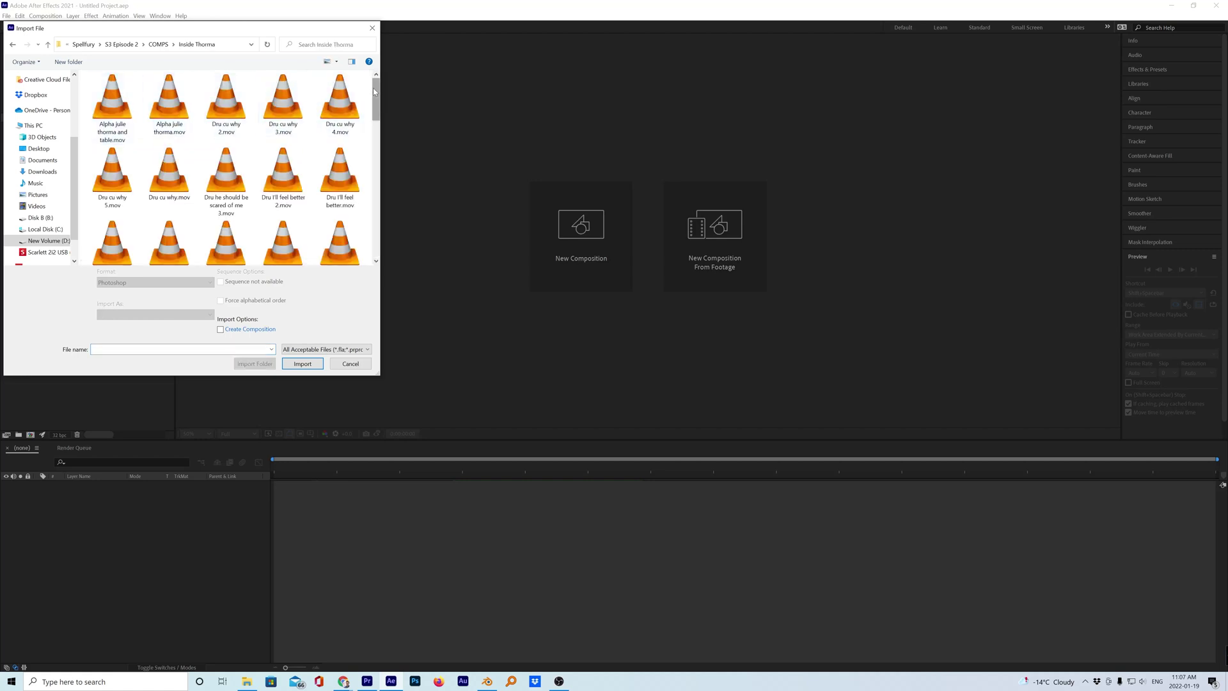
scroll(373, 91, "down", 3)
scroll(284, 90, "up", 3)
left_click(133, 44)
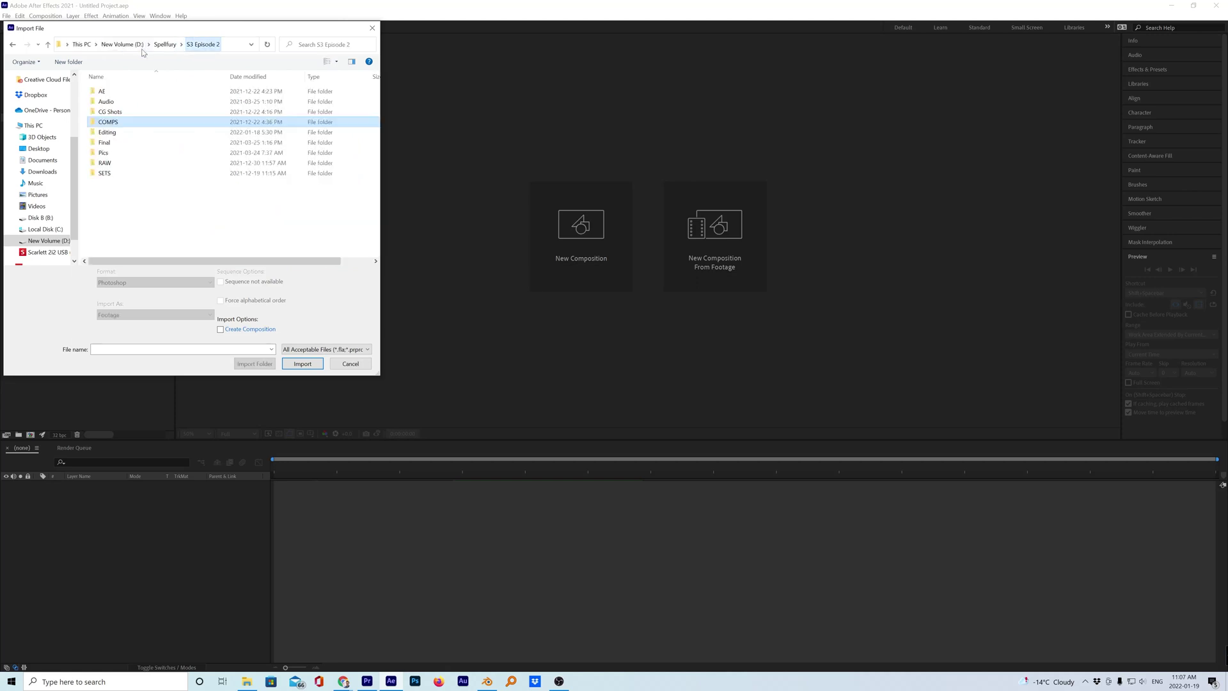
double_click(110, 112)
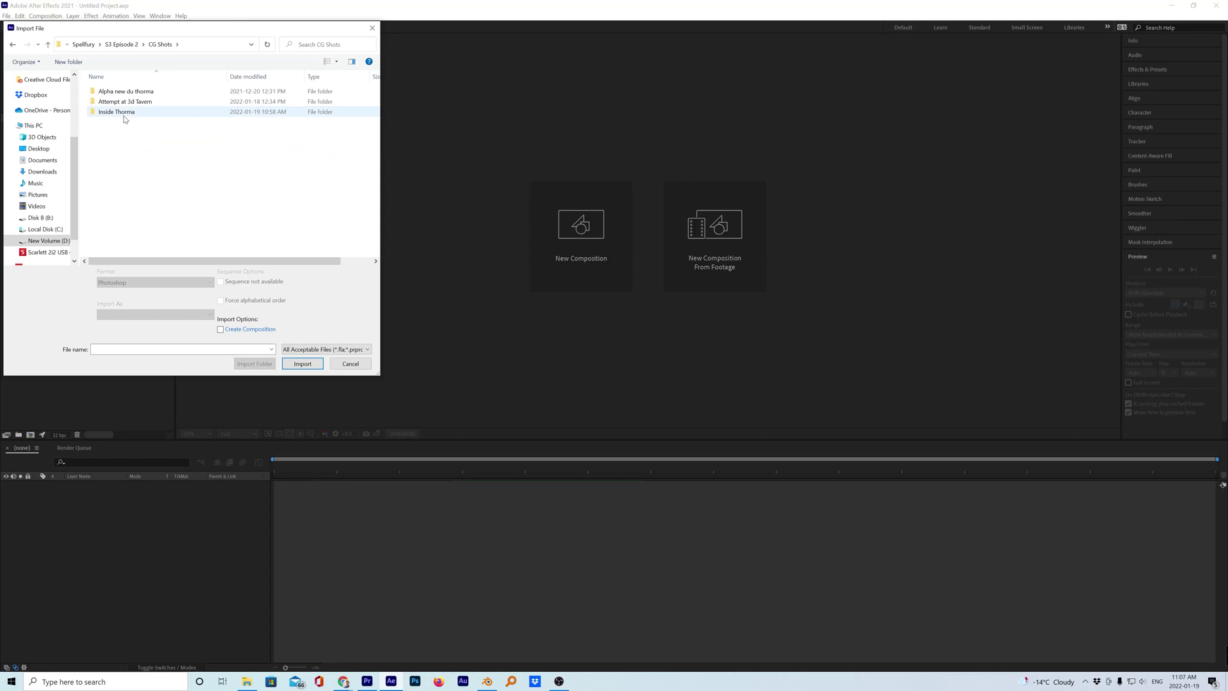
double_click(122, 116)
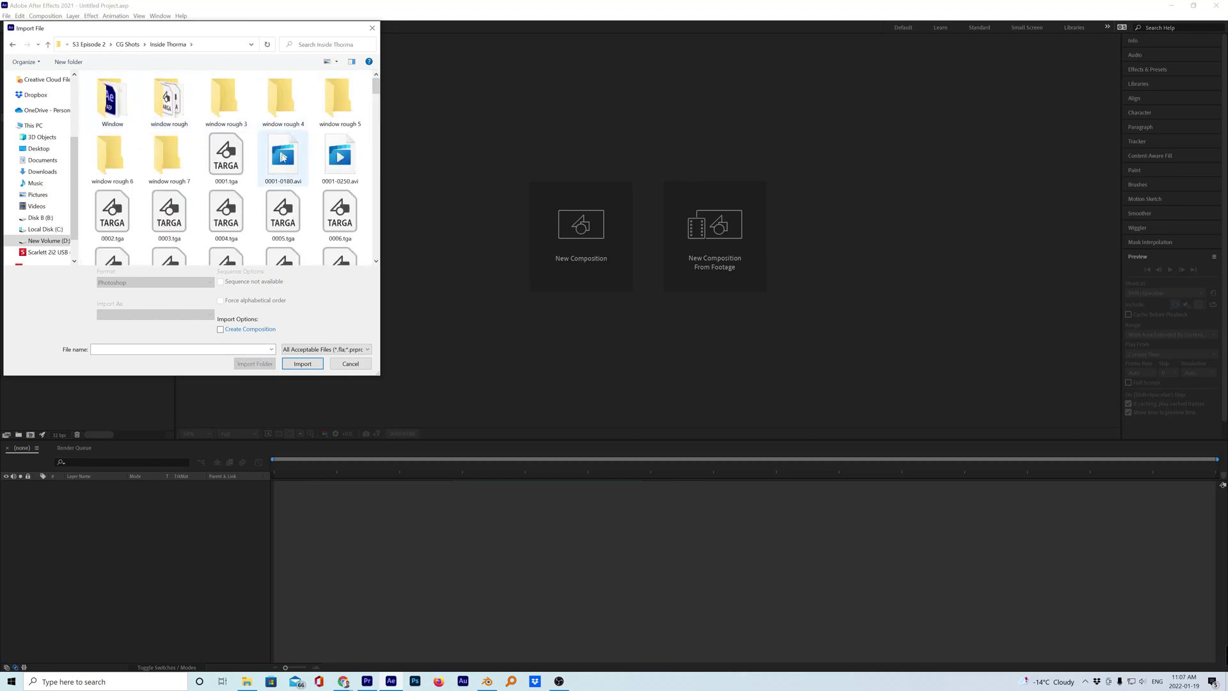
double_click(169, 157)
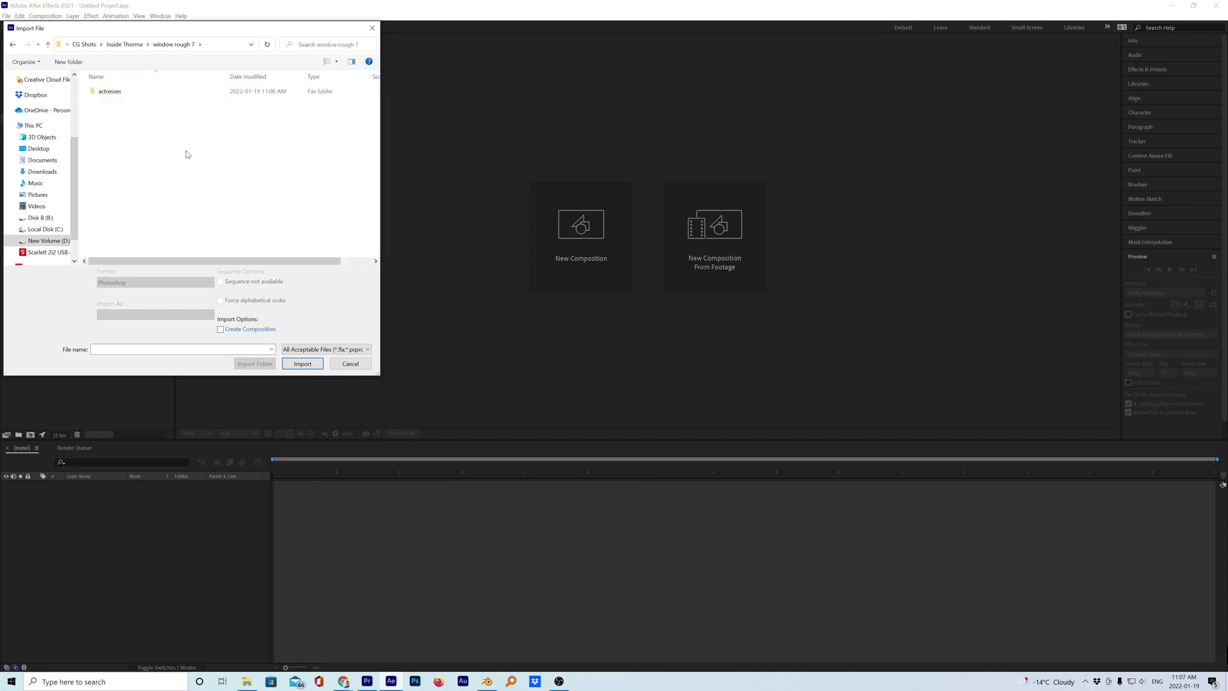
double_click(114, 95)
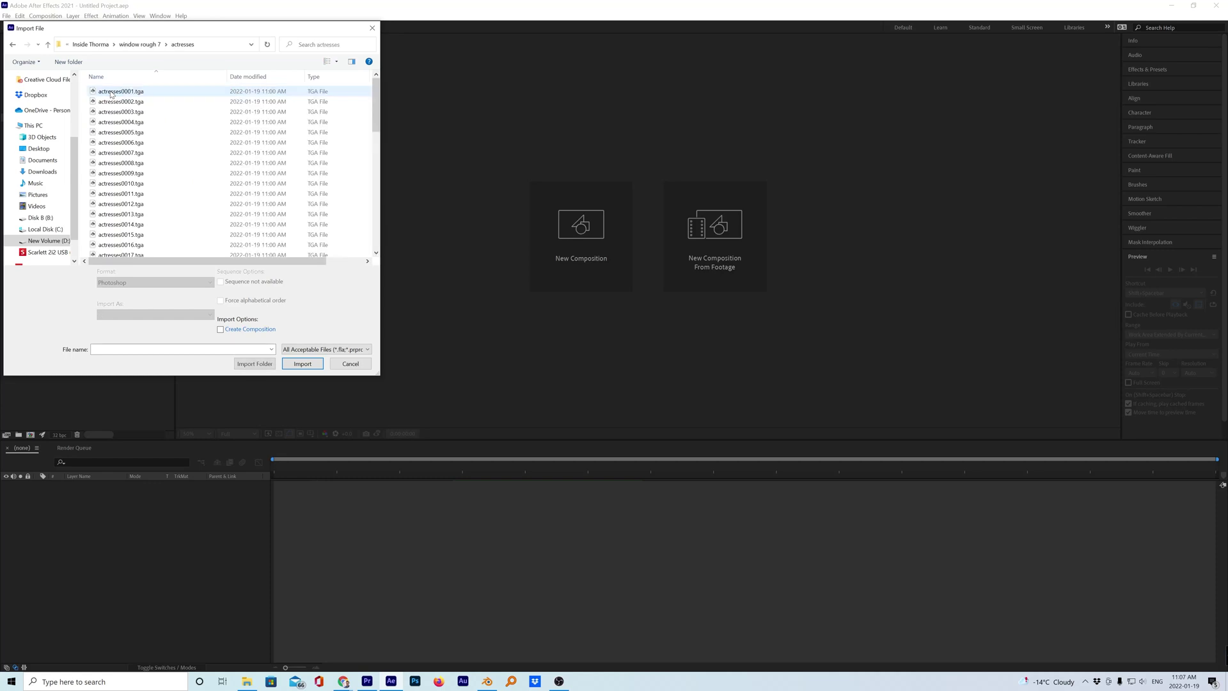
left_click(115, 99)
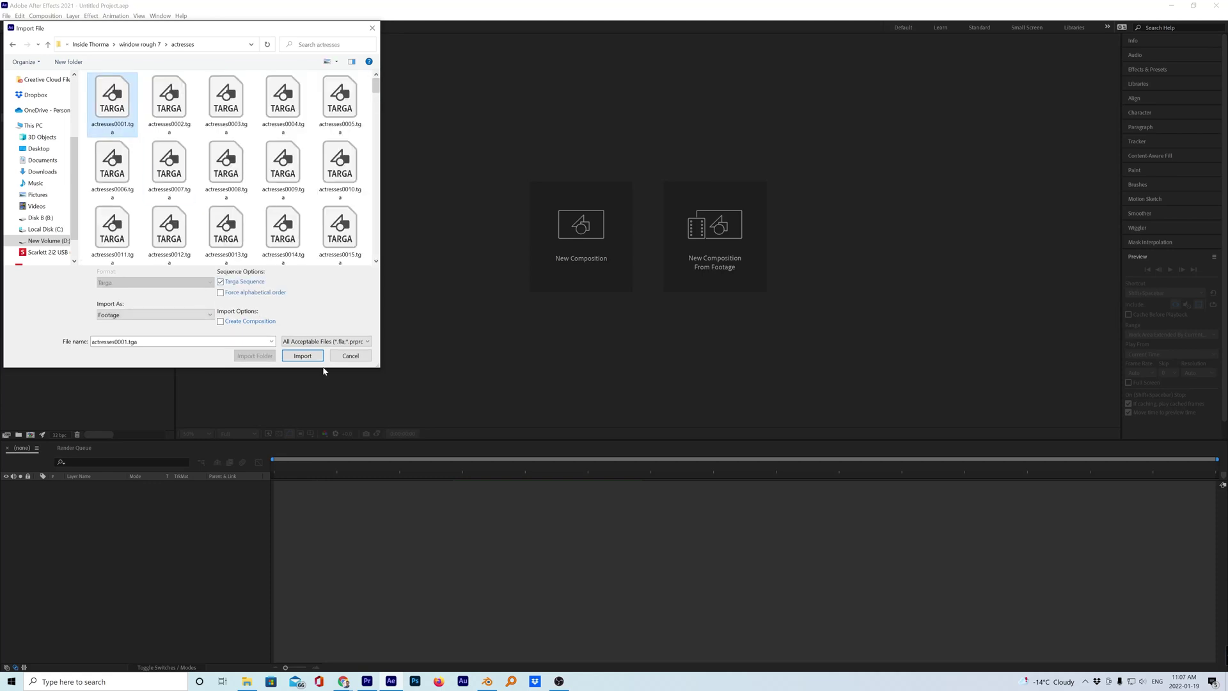
left_click(302, 357)
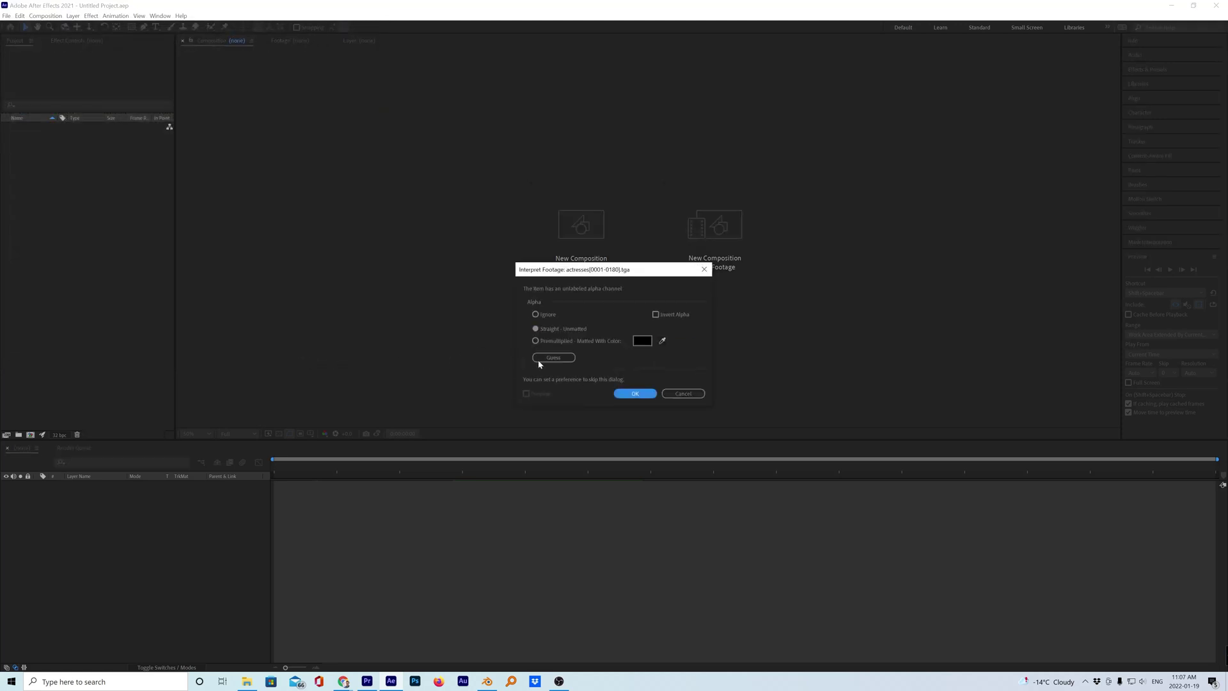
Step: Accept Straight - Unmatted alpha, create an actresses composition, and scrub through its frames
left_click(634, 393)
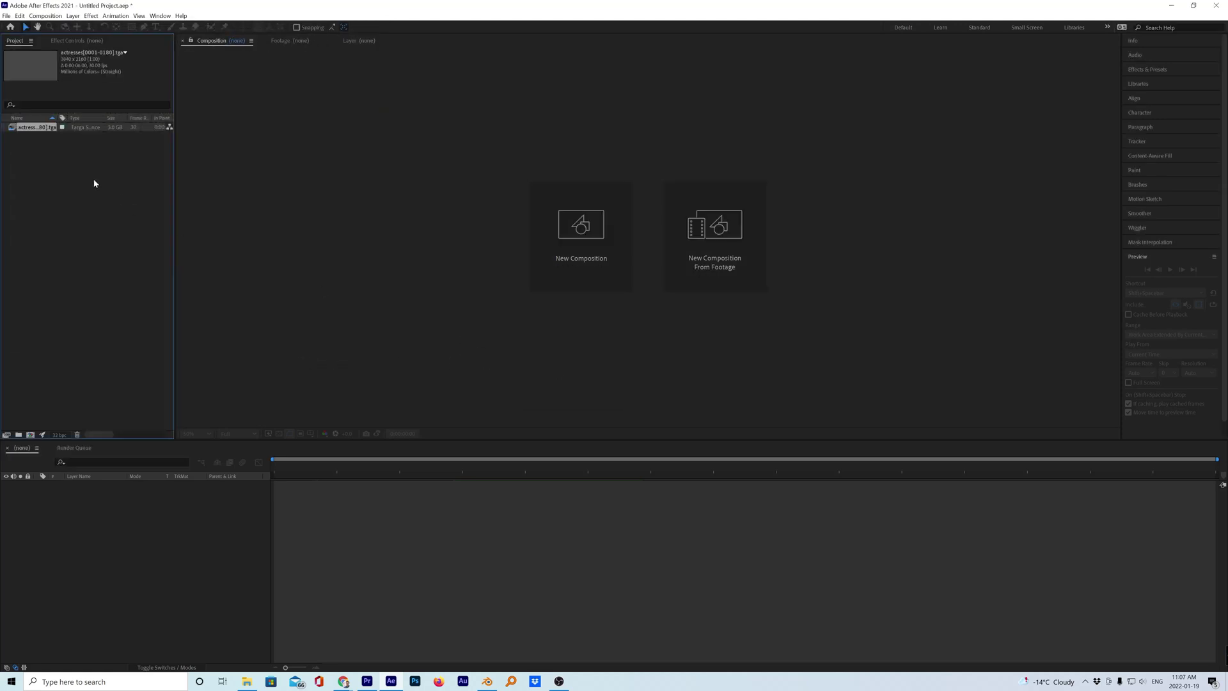
left_click_drag(18, 132, 32, 435)
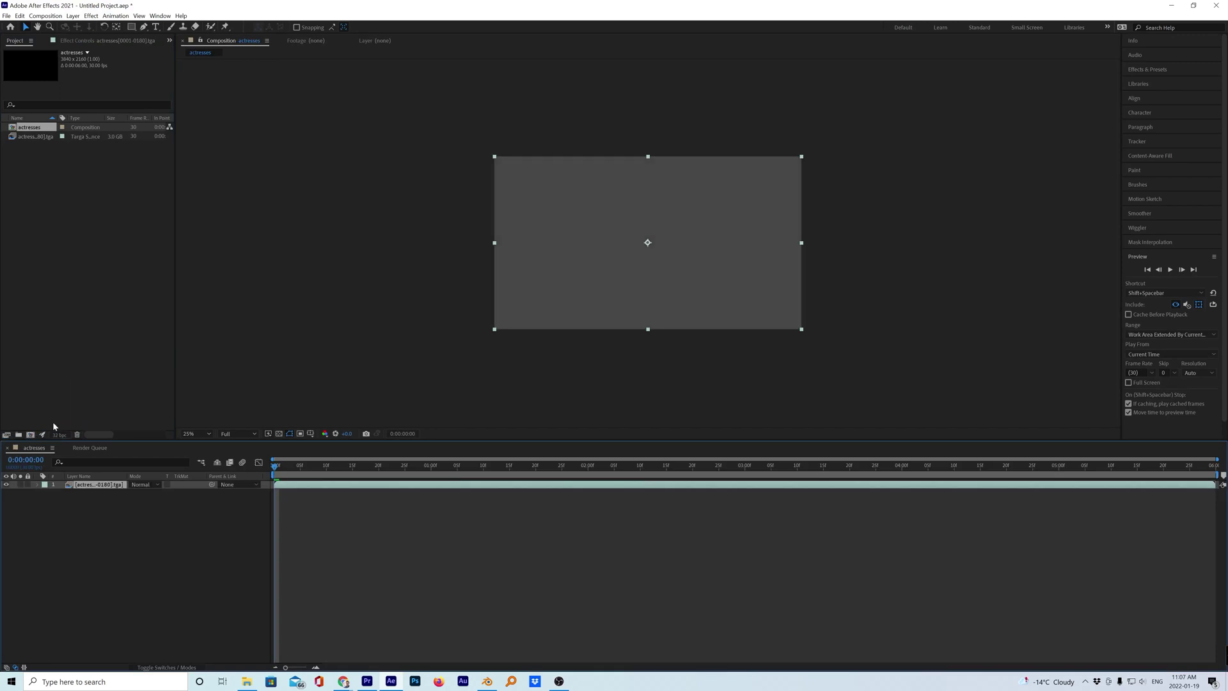
left_click_drag(339, 474, 486, 465)
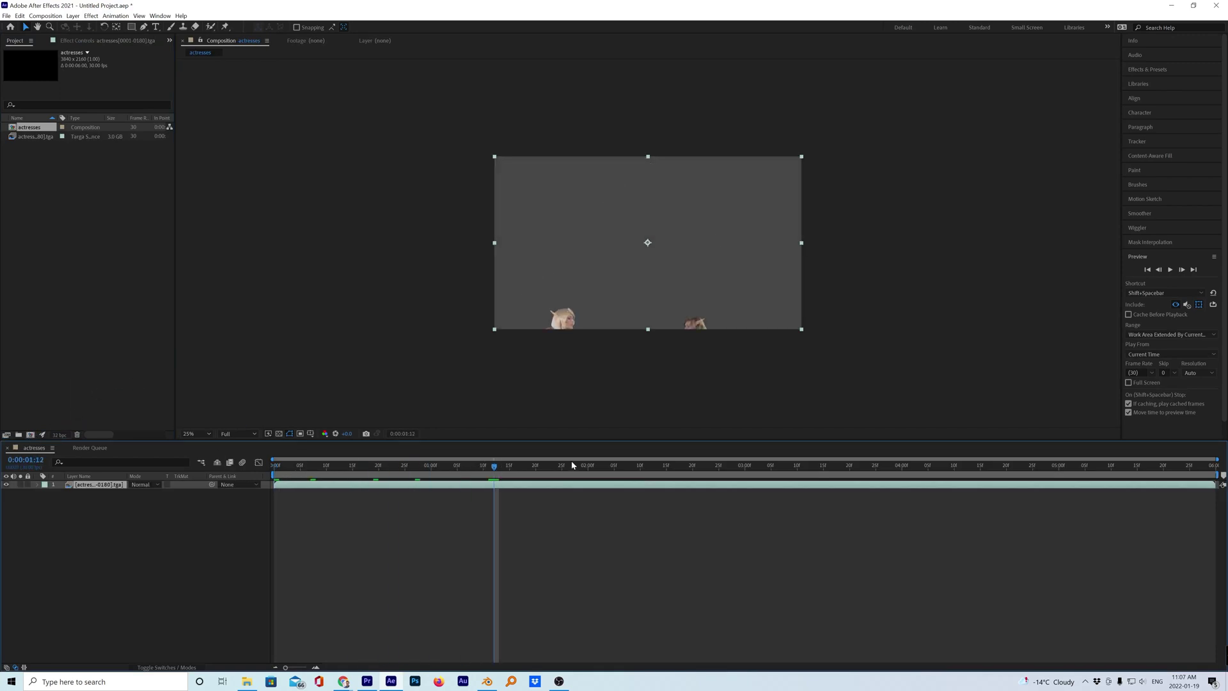
left_click_drag(642, 476, 1019, 521)
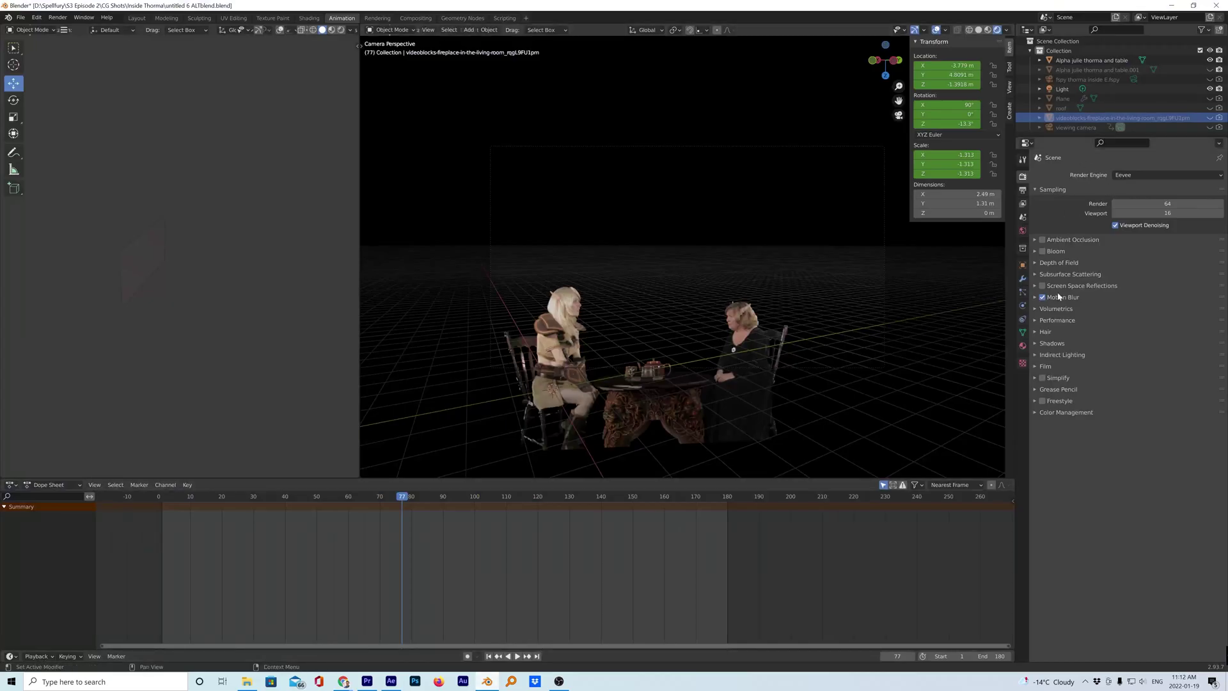
Step: Tick Film > Transparent, test-render frame 77, then close the render window
left_click(1039, 367)
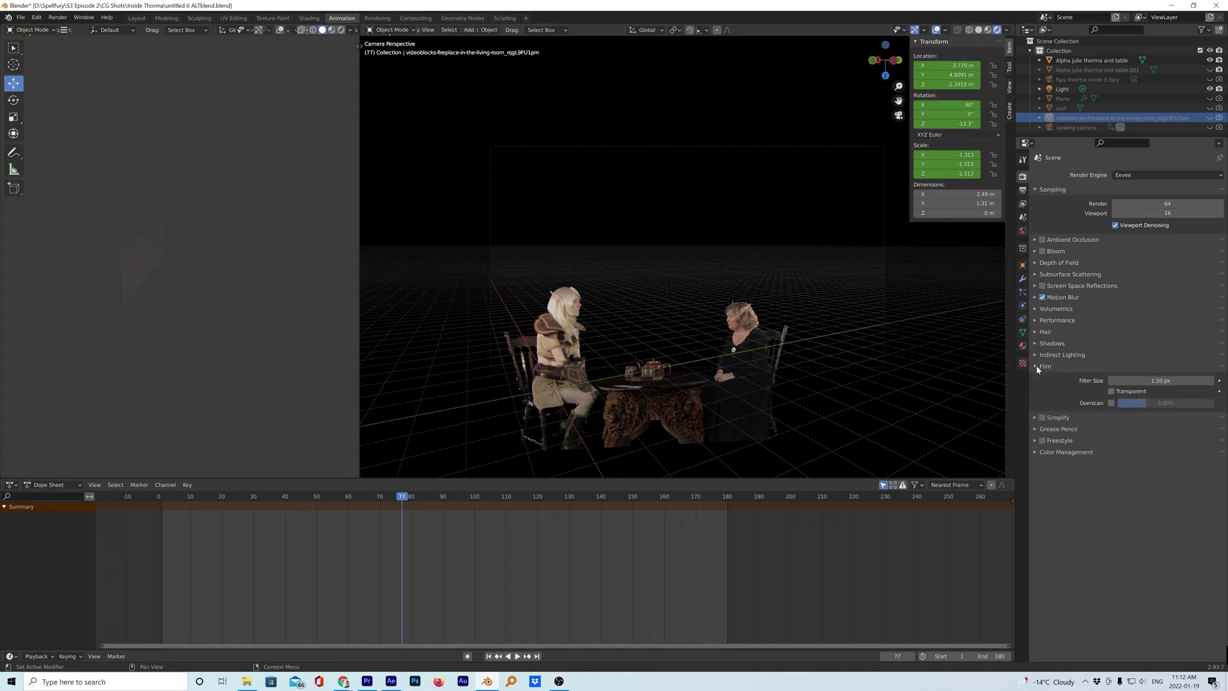
left_click(1111, 392)
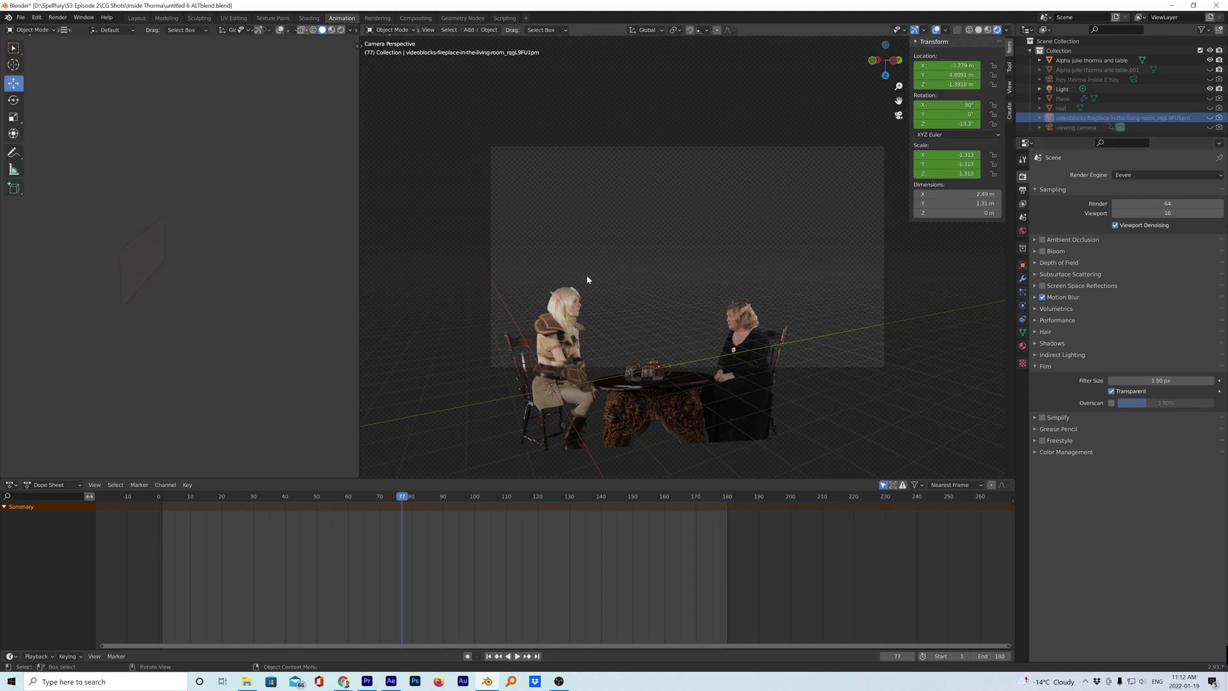
left_click(57, 17)
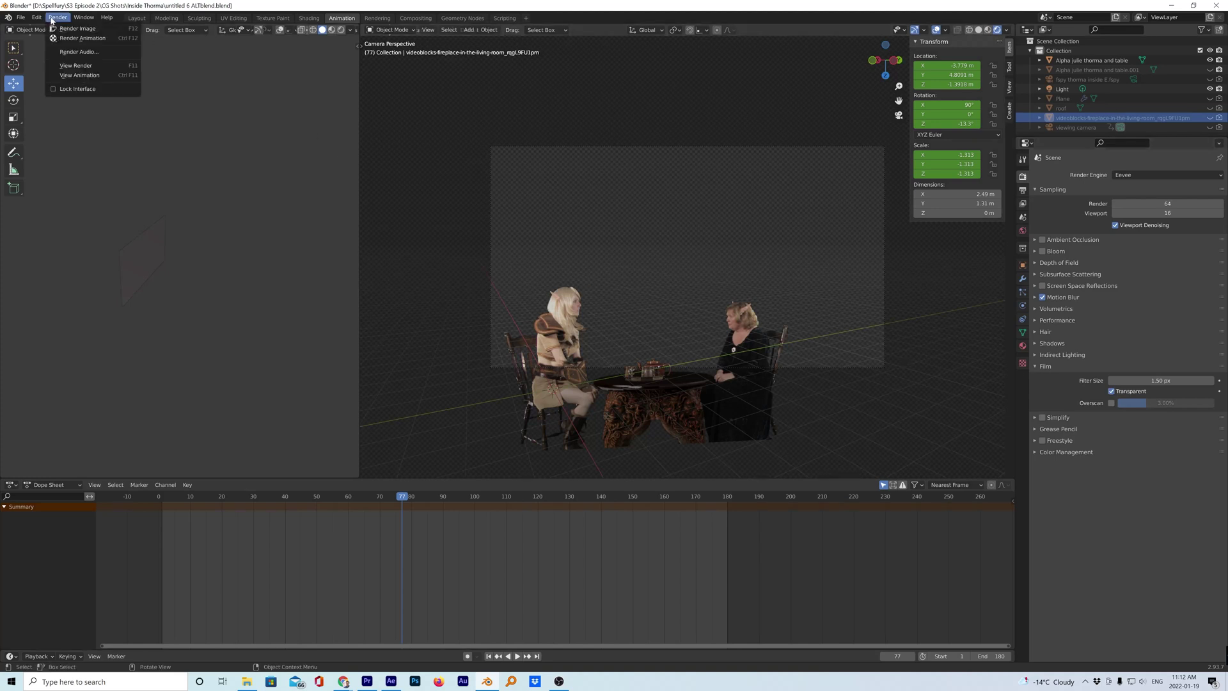
left_click(70, 29)
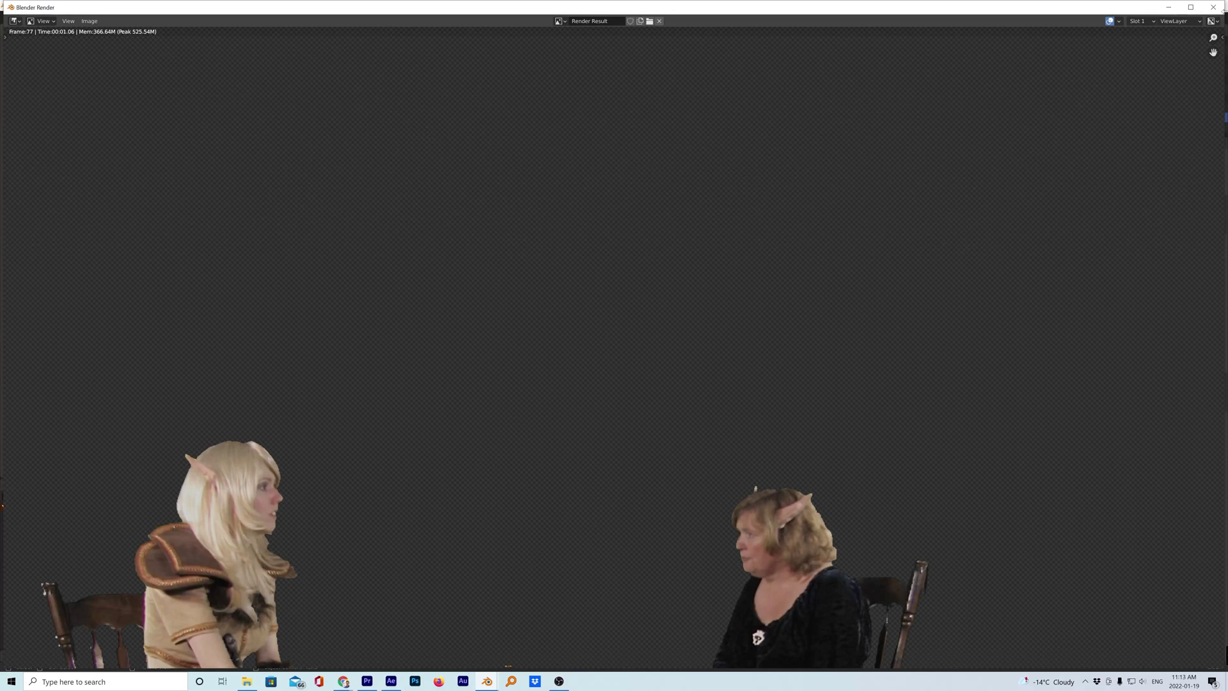
left_click(1214, 8)
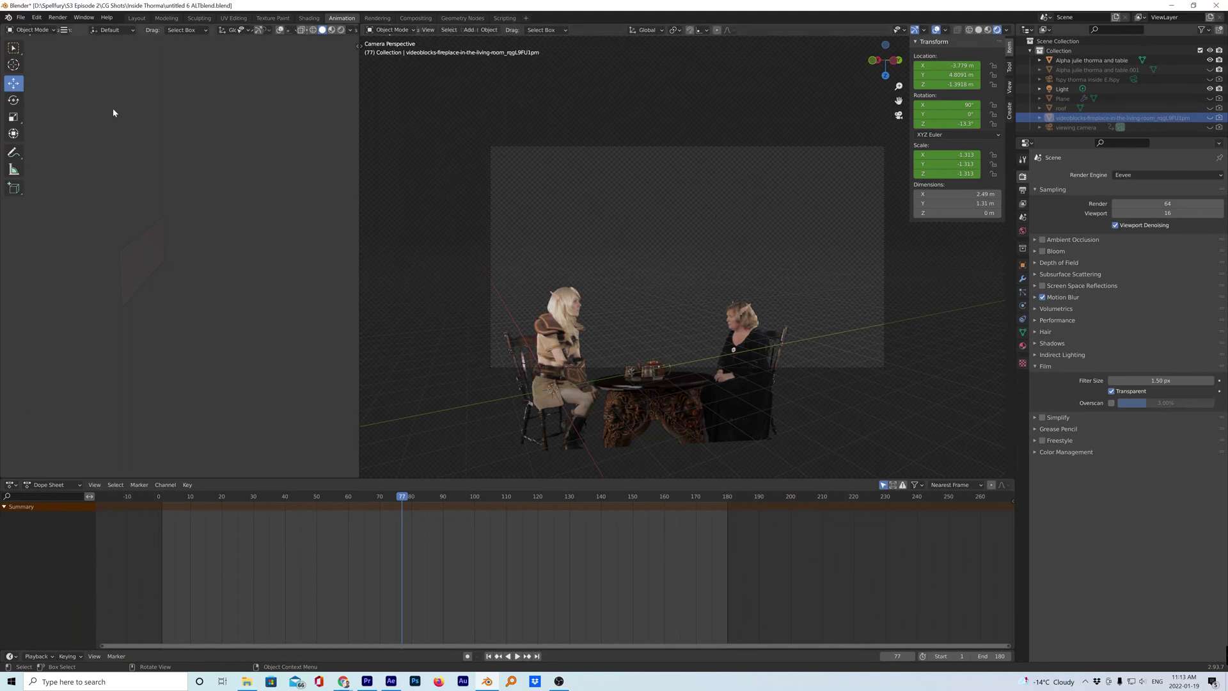
Step: Start Render Animation for all frames and minimize the render window while it runs
left_click(57, 17)
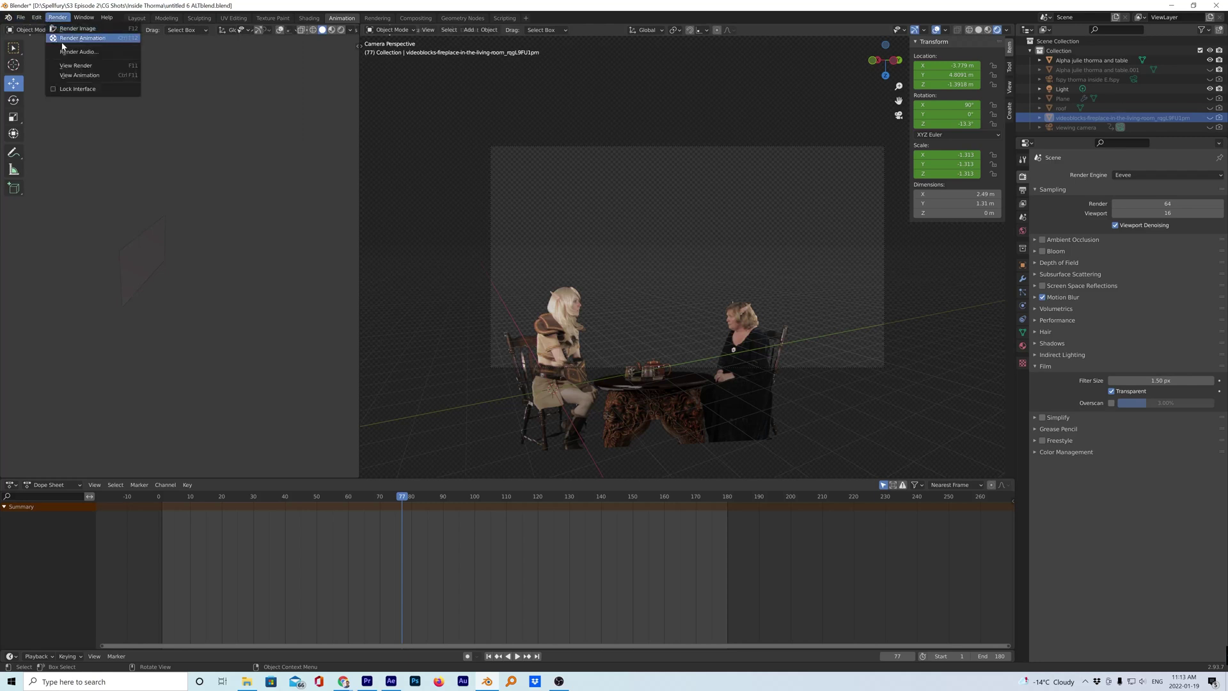
left_click(63, 39)
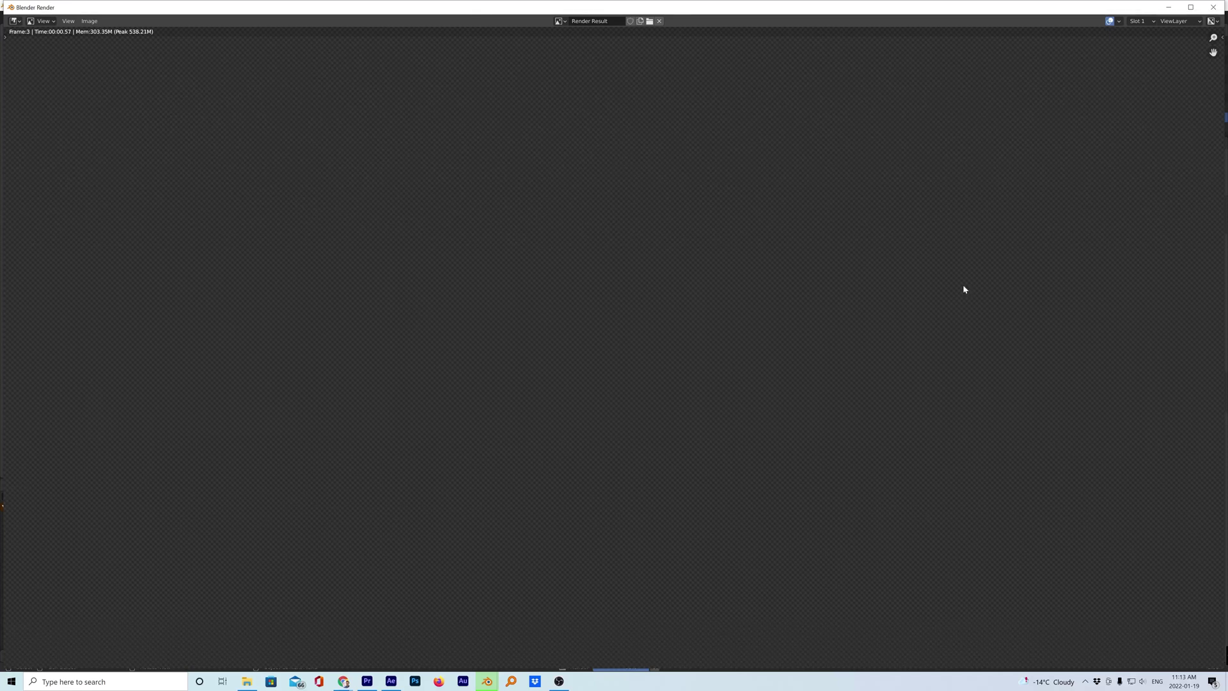
left_click(1173, 7)
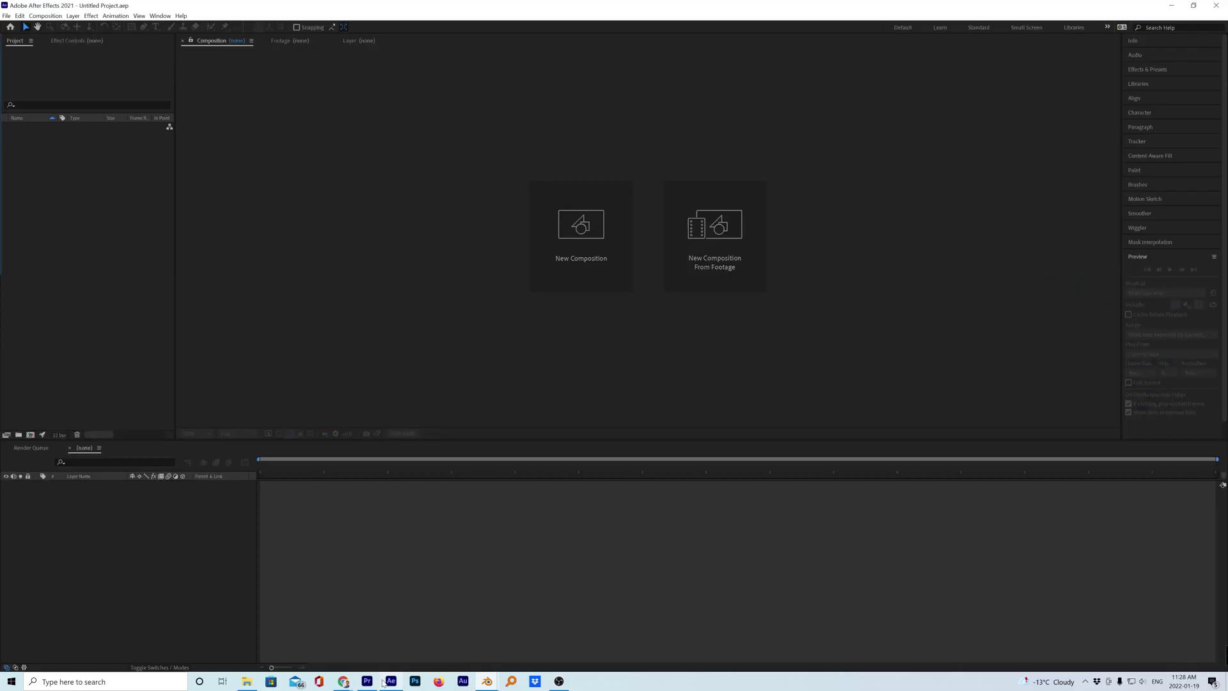
Step: Import the Thorma room TGA sequence and build the thorma room composition from it
left_click(391, 681)
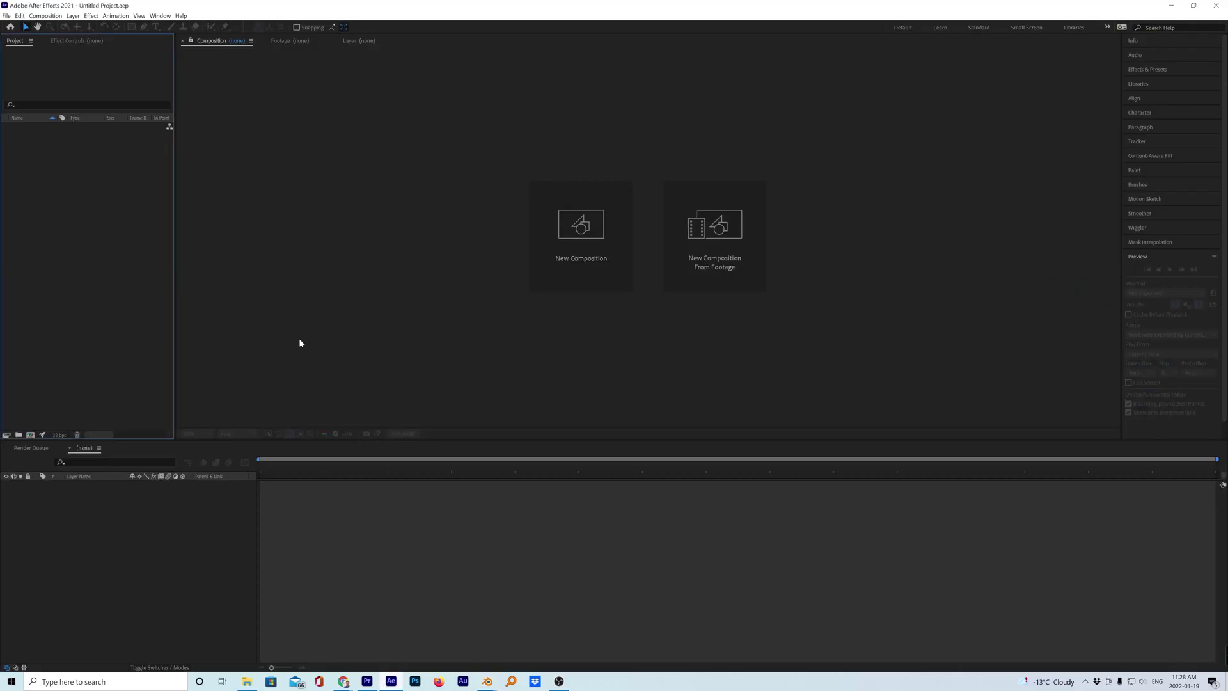
left_click(6, 15)
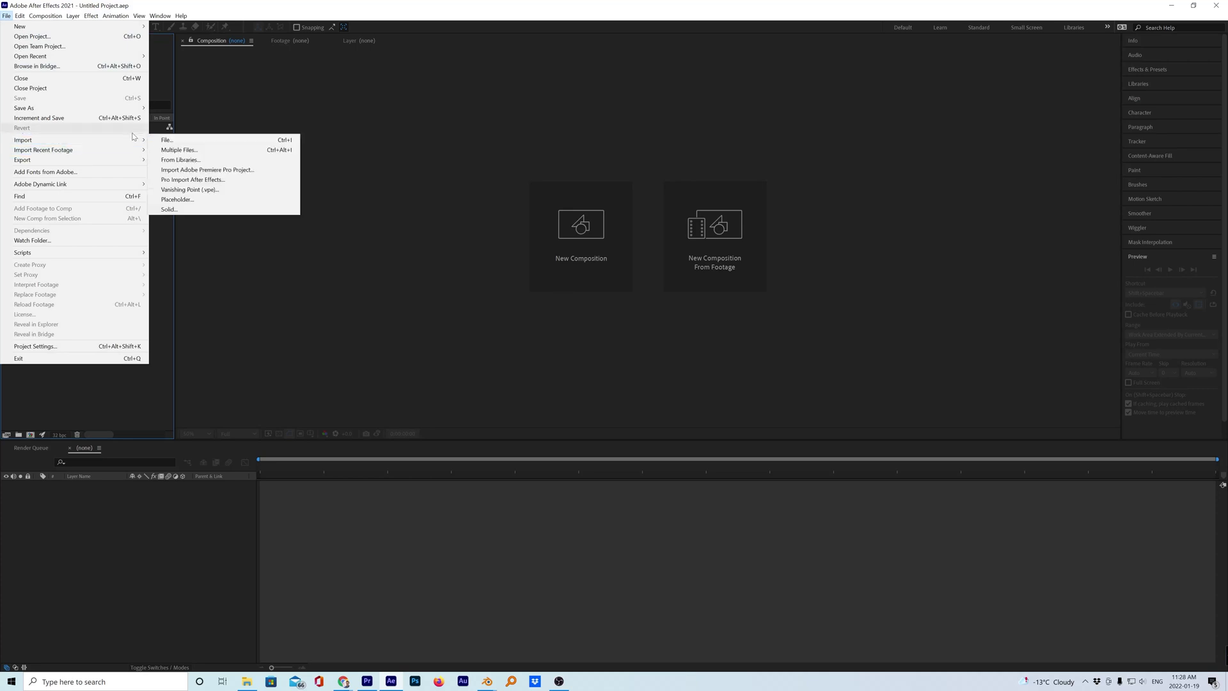
left_click(167, 140)
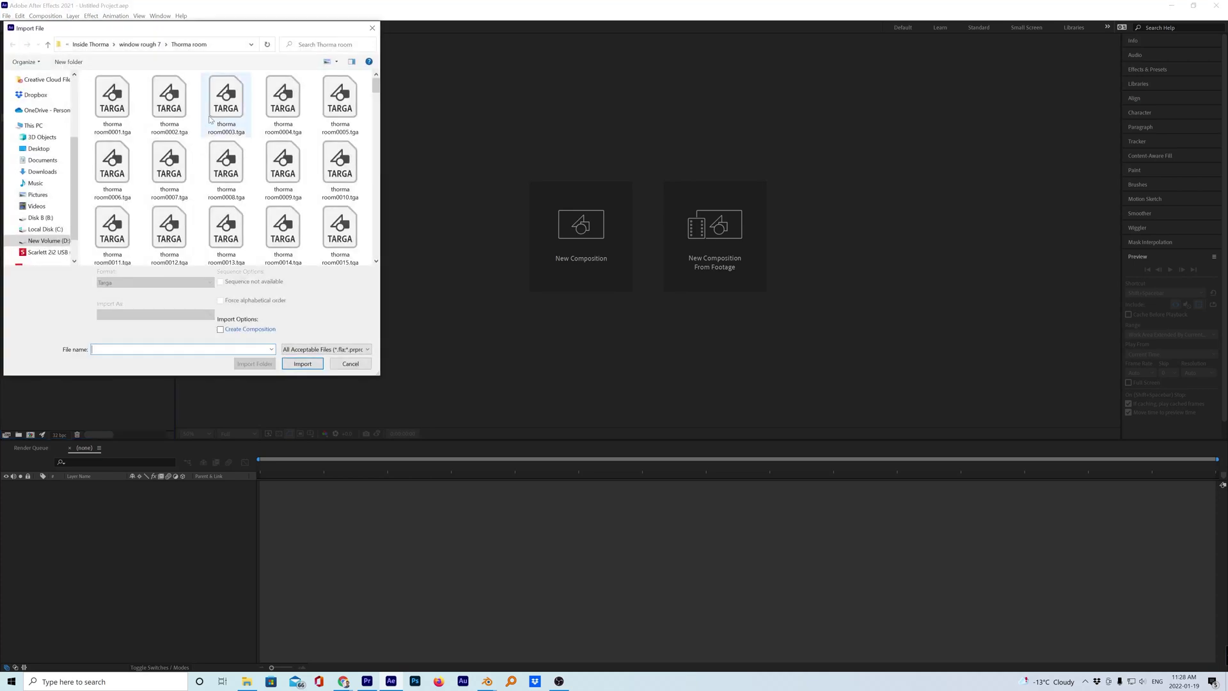
left_click(112, 102)
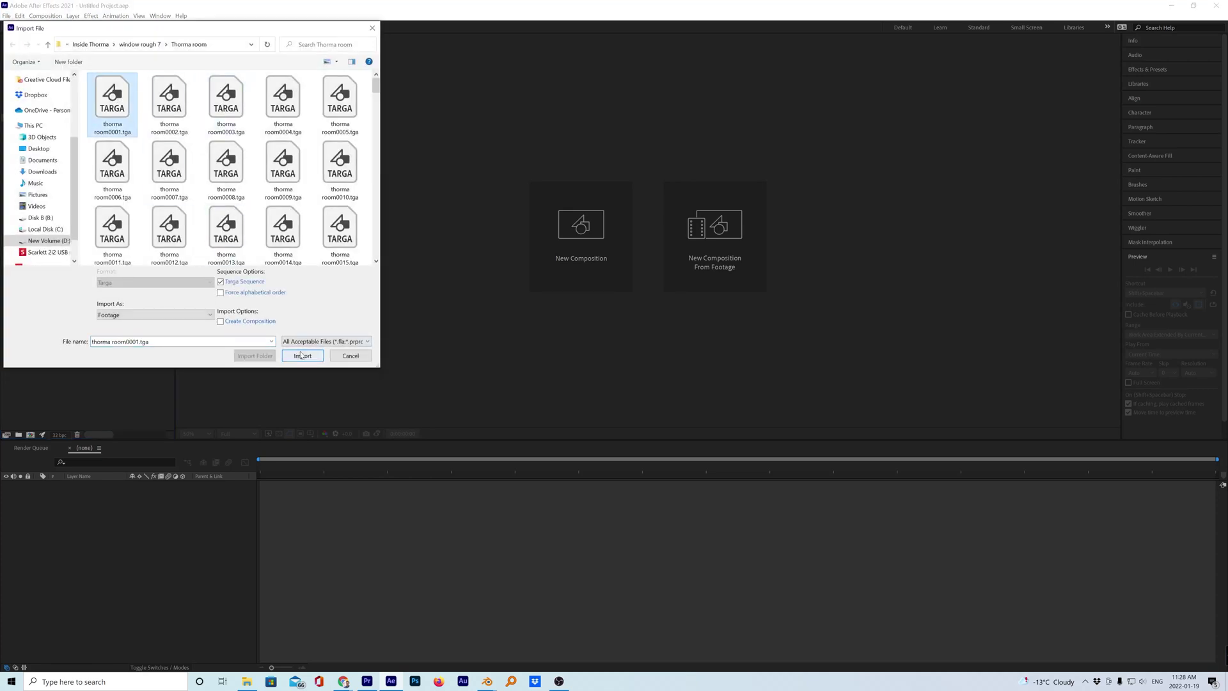
left_click(302, 356)
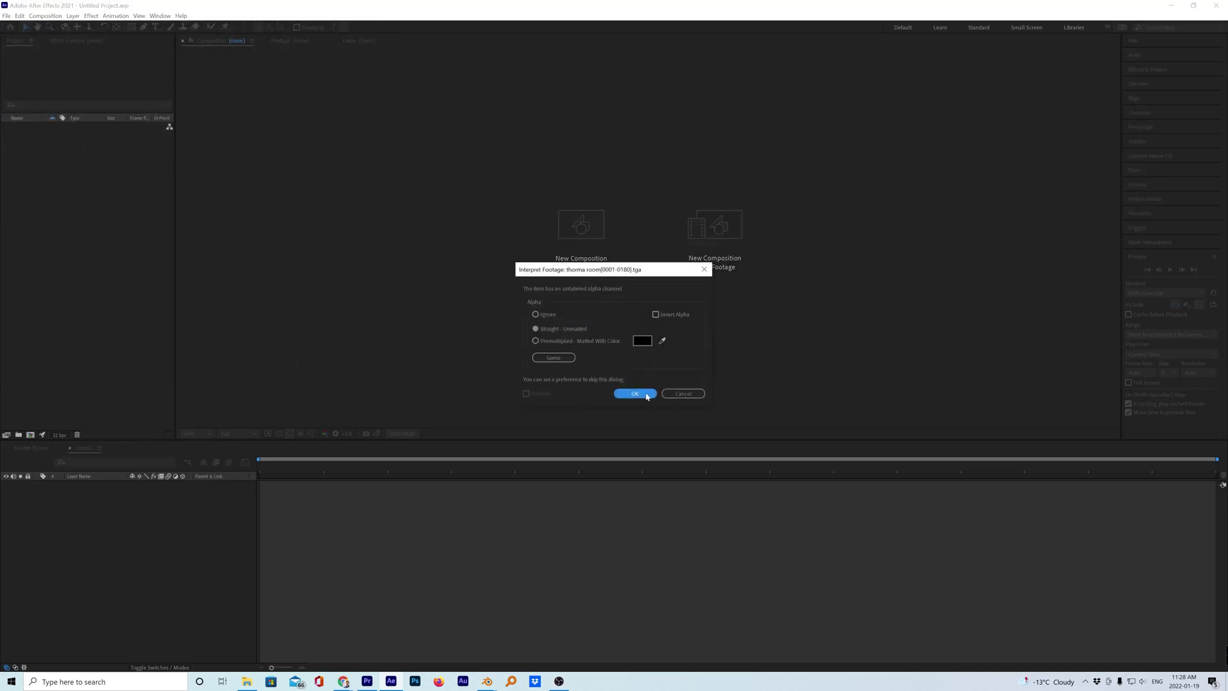
left_click(646, 395)
left_click_drag(30, 132, 35, 437)
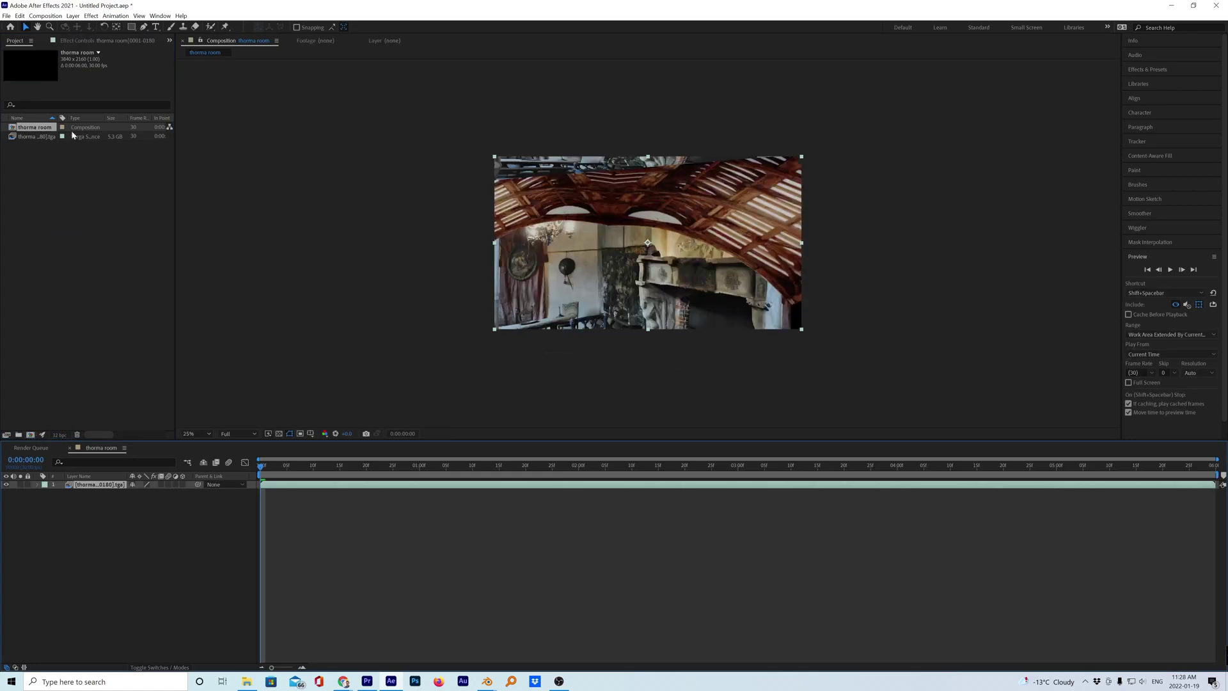
Step: Import the actresses TGA sequence and layer it above the room footage
left_click(7, 15)
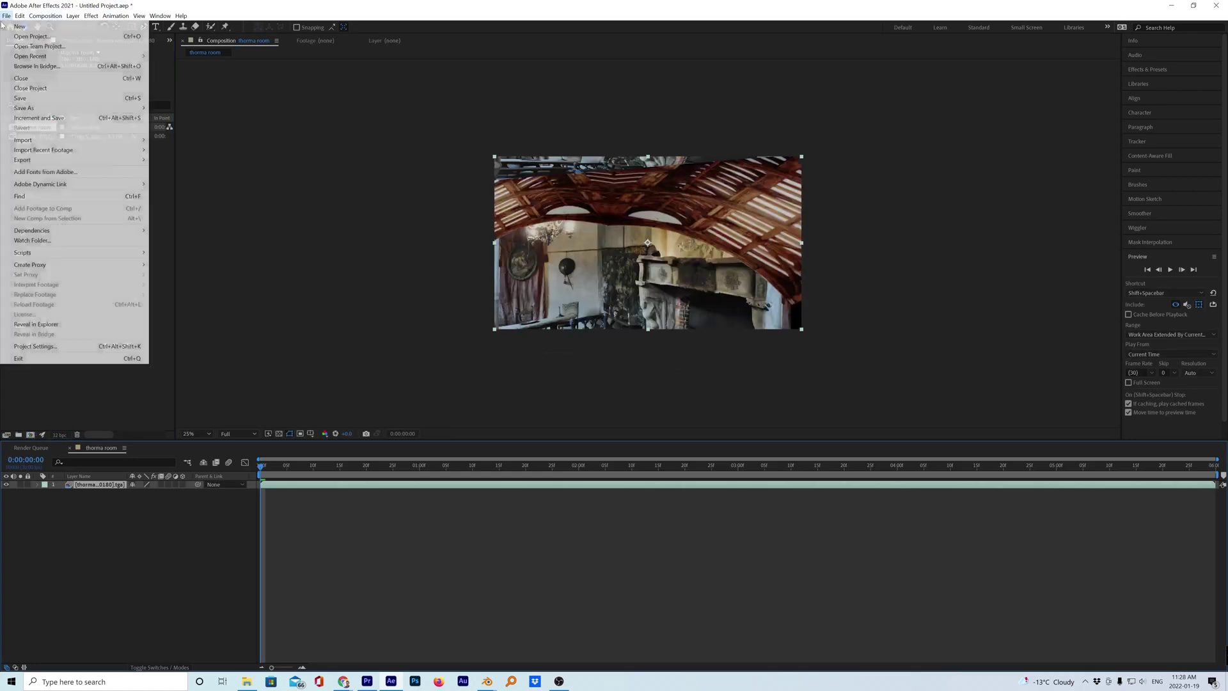
mouse_move(81, 142)
left_click(179, 141)
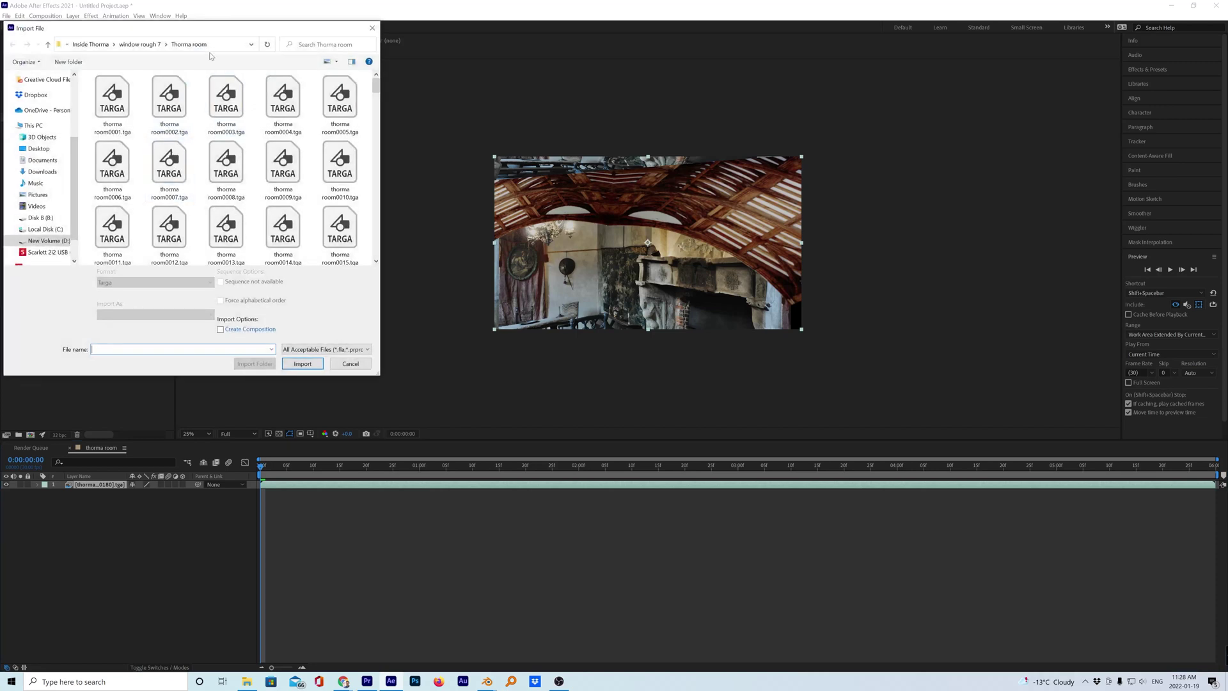
left_click(147, 45)
double_click(121, 92)
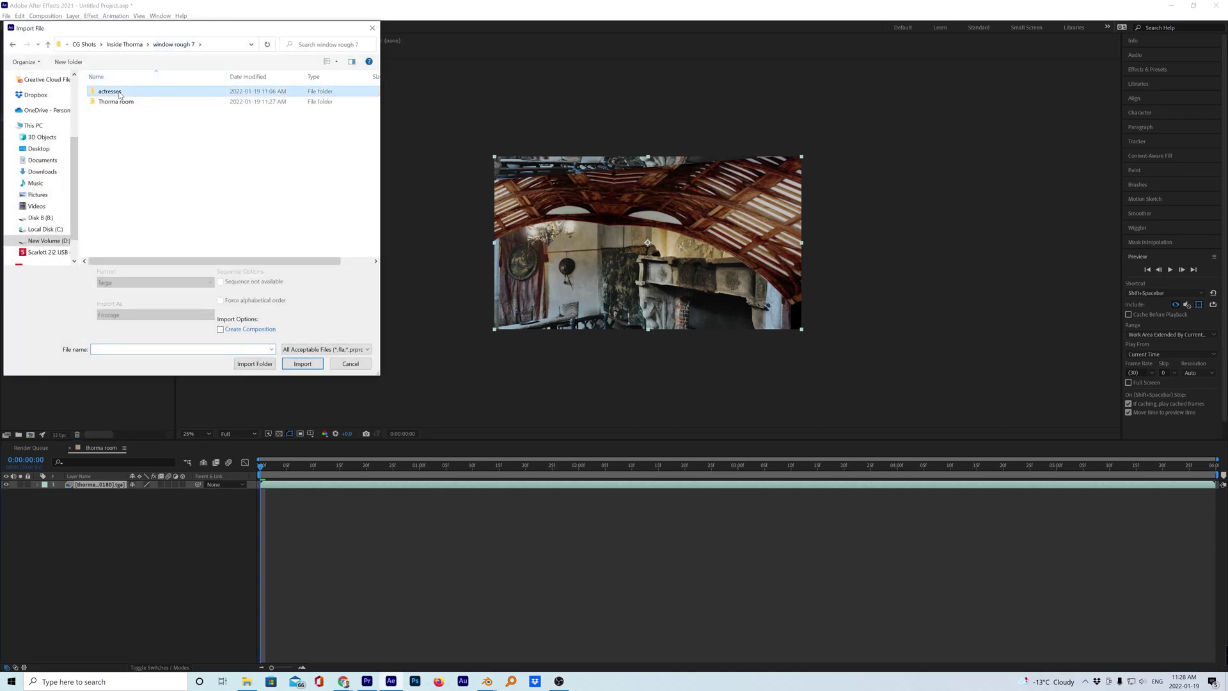
left_click(311, 357)
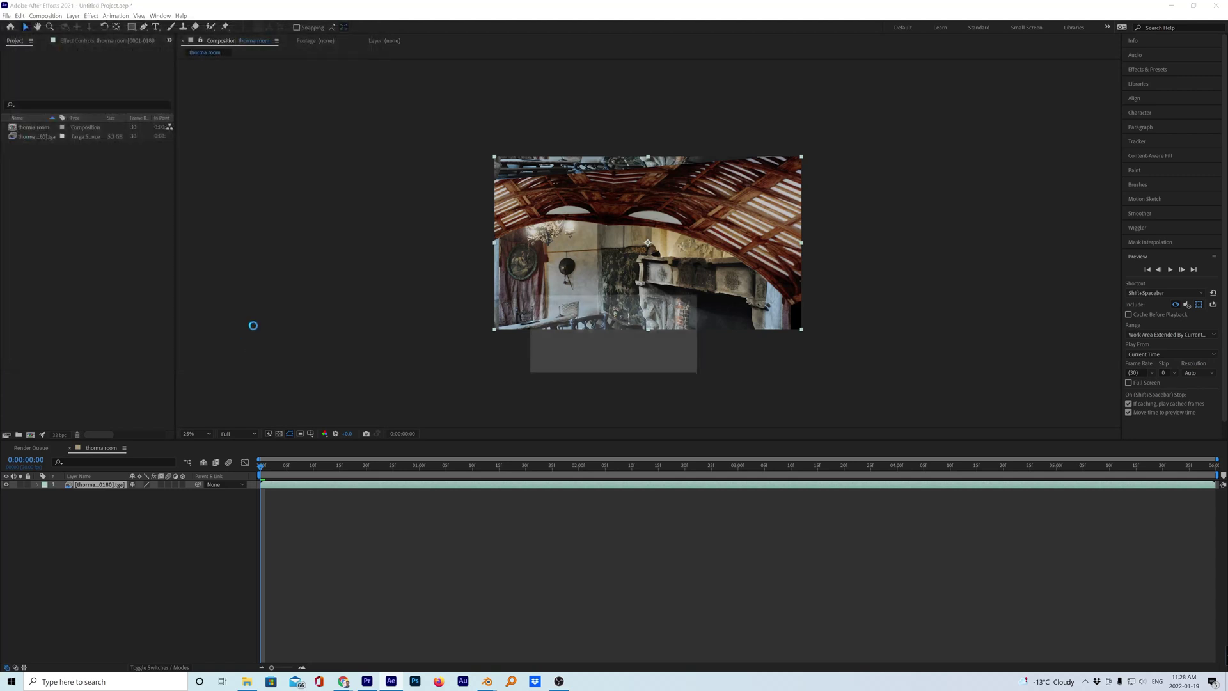
left_click(645, 396)
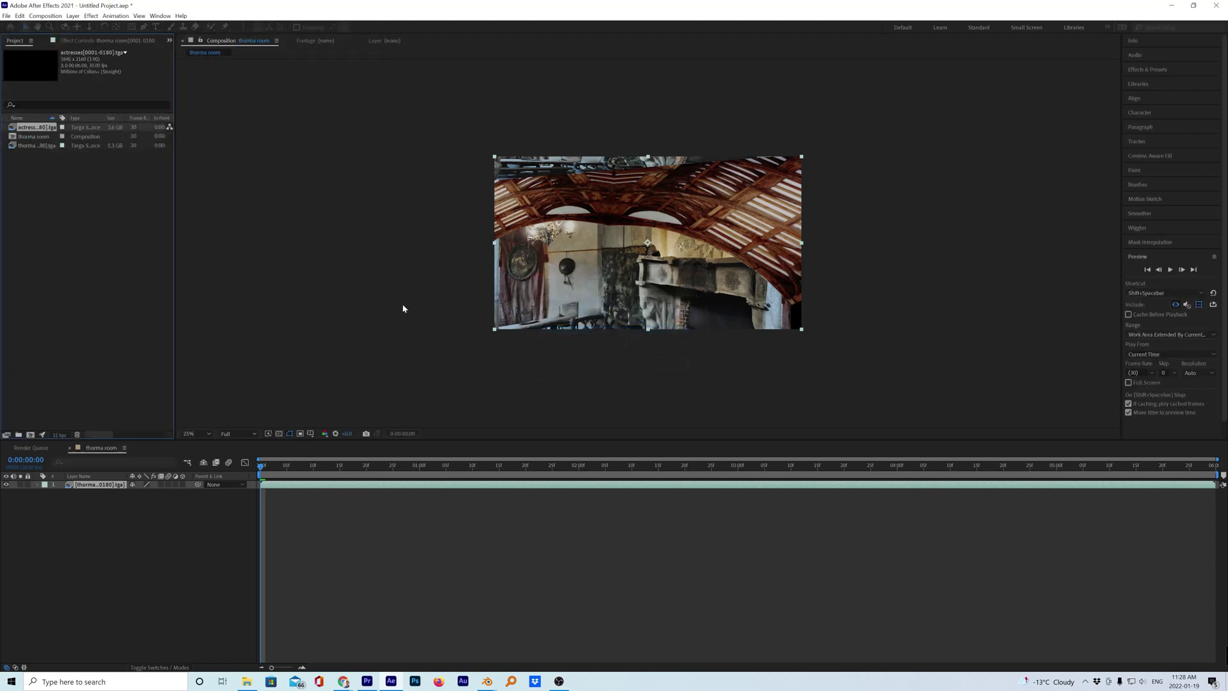
left_click_drag(28, 131, 55, 488)
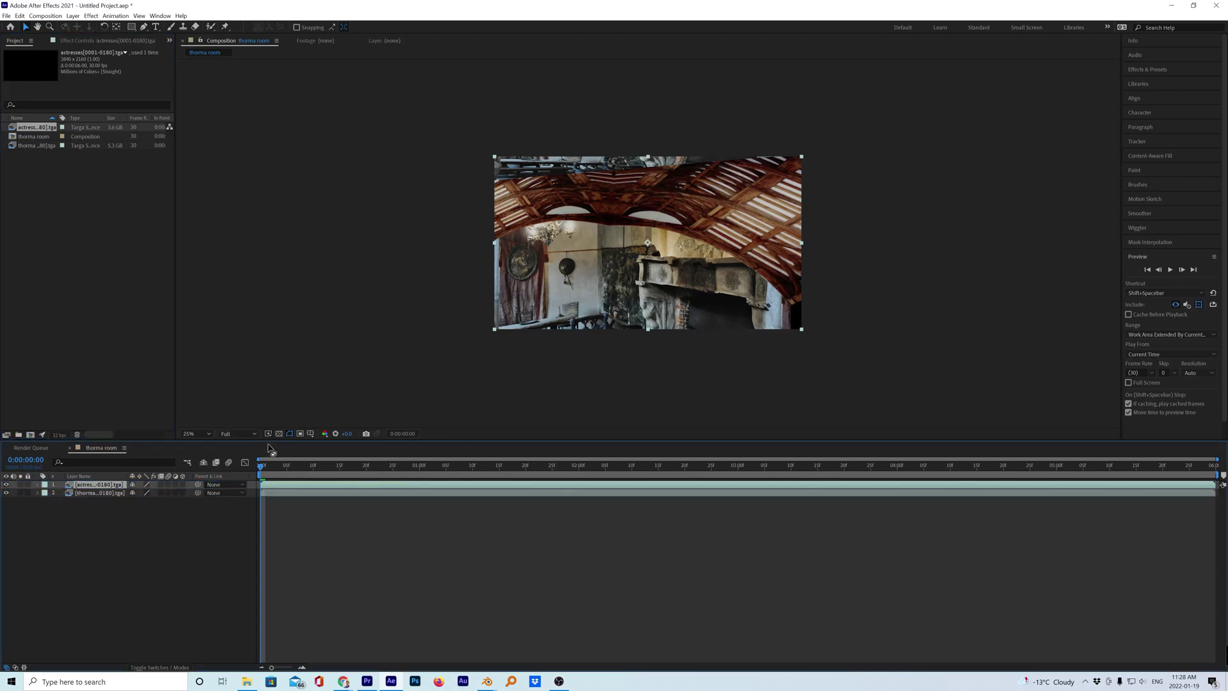
left_click_drag(282, 468, 691, 501)
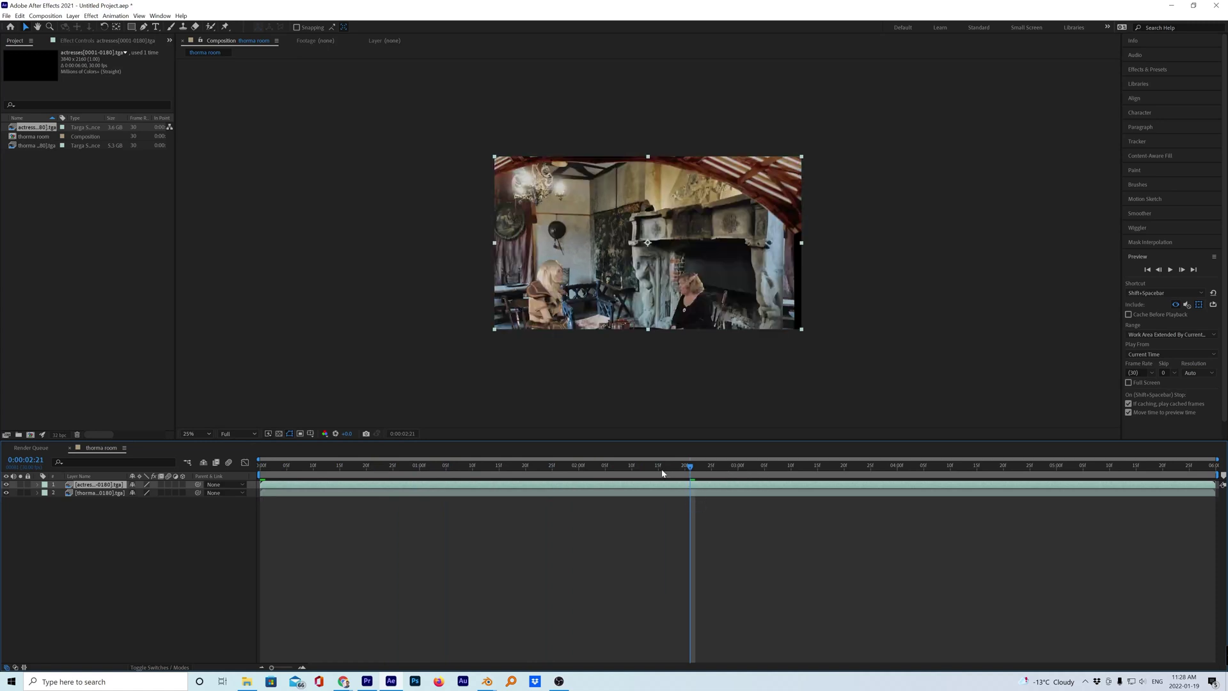
left_click_drag(681, 472, 624, 477)
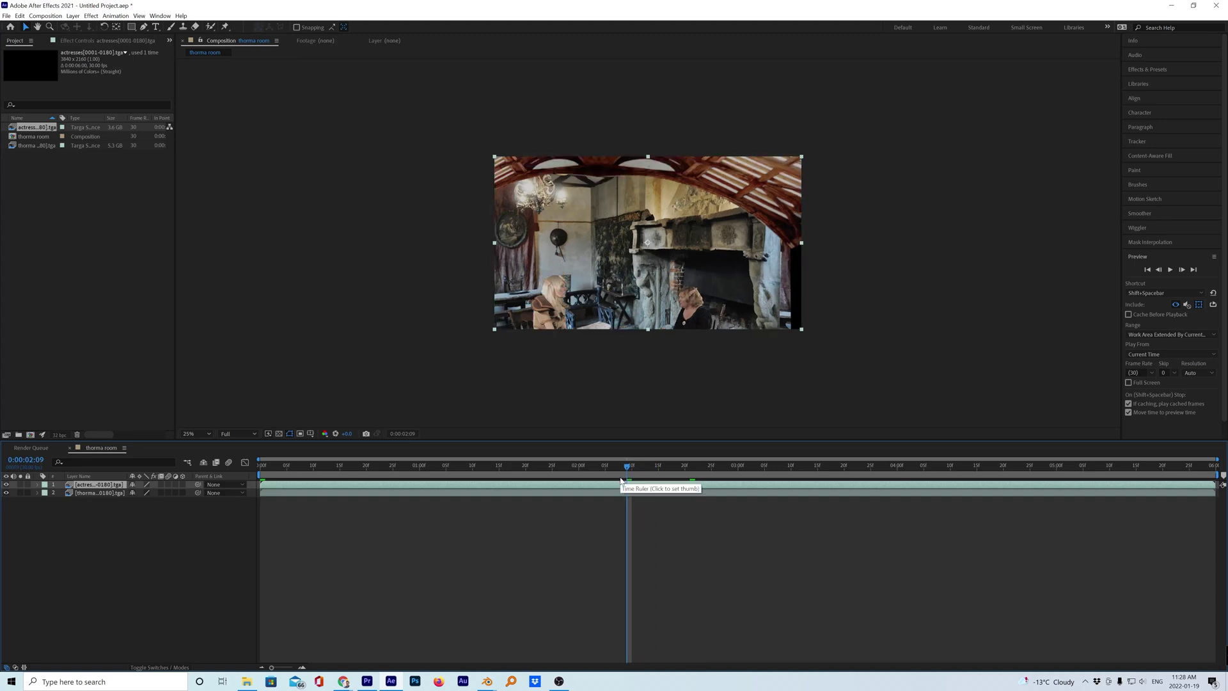
key("space")
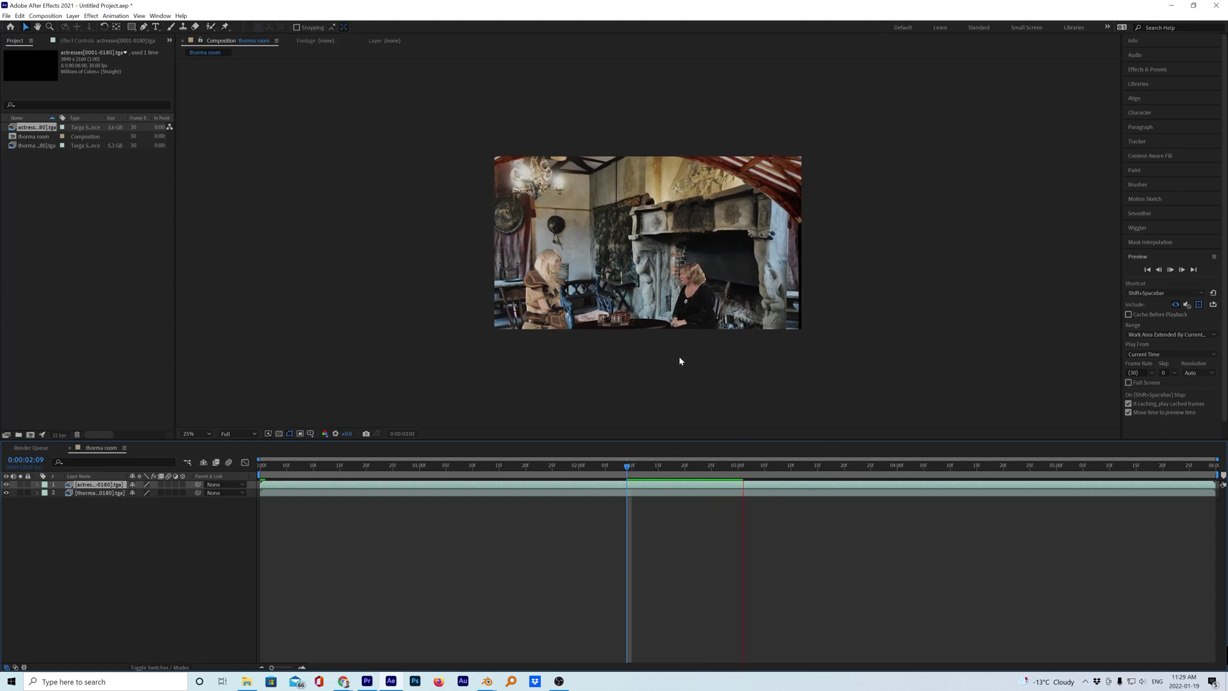
left_click_drag(694, 470, 798, 482)
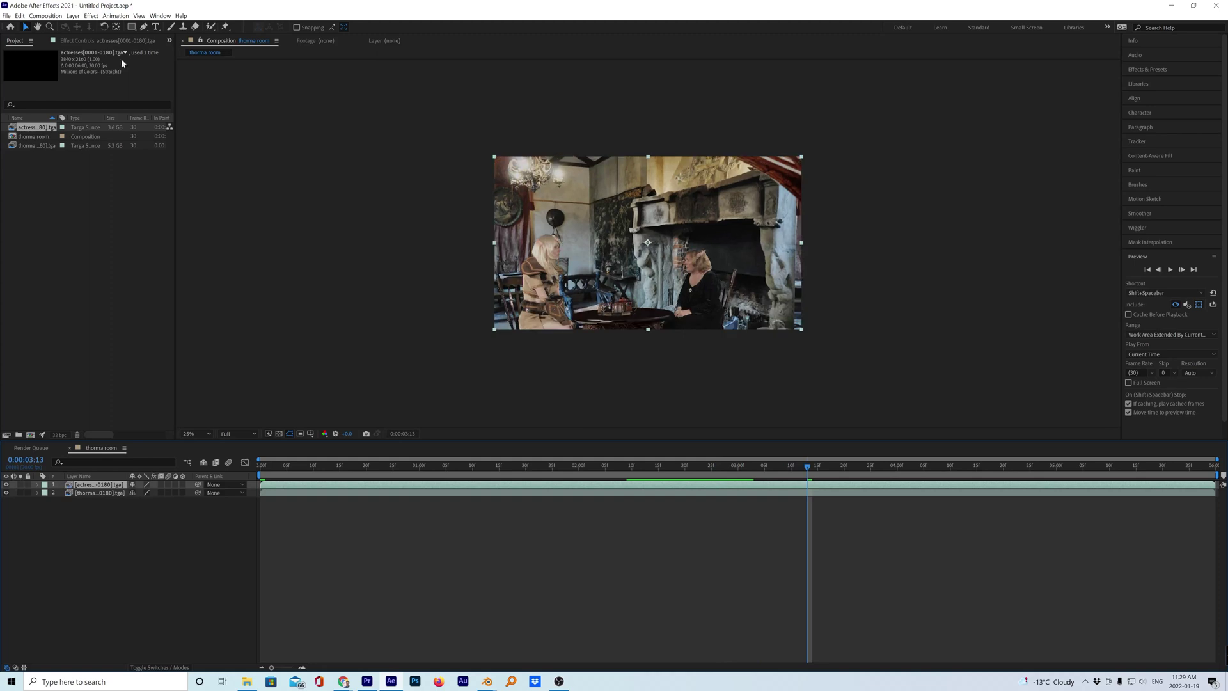
Step: Add an Exposure effect to the actresses layer and set its exposure to -0.25
left_click(91, 15)
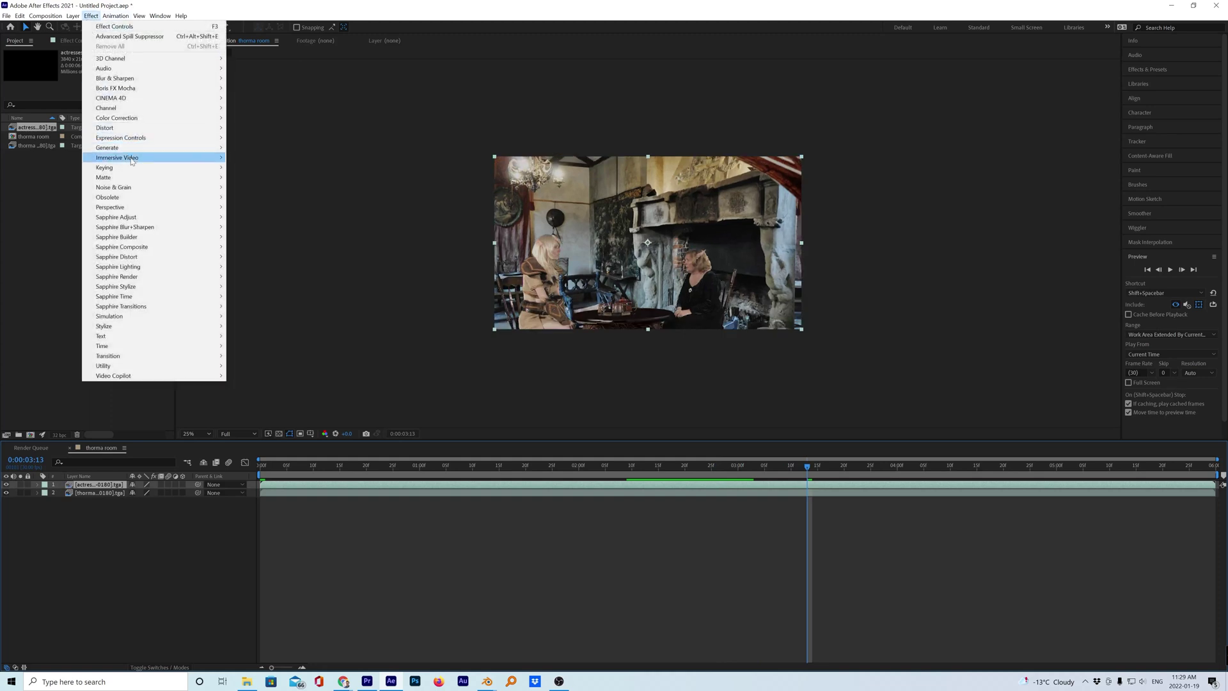
mouse_move(159, 121)
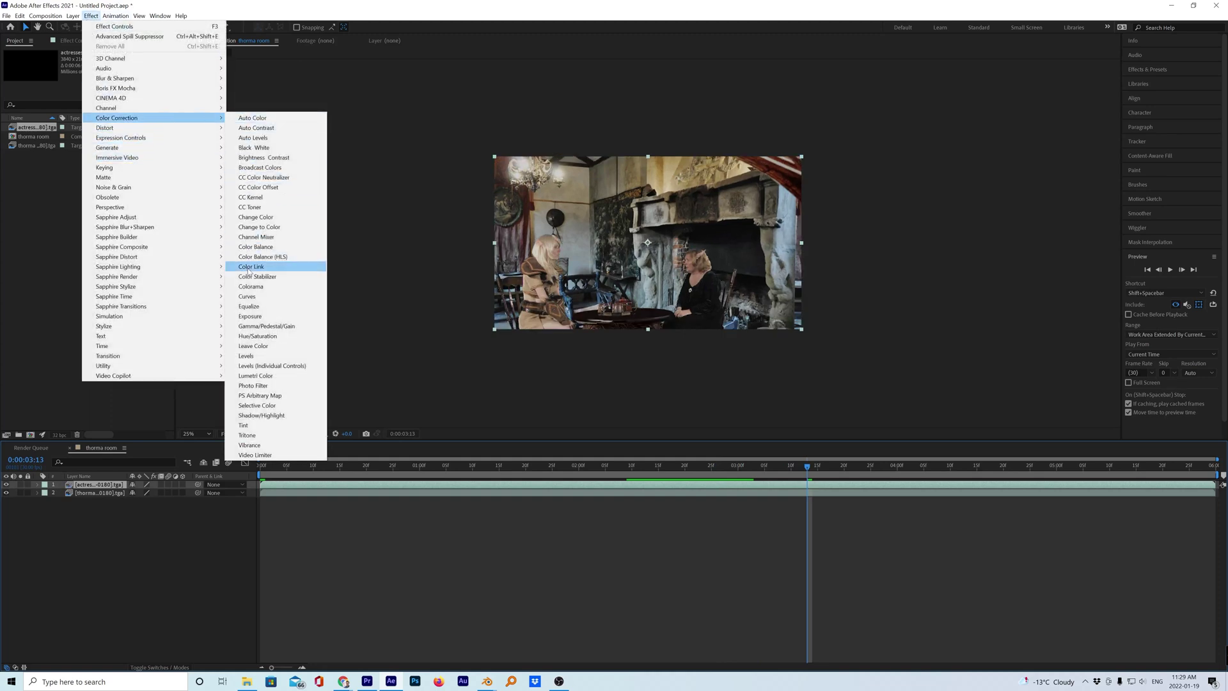
left_click(250, 316)
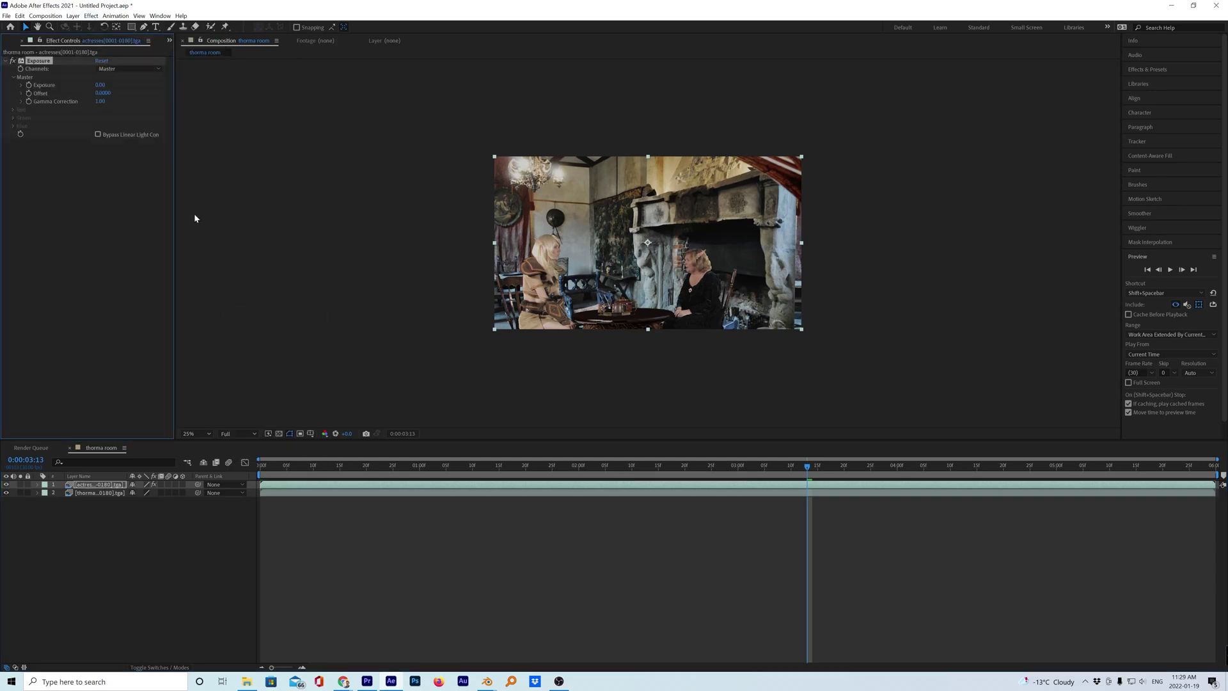
left_click(101, 85)
type("-0.5")
key("Return")
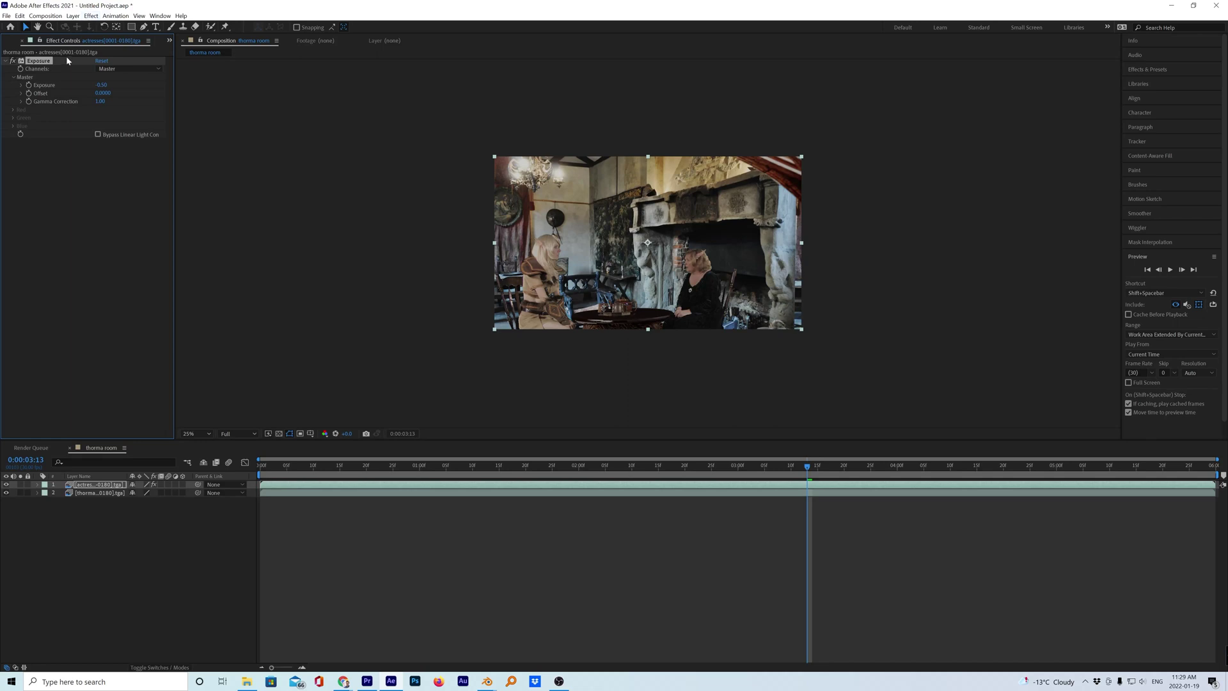
left_click(101, 85)
type("-0")
type(".25")
key("Return")
Step: Give the room layer an Exposure effect at -0.50, then scrub the composite to review it
left_click(93, 493)
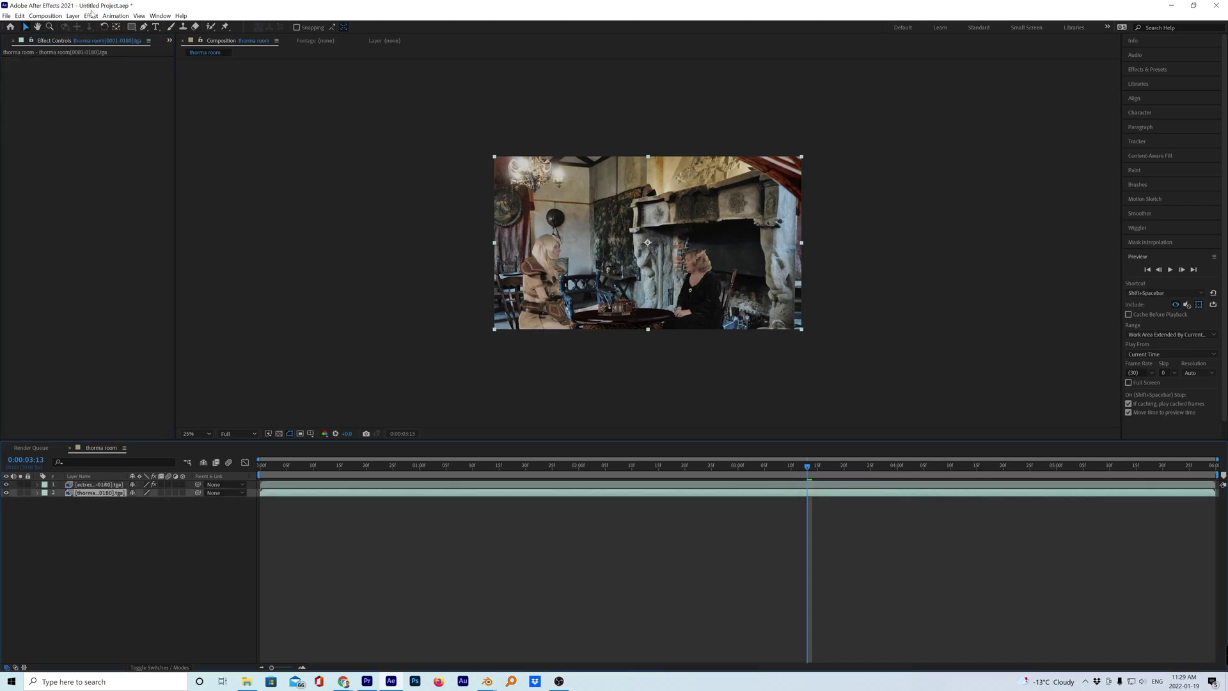
left_click(91, 16)
mouse_move(172, 119)
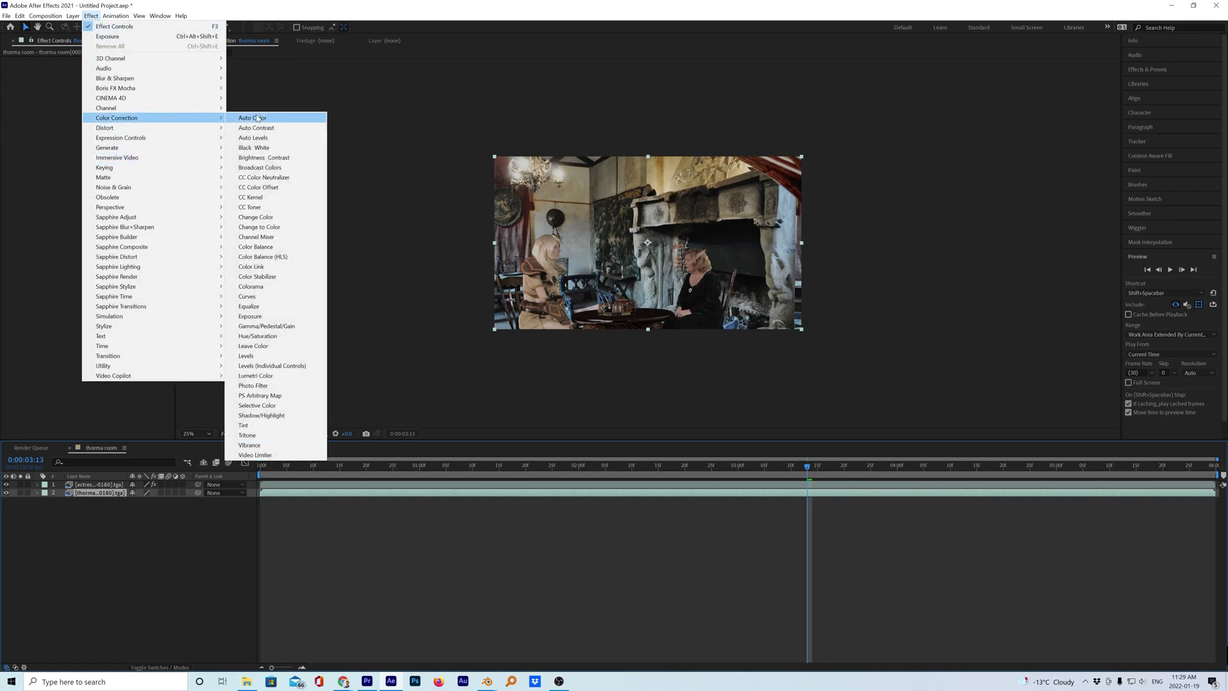
left_click(251, 316)
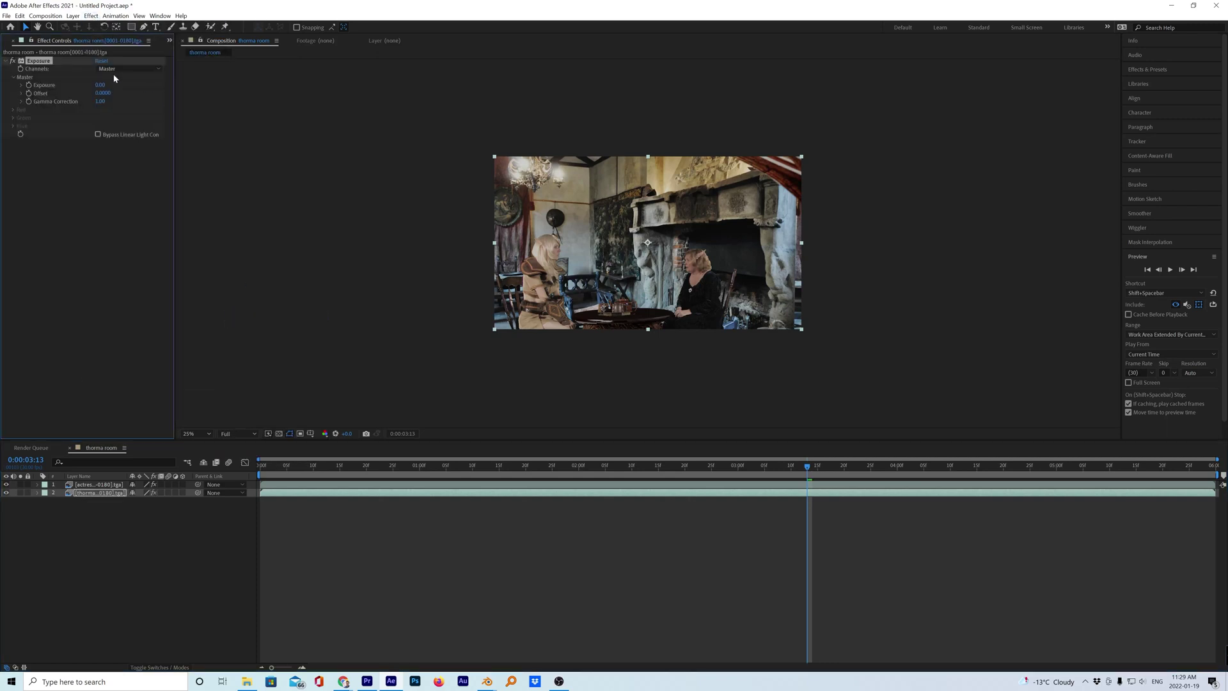
left_click(102, 85)
type("-.5")
key("Return")
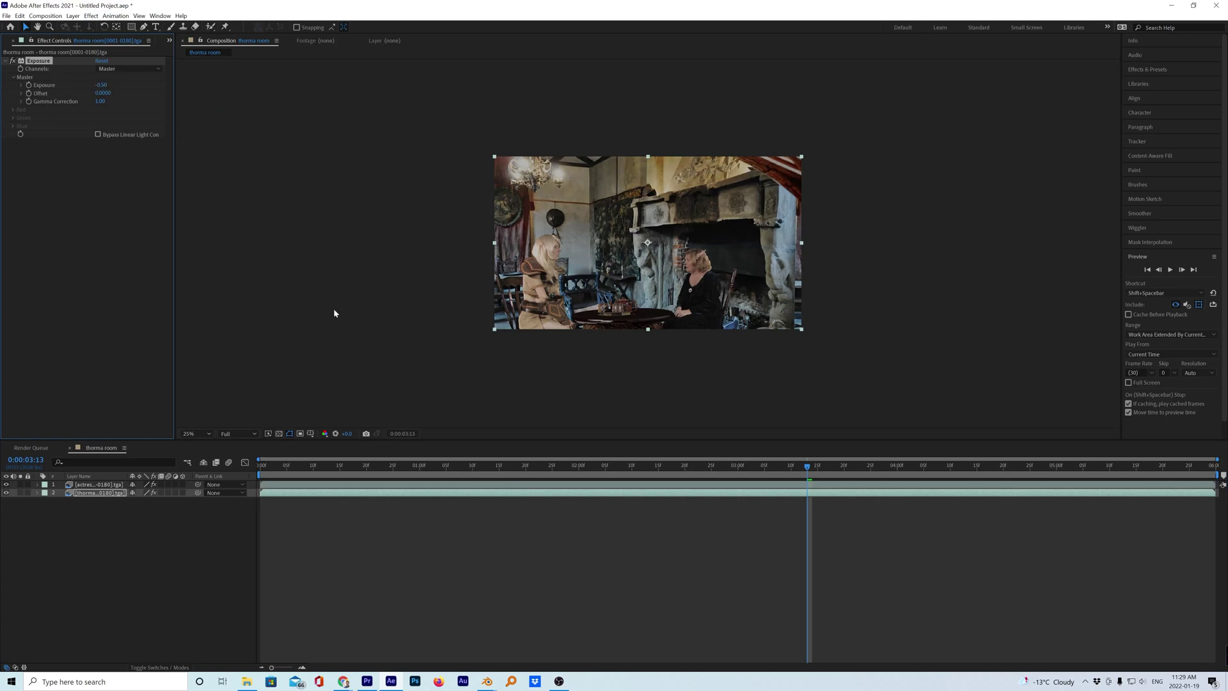
left_click_drag(544, 465, 888, 497)
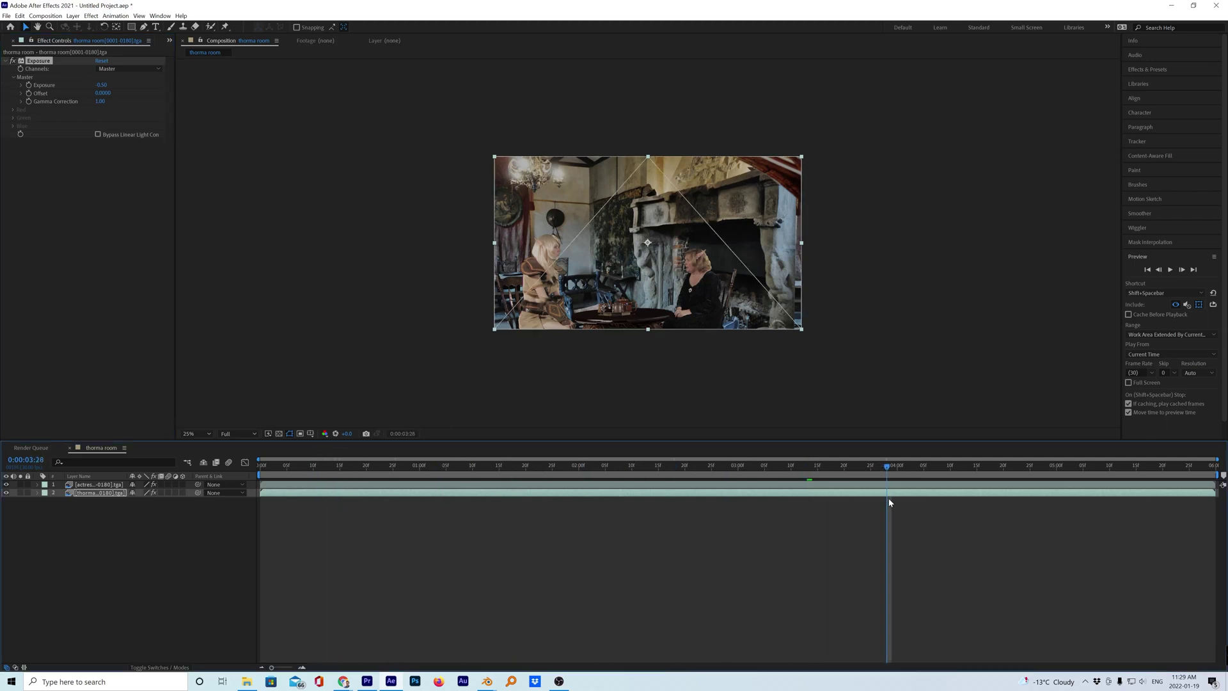
left_click(967, 466)
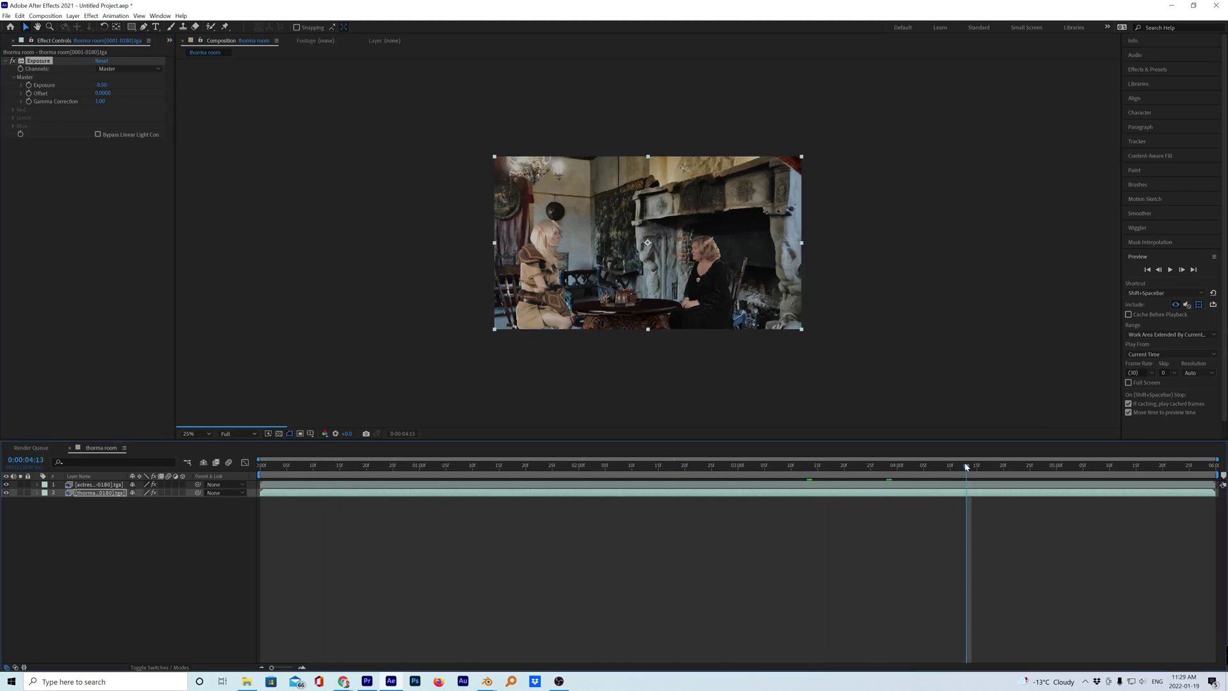